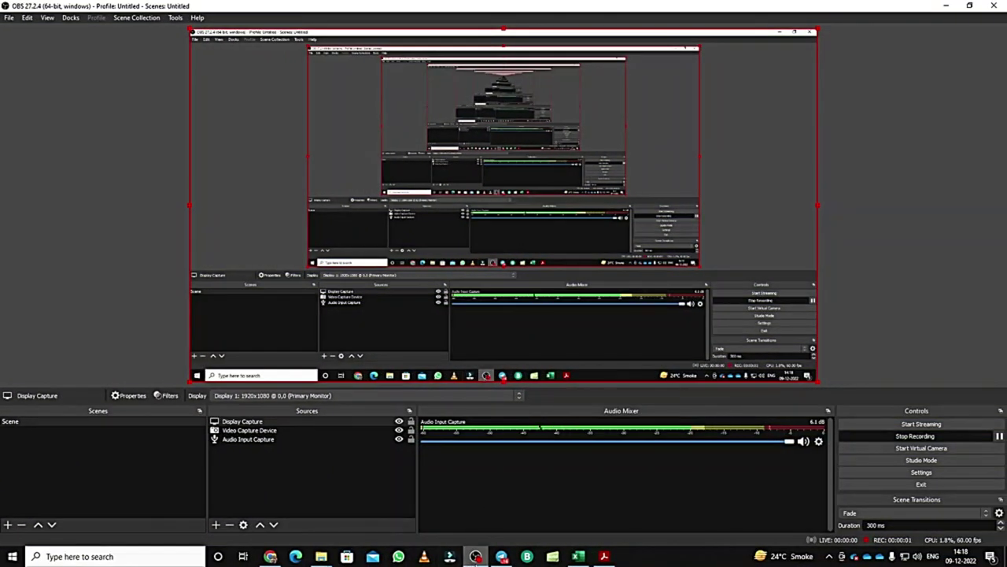
# Minimise OBS Studio to bring the ITR-2 workbook's Home sheet into view.
pyautogui.click(475, 557)
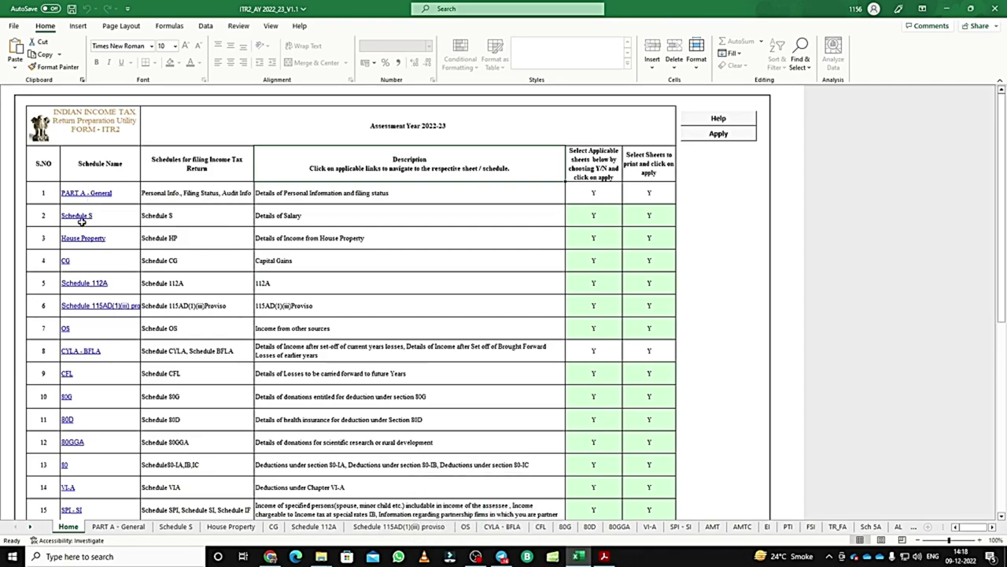
# Open the Schedule S salary sheet from the Home index and zoom in on it.
pyautogui.click(82, 219)
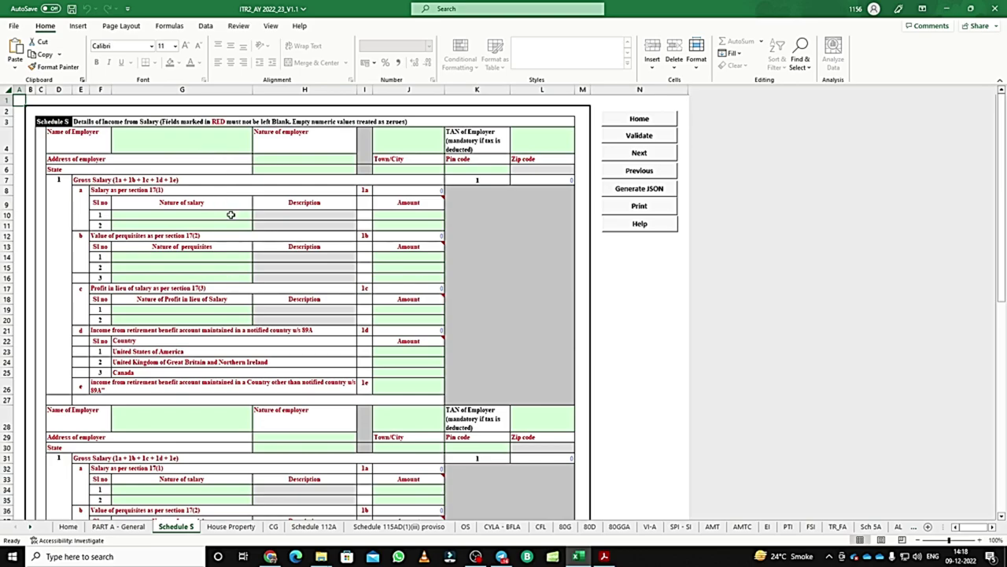
pyautogui.keyDown('ctrl'); pyautogui.scroll(3, 314, 339); pyautogui.keyUp('ctrl')
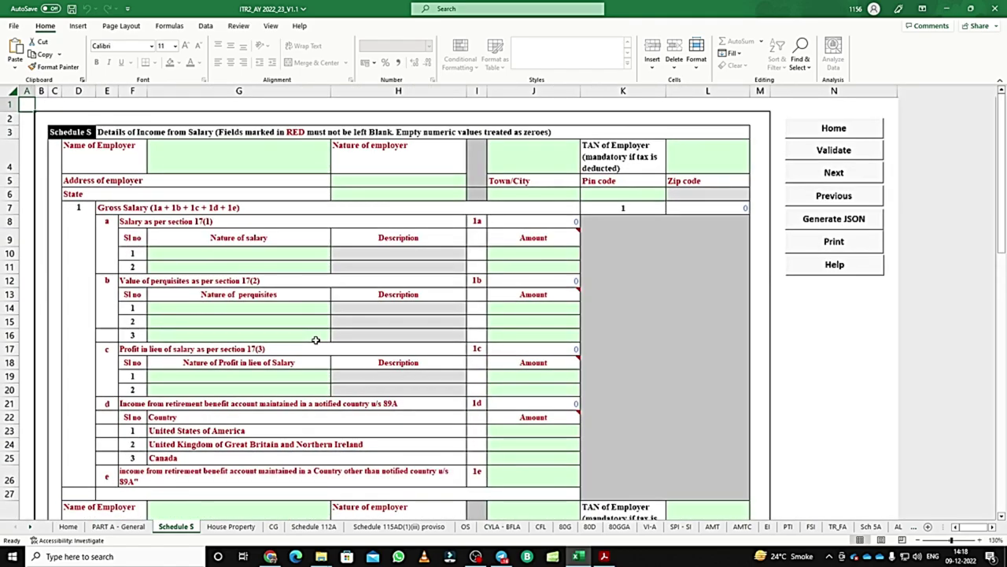
pyautogui.keyDown('ctrl'); pyautogui.scroll(1, 314, 339); pyautogui.keyUp('ctrl')
pyautogui.keyDown('ctrl'); pyautogui.scroll(1, 314, 340); pyautogui.keyUp('ctrl')
pyautogui.keyDown('ctrl'); pyautogui.scroll(-1, 315, 339); pyautogui.keyUp('ctrl')
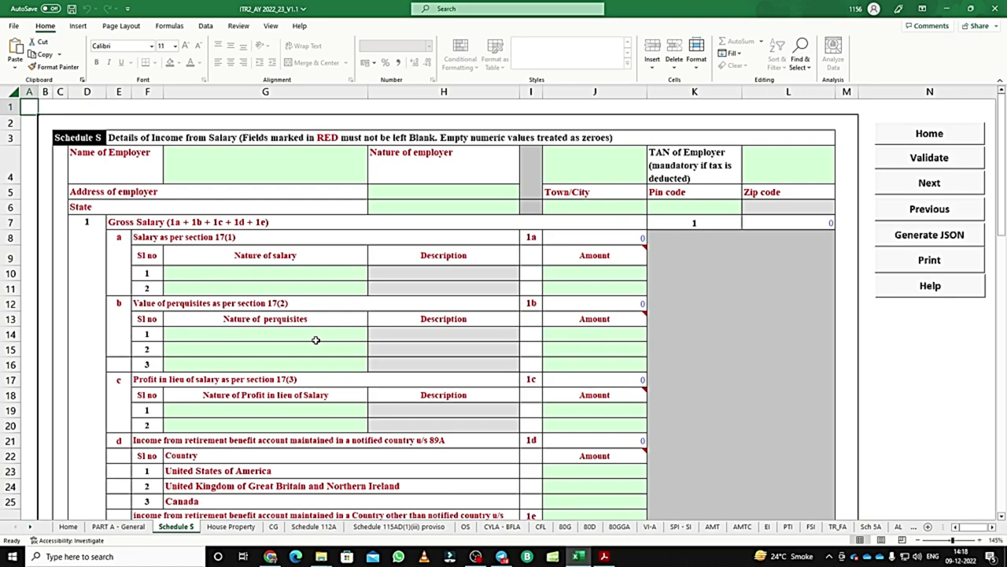
pyautogui.scroll(-2, 303, 323)
pyautogui.scroll(2, 298, 315)
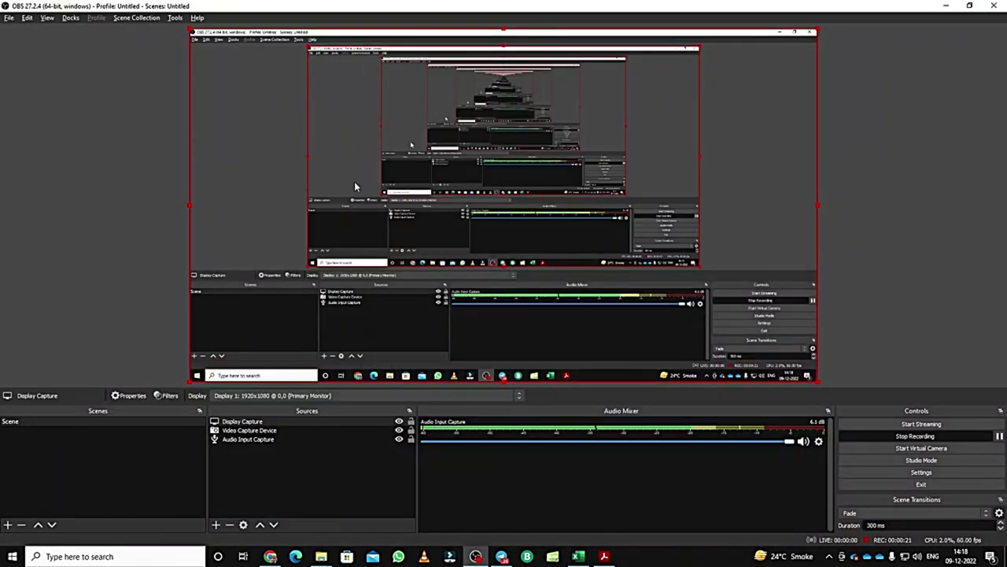
# Review the Case study 1 personal, employer and bank details in the Acrobat PDF, then return to Excel.
pyautogui.hotkey('alt', 'Tab')
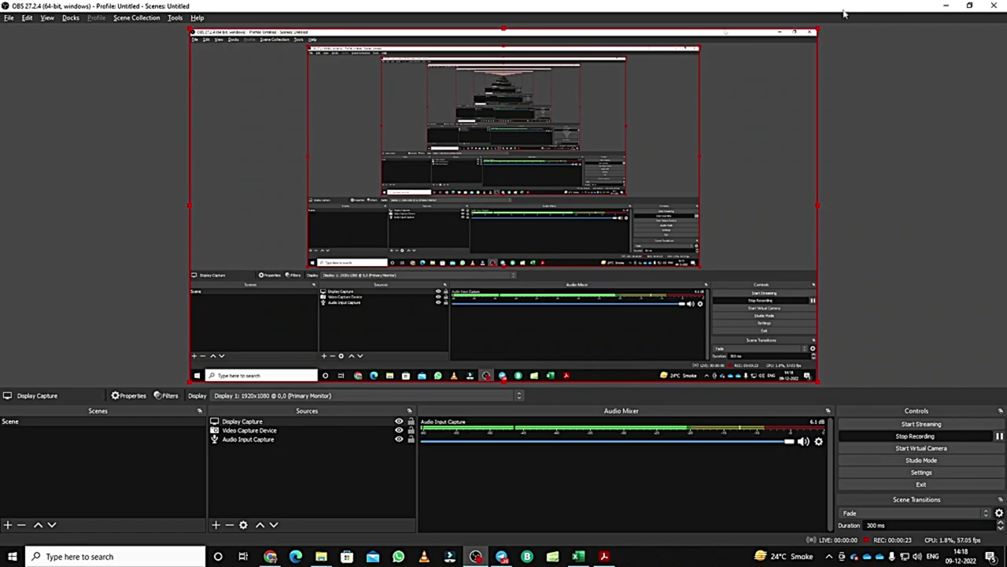
pyautogui.hotkey('alt', 'Tab')
pyautogui.click(517, 179)
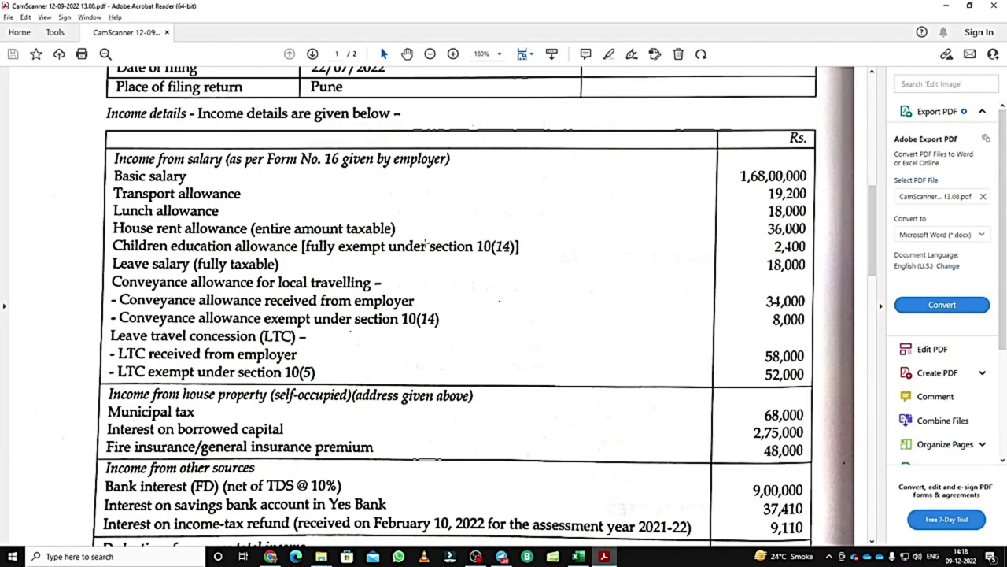
pyautogui.hotkey('alt', 'Tab')
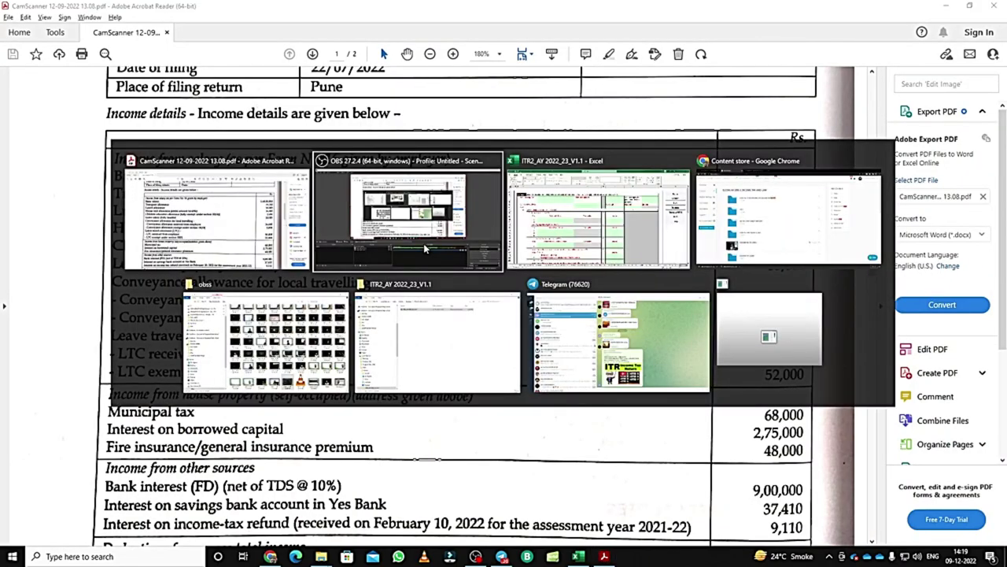
pyautogui.hotkey('alt', 'Tab')
pyautogui.hotkey('alt', 'Tab')
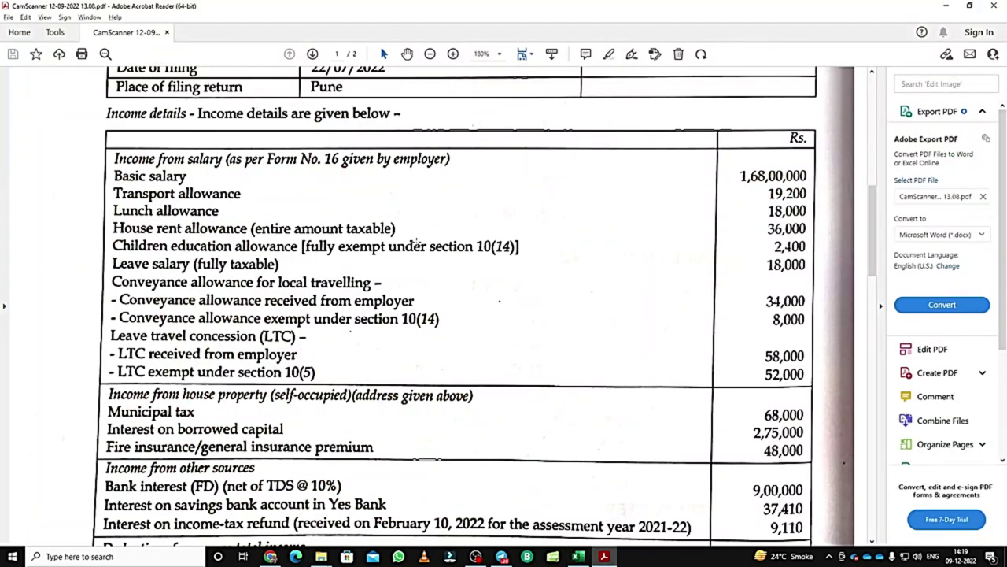
pyautogui.scroll(3, 402, 223)
pyautogui.scroll(4, 403, 223)
pyautogui.scroll(6, 402, 223)
pyautogui.scroll(-1, 403, 223)
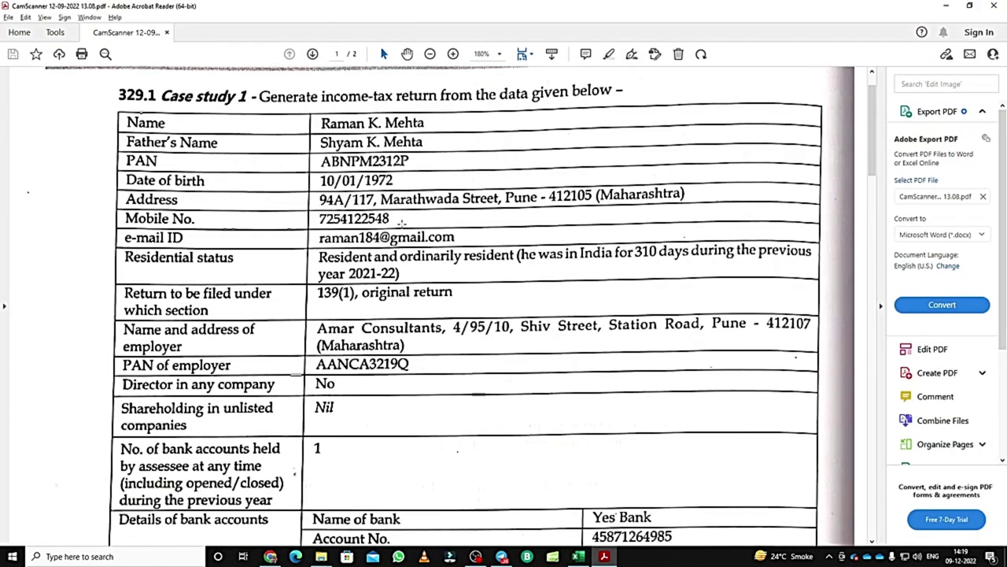
pyautogui.scroll(-2, 401, 222)
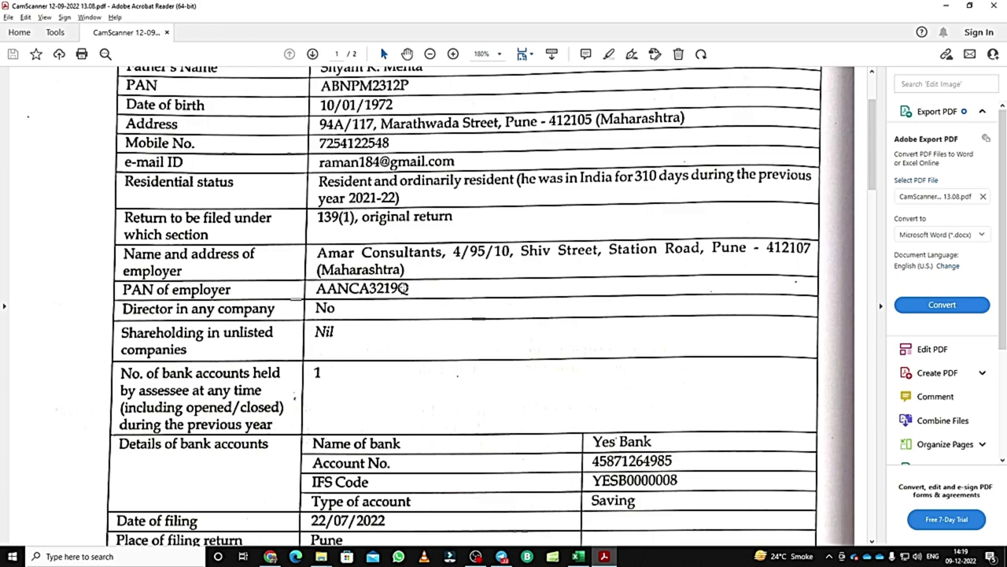
pyautogui.hotkey('alt', 'Tab')
# Enter XYZ as the employer name in G4, discarding the invalid CLOTH entry in J4.
pyautogui.click(224, 165)
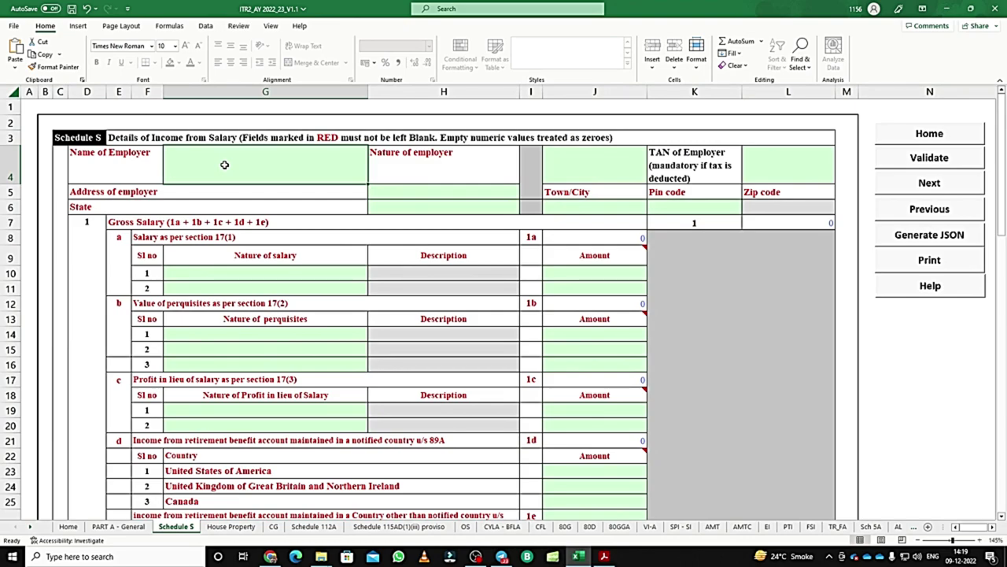
pyautogui.write('XYZ')
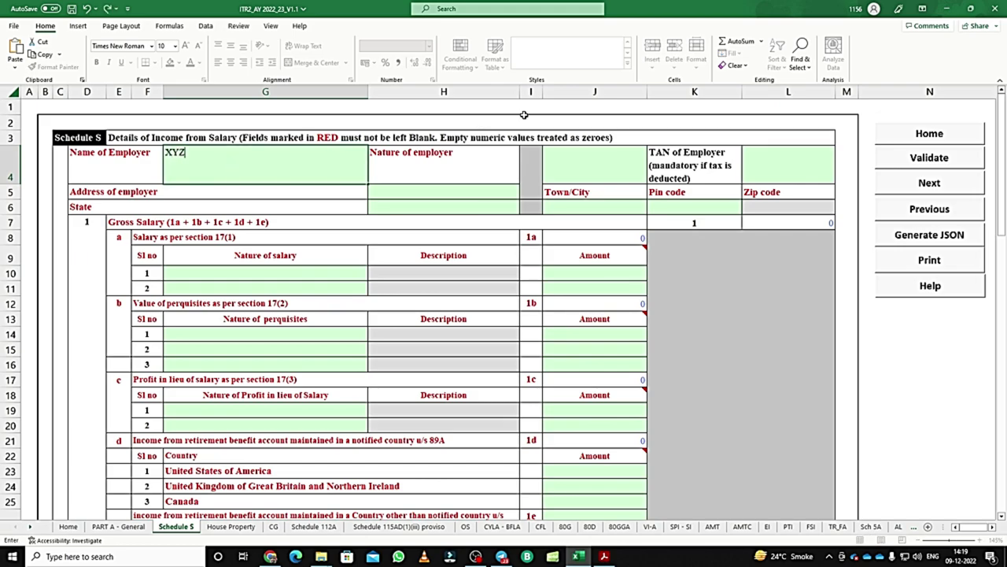
pyautogui.click(582, 173)
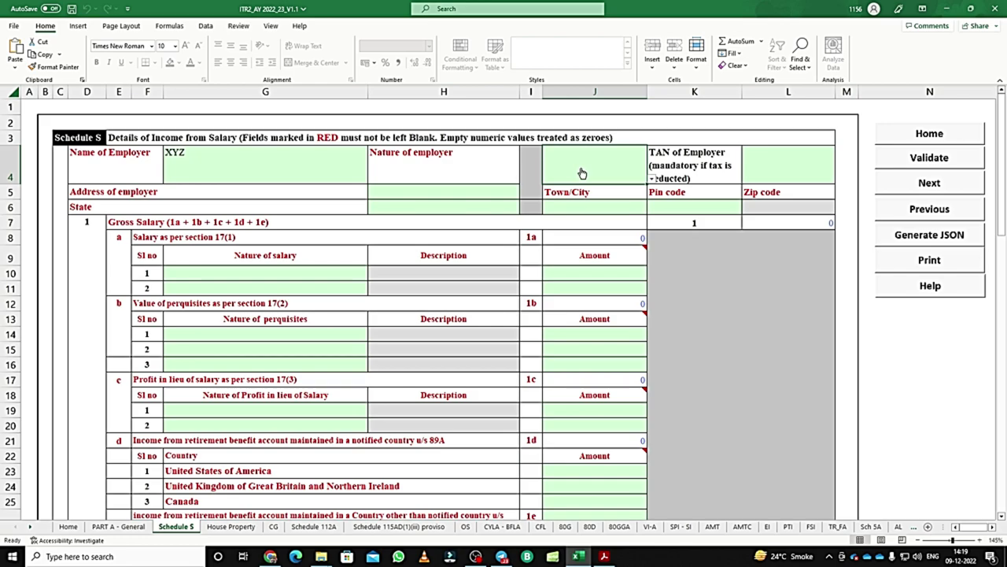
pyautogui.write('CLO')
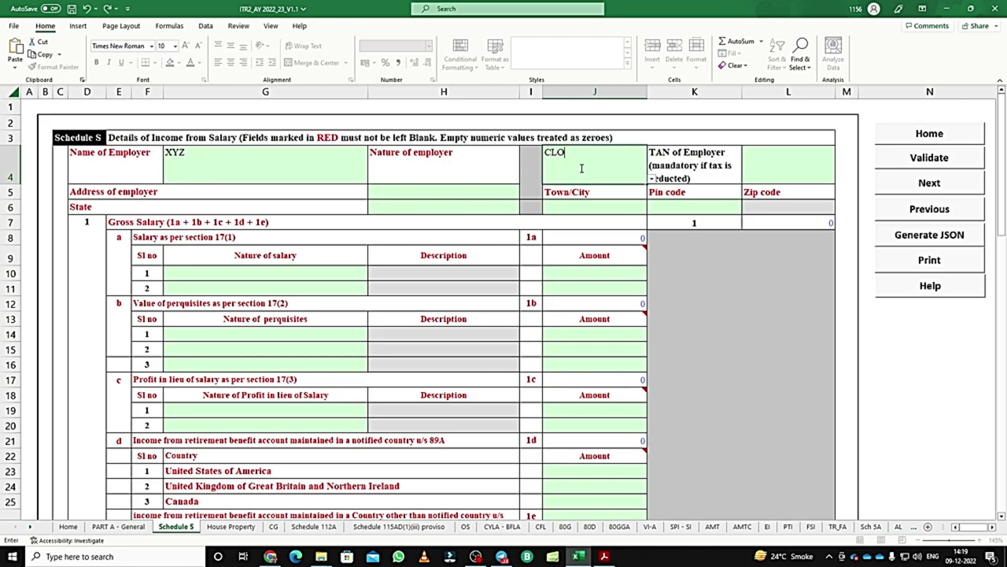
pyautogui.write('TH')
pyautogui.click(393, 203)
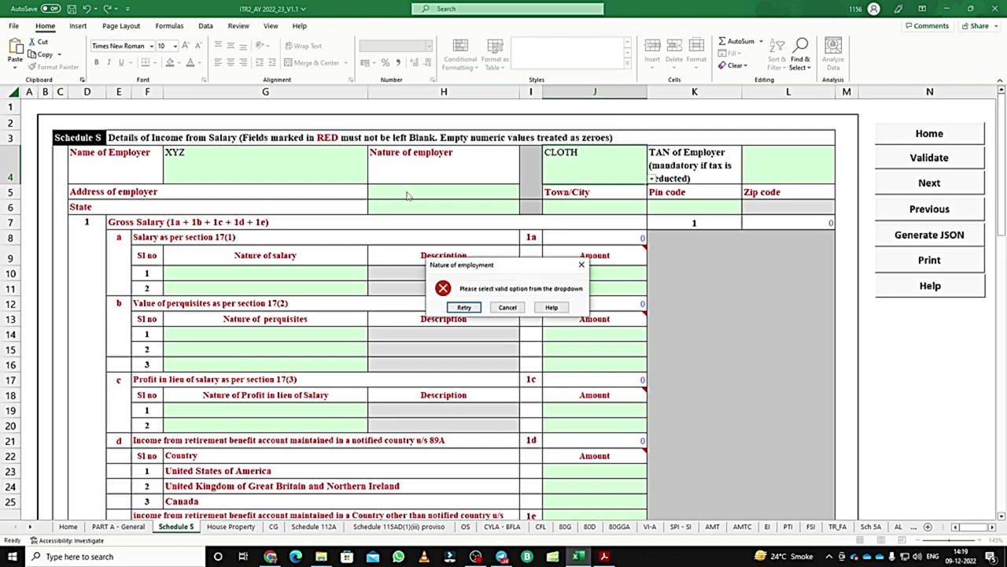
pyautogui.click(507, 307)
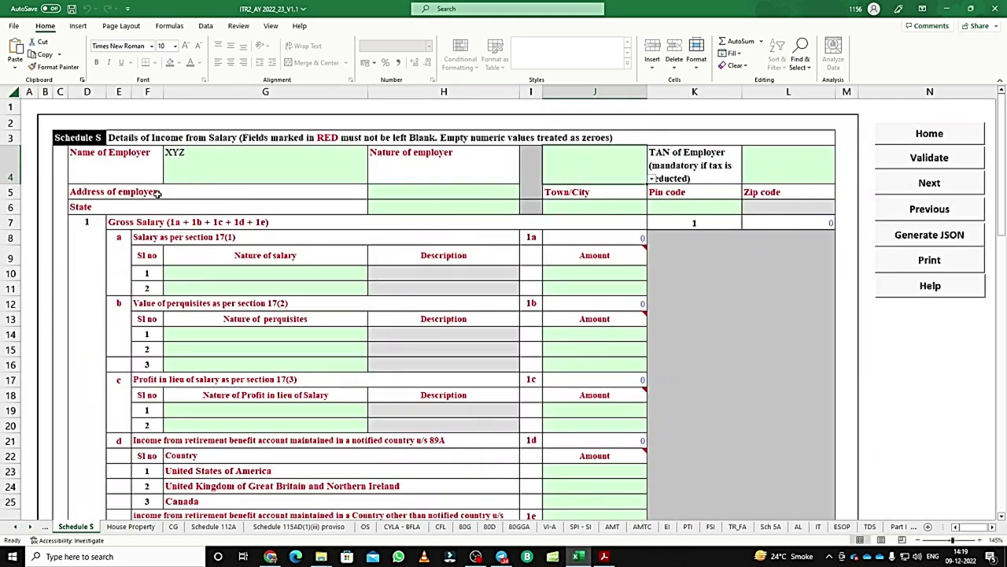
pyautogui.click(231, 160)
pyautogui.click(434, 174)
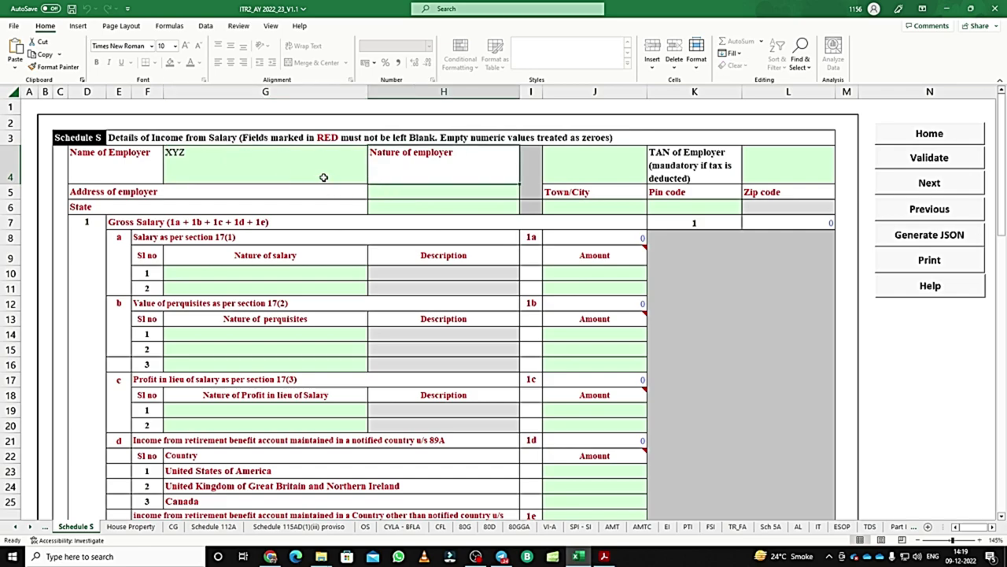
# Fill employer address ROHINI in H5, pin code 110034 in K6 and town ROHINI in J6.
pyautogui.click(416, 195)
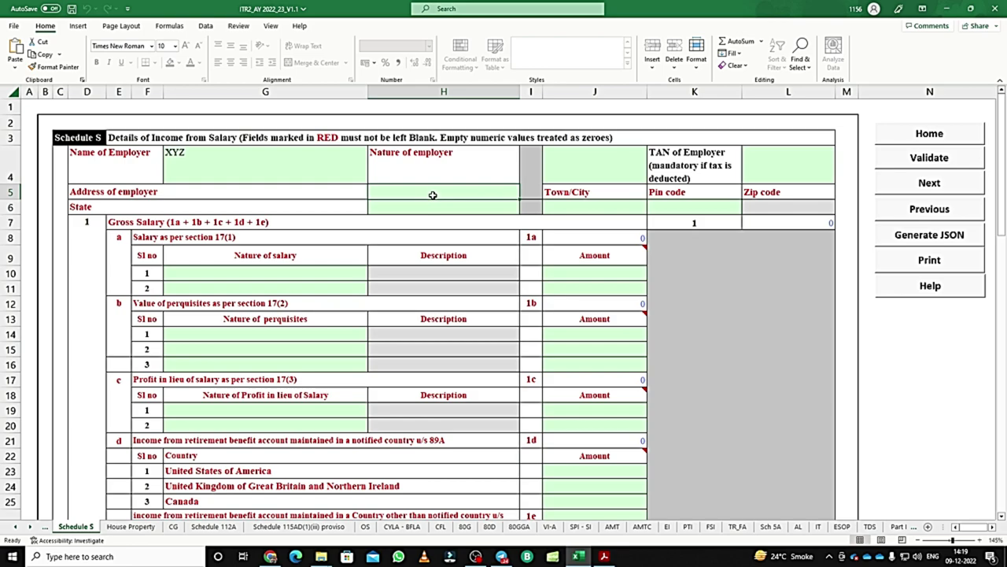
pyautogui.write('ROHINI')
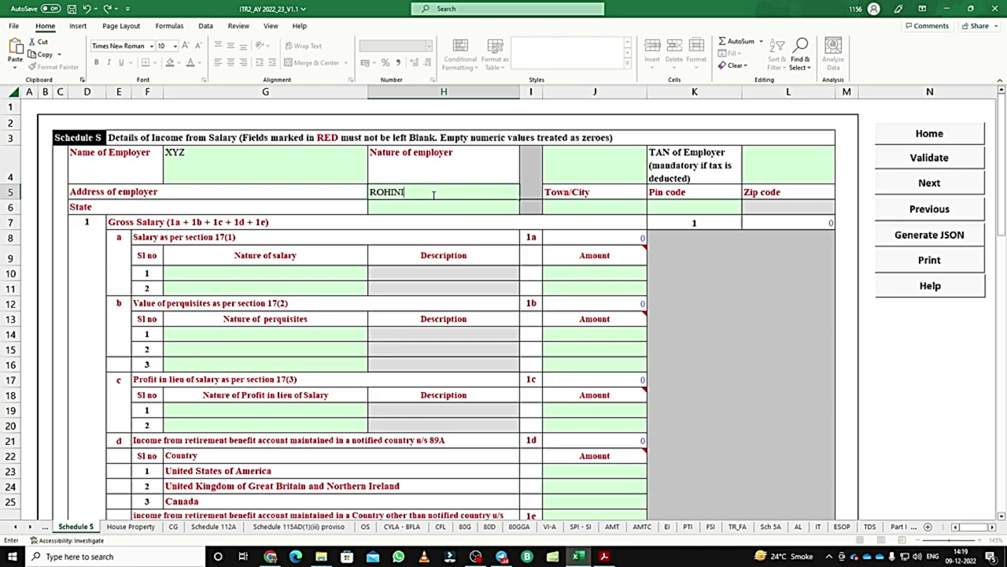
pyautogui.click(446, 211)
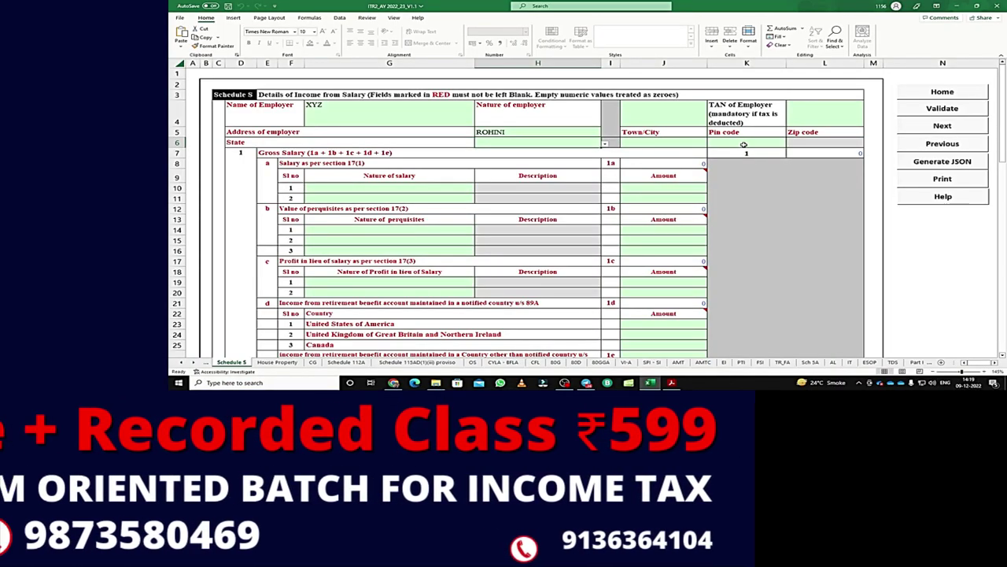
pyautogui.click(687, 207)
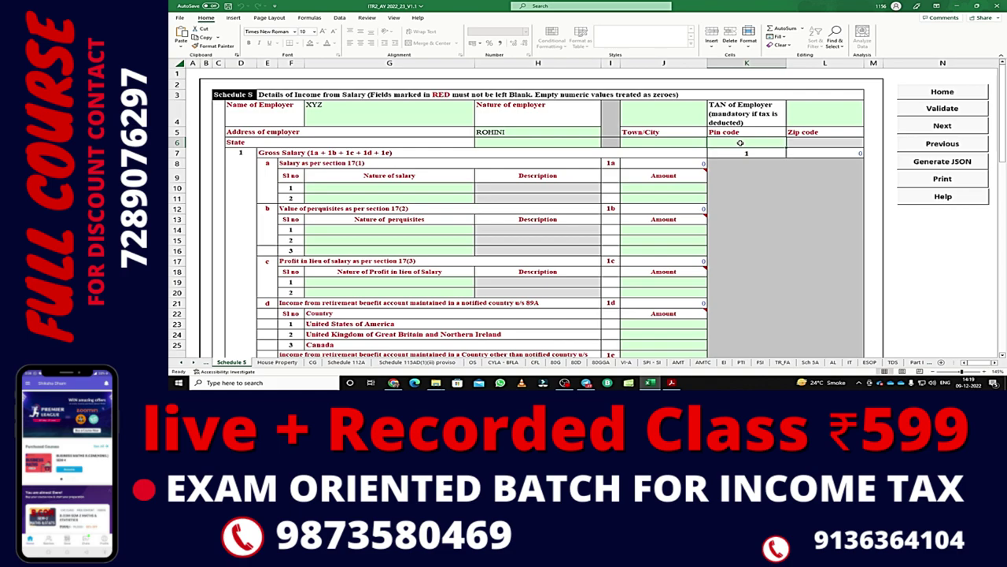
pyautogui.write('110034')
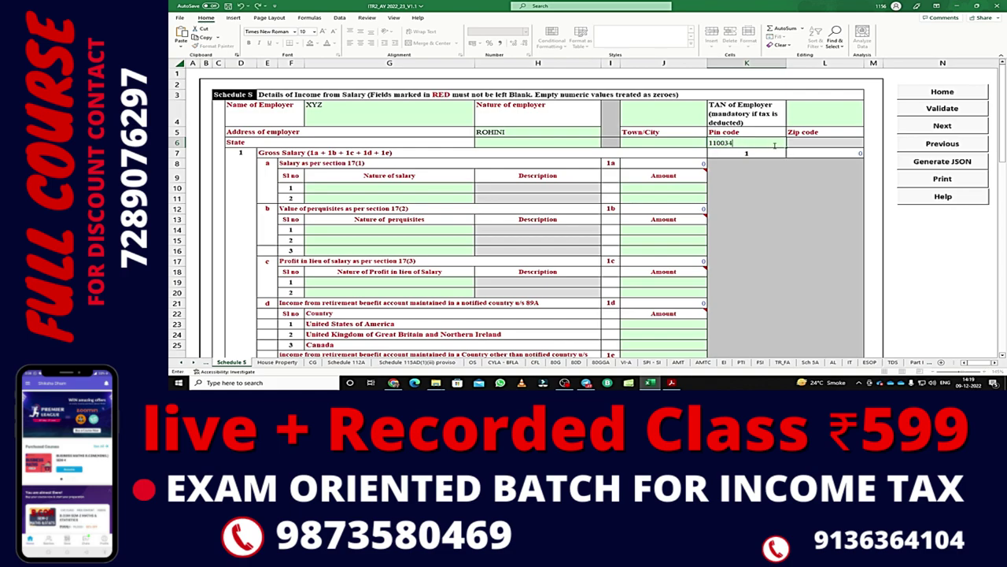
pyautogui.press('Return')
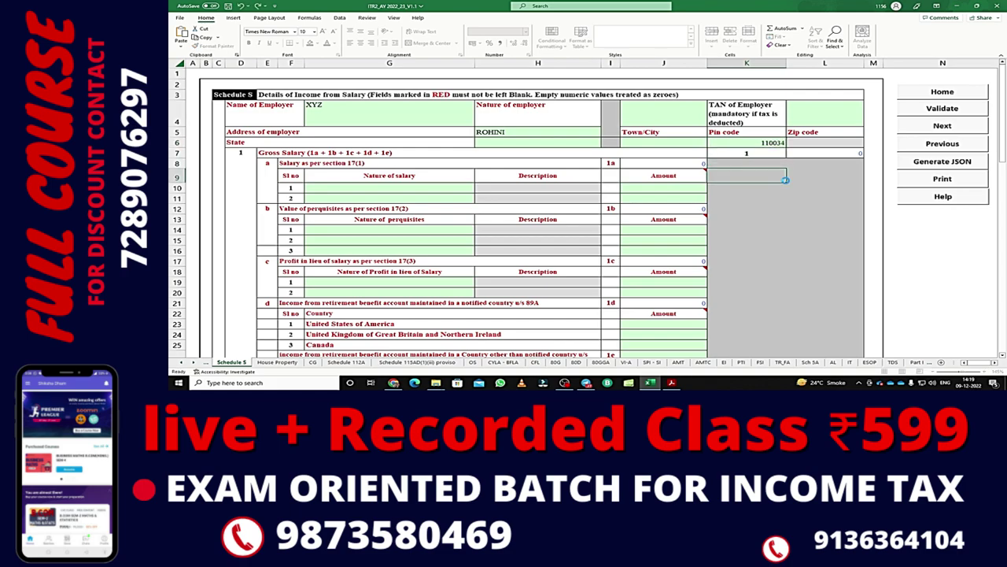
pyautogui.click(641, 143)
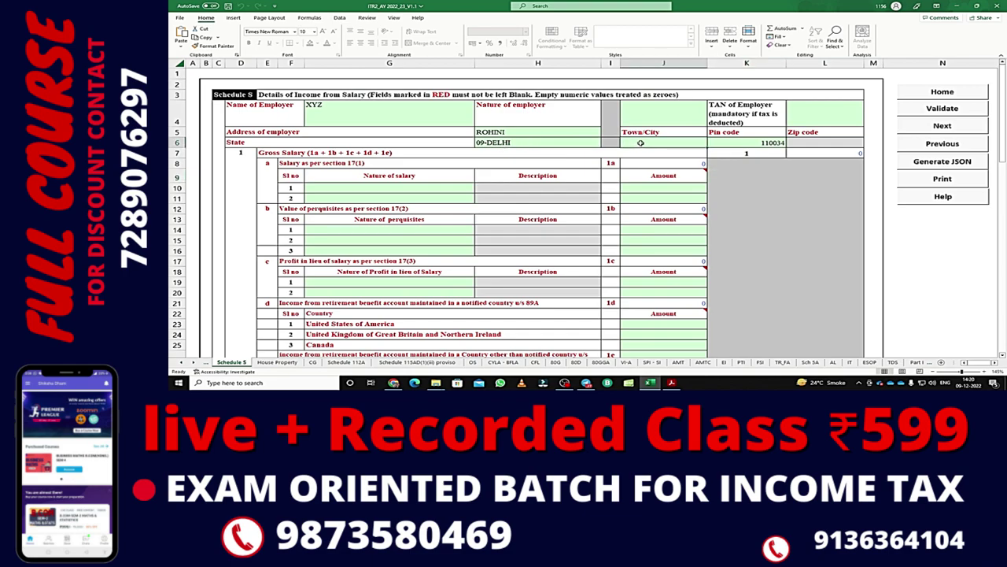
pyautogui.write('ROHINI')
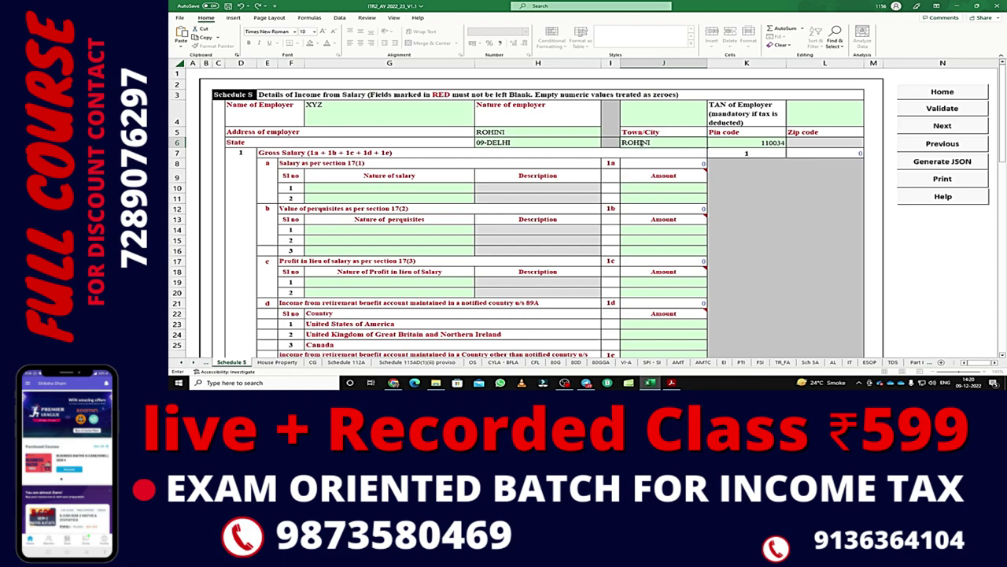
pyautogui.hotkey('alt', 'Tab')
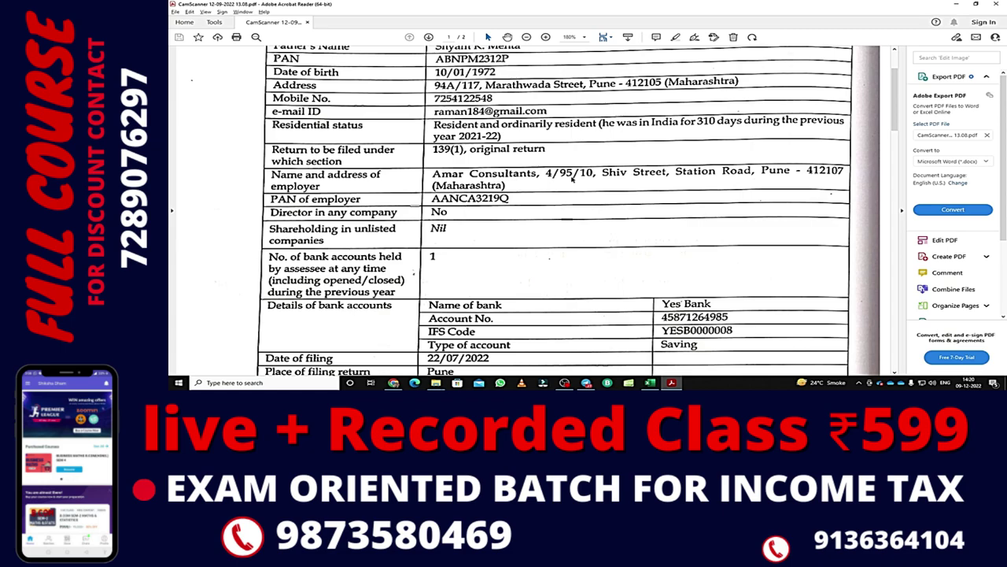
# Choose Basic Salary for the first section 17(1) salary row in G10, checking the case PDF.
pyautogui.hotkey('alt', 'Tab')
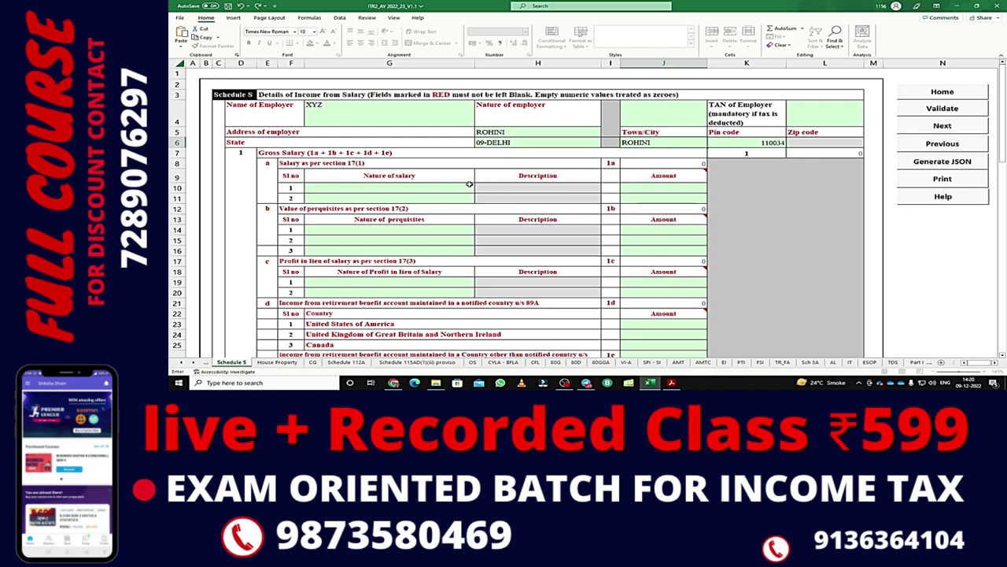
pyautogui.click(410, 186)
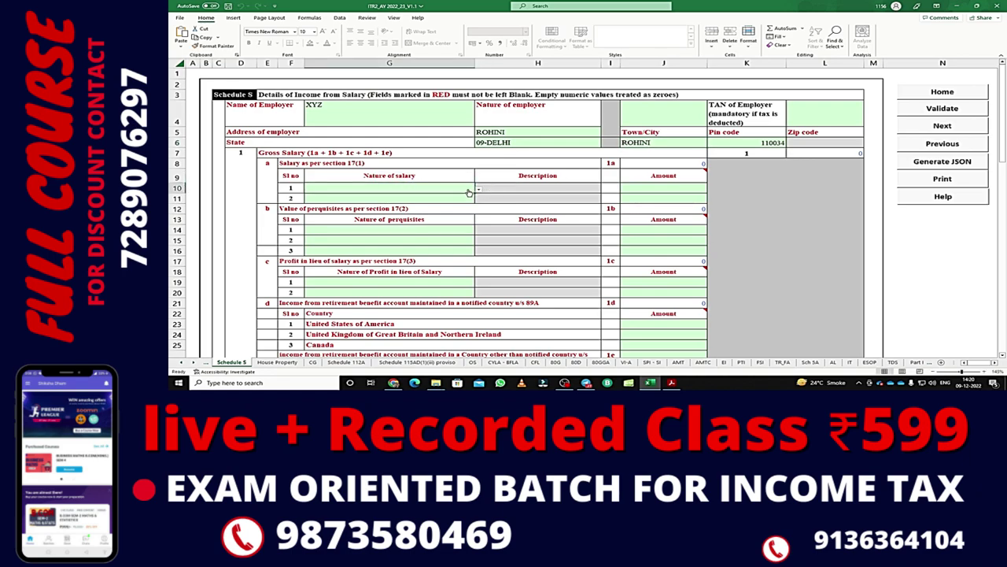
pyautogui.hotkey('alt', 'Tab')
pyautogui.scroll(-5, 600, 174)
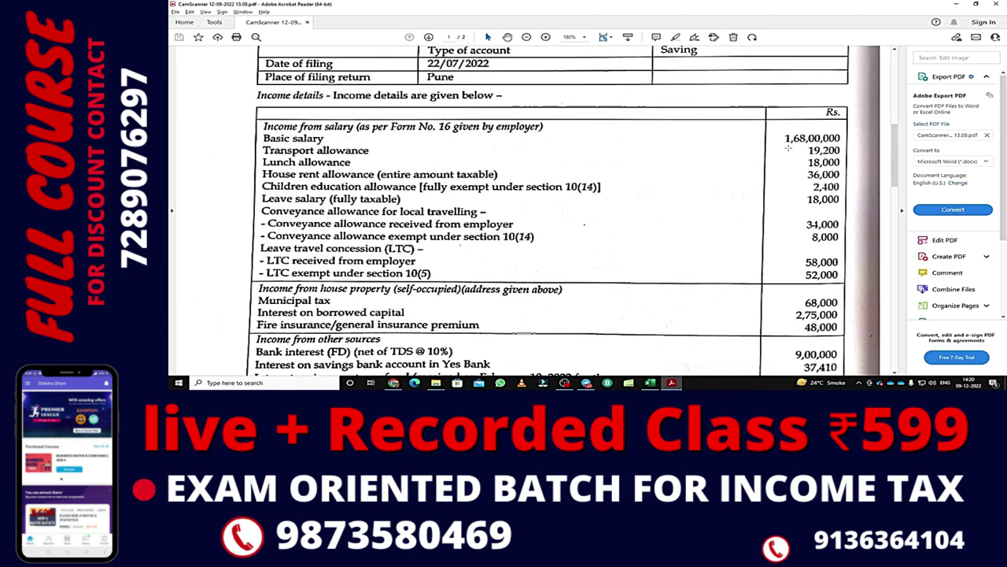
pyautogui.hotkey('alt', 'Tab')
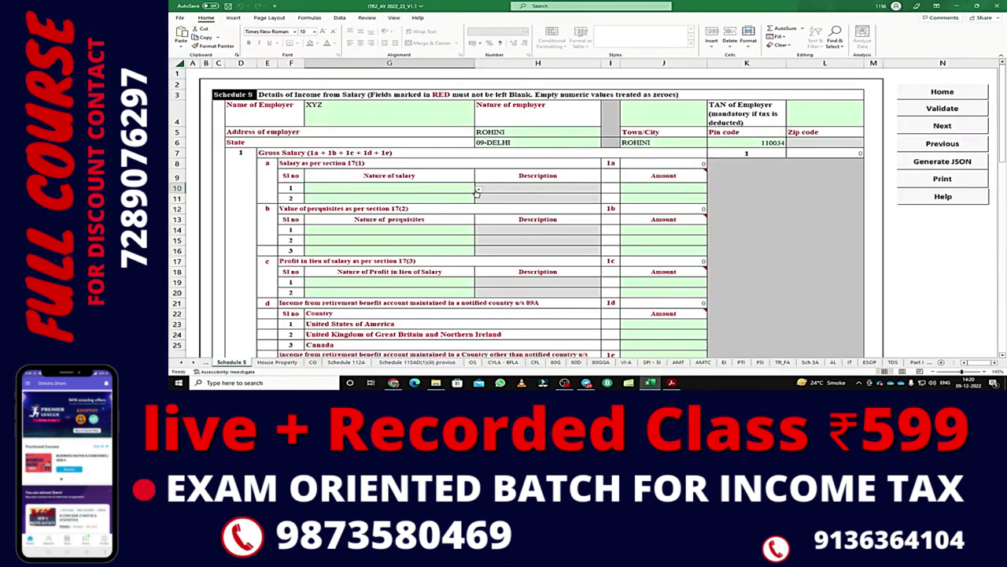
pyautogui.click(479, 190)
pyautogui.click(392, 203)
# Check the Basic Salary row by selecting its amount cell J10 and nature cell.
pyautogui.keyDown('ctrl'); pyautogui.scroll(1, 665, 189); pyautogui.keyUp('ctrl')
pyautogui.keyDown('ctrl'); pyautogui.scroll(1, 665, 190); pyautogui.keyUp('ctrl')
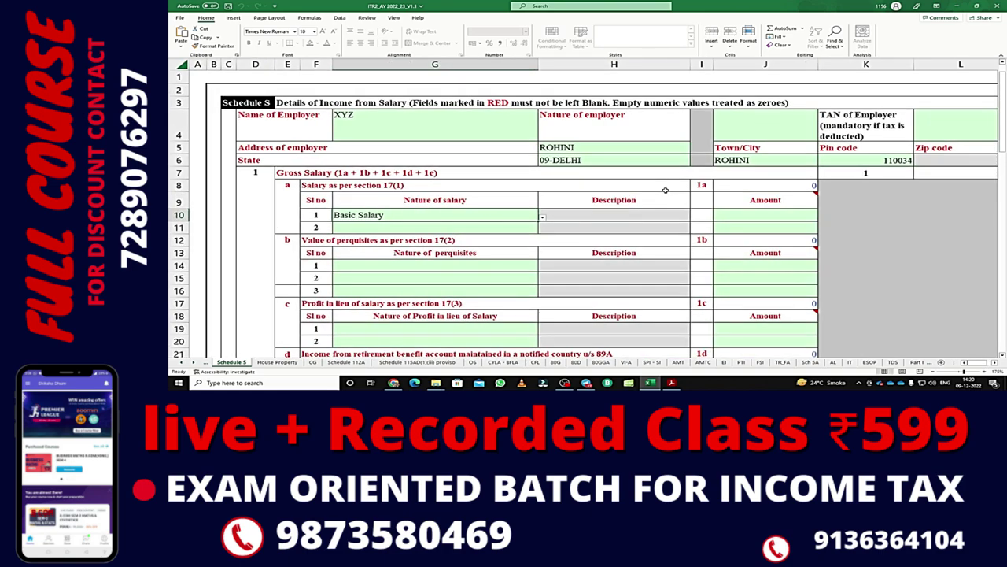
pyautogui.click(755, 215)
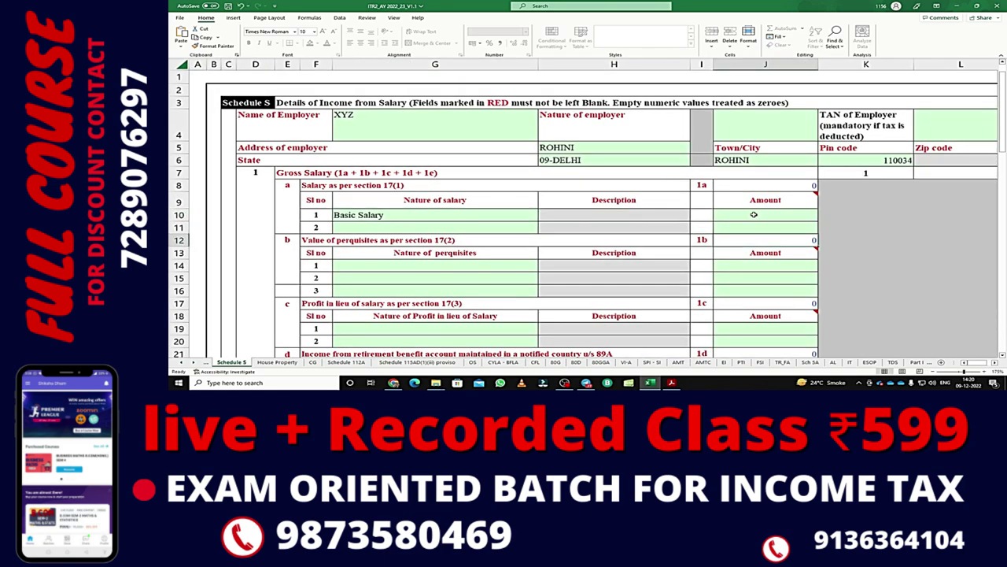
pyautogui.click(459, 219)
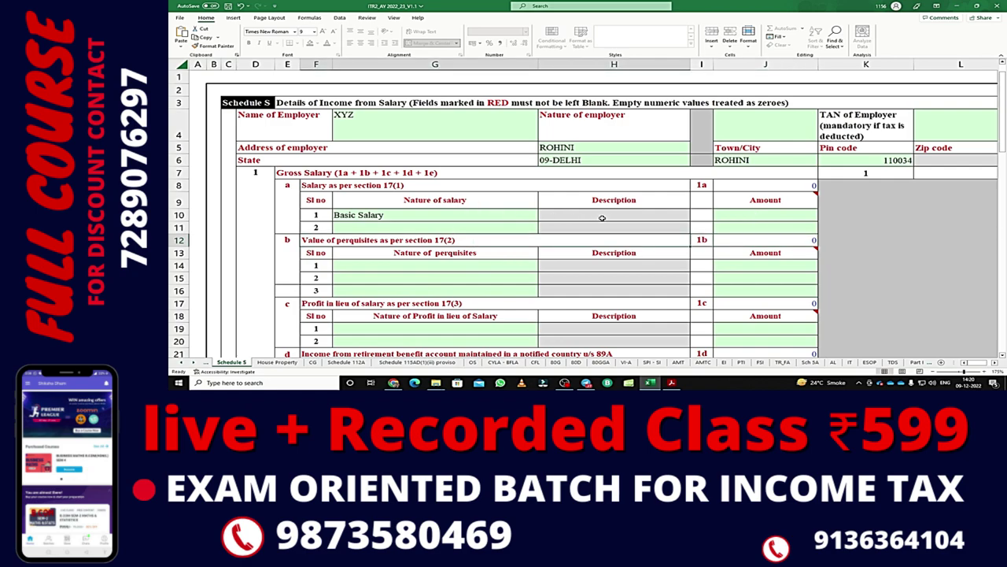
pyautogui.click(742, 215)
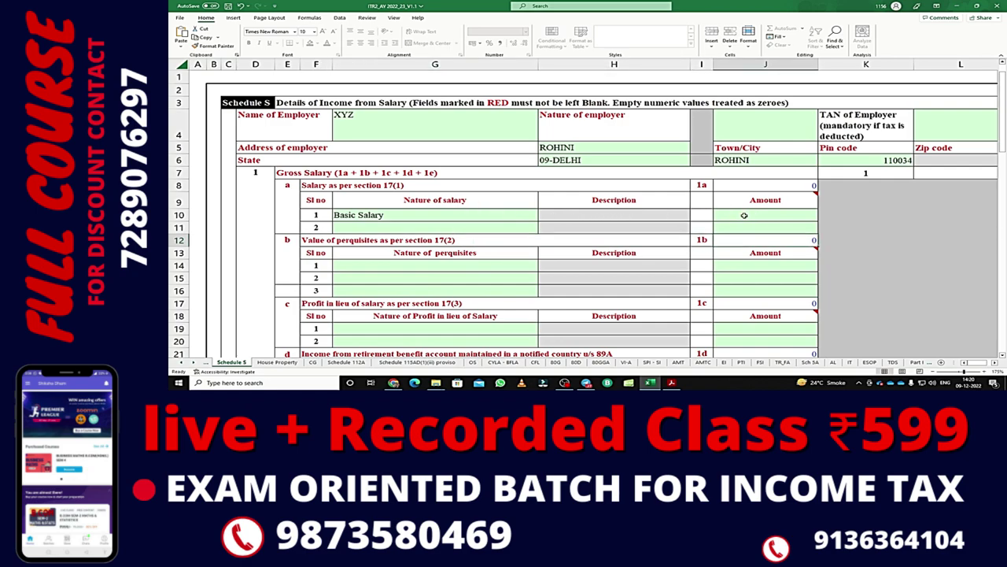
pyautogui.click(449, 214)
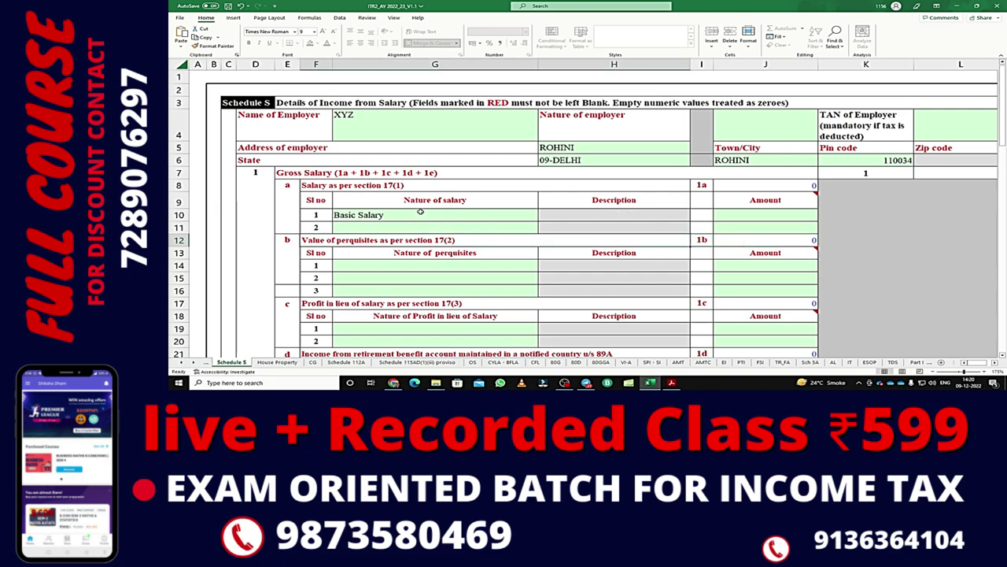
pyautogui.scroll(-2, 421, 211)
pyautogui.scroll(1, 433, 197)
# Enter 16800000 as the Basic Salary amount in J10, checking it against the case PDF.
pyautogui.press('Tab')
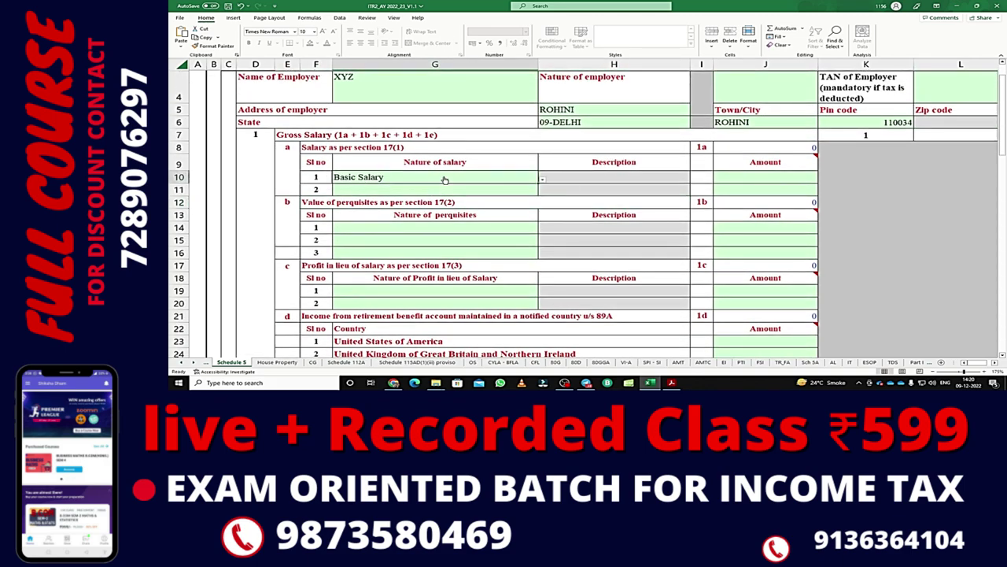
pyautogui.click(769, 178)
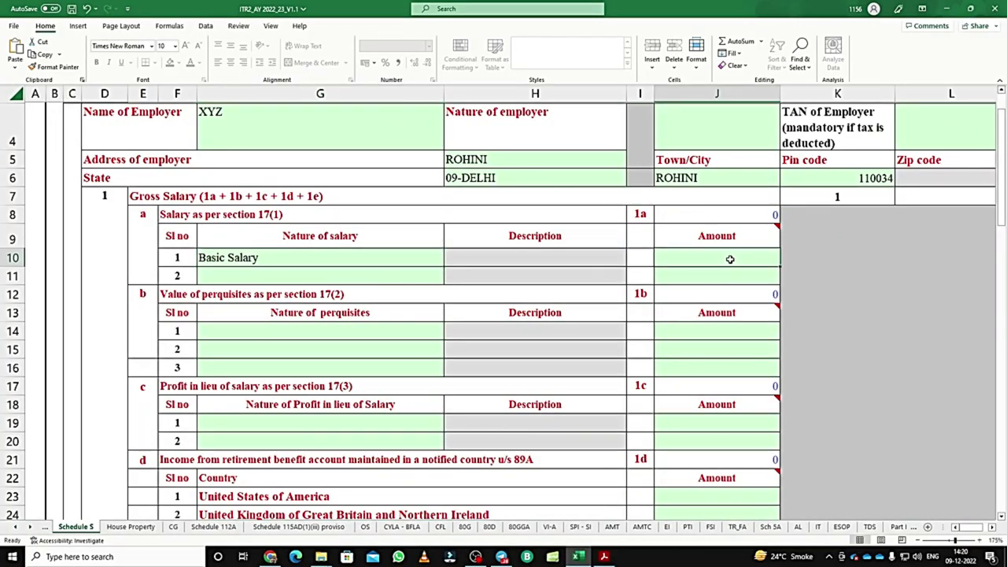
pyautogui.write('16')
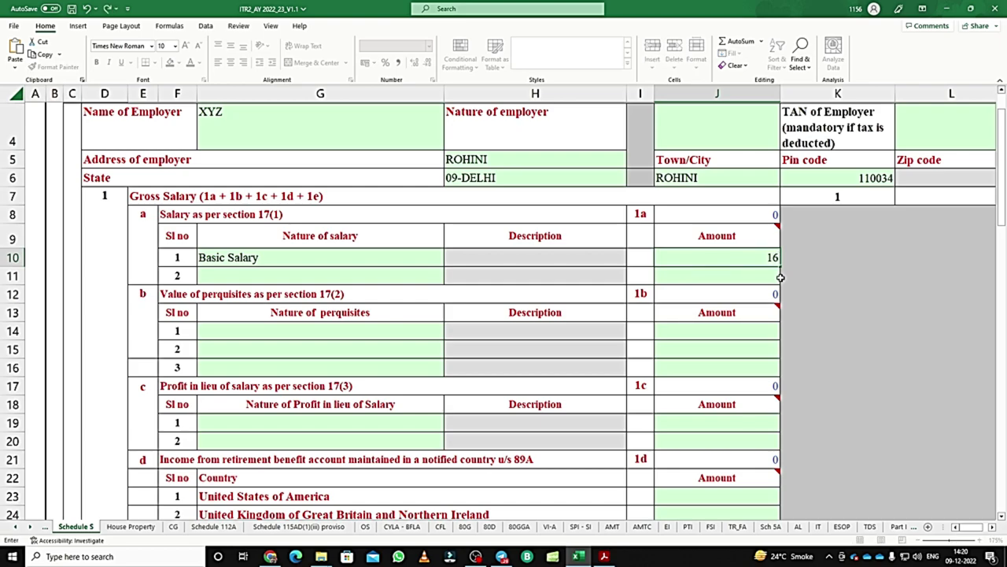
pyautogui.write('800000')
pyautogui.hotkey('alt', 'Tab')
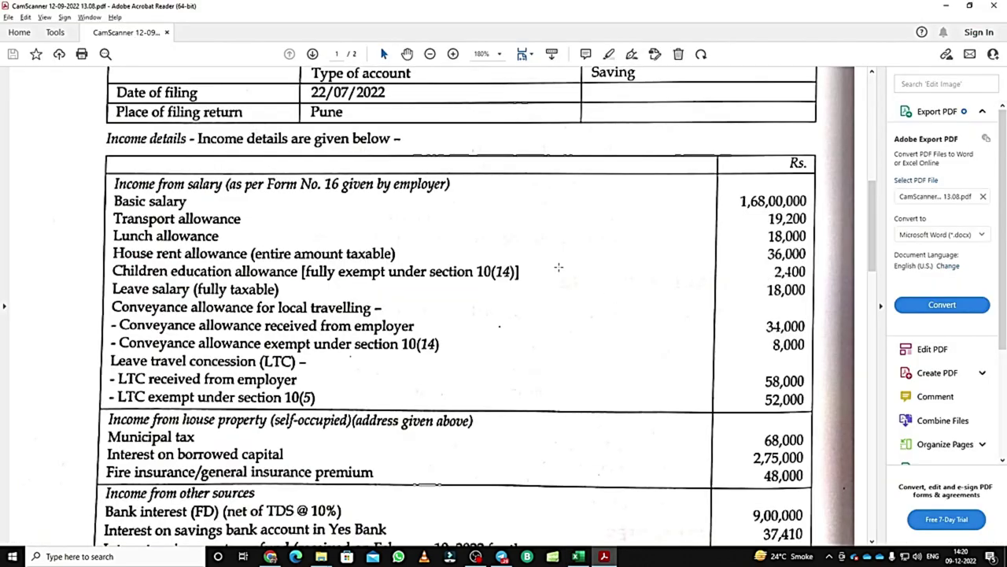
pyautogui.hotkey('alt', 'Tab')
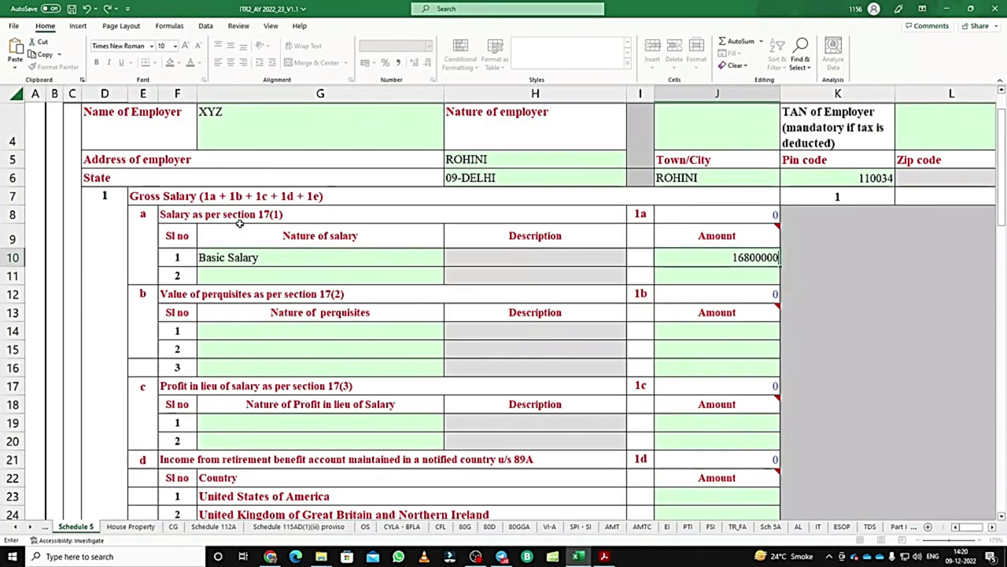
pyautogui.click(393, 277)
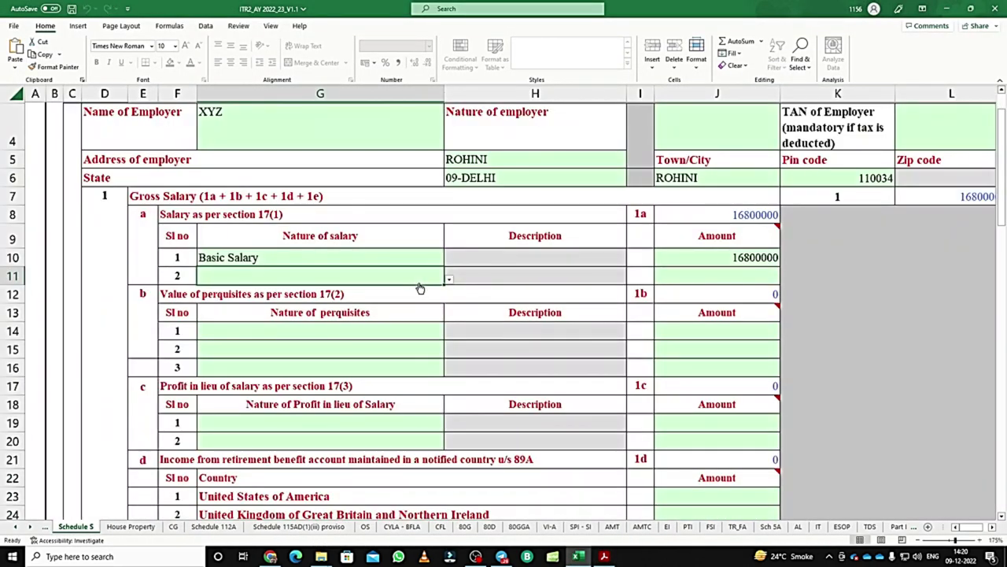
# Choose Others from the bottom of G11's salary-type list and select its amount cell J11.
pyautogui.click(447, 280)
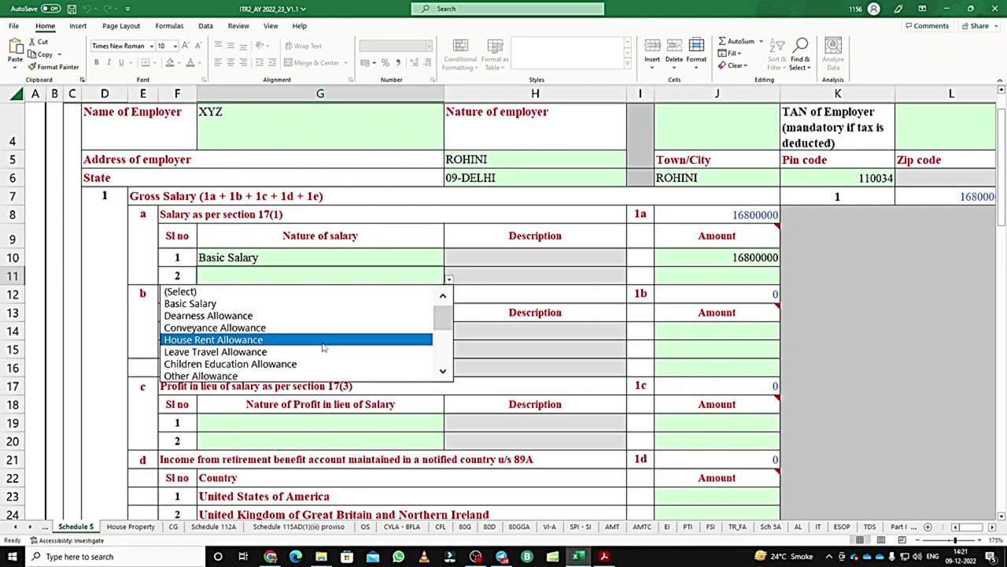
pyautogui.moveTo(442, 316); pyautogui.dragTo(437, 355)
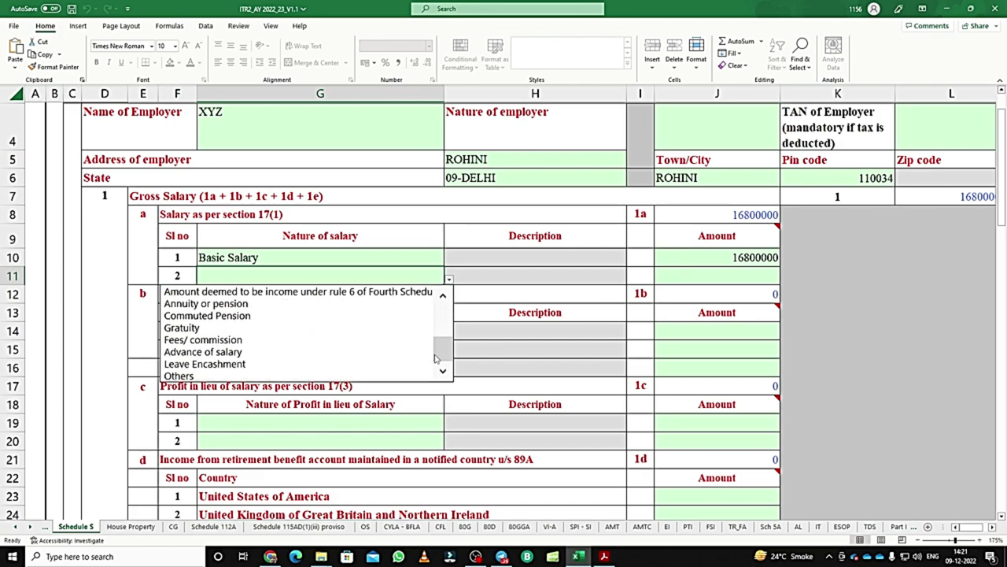
pyautogui.click(291, 376)
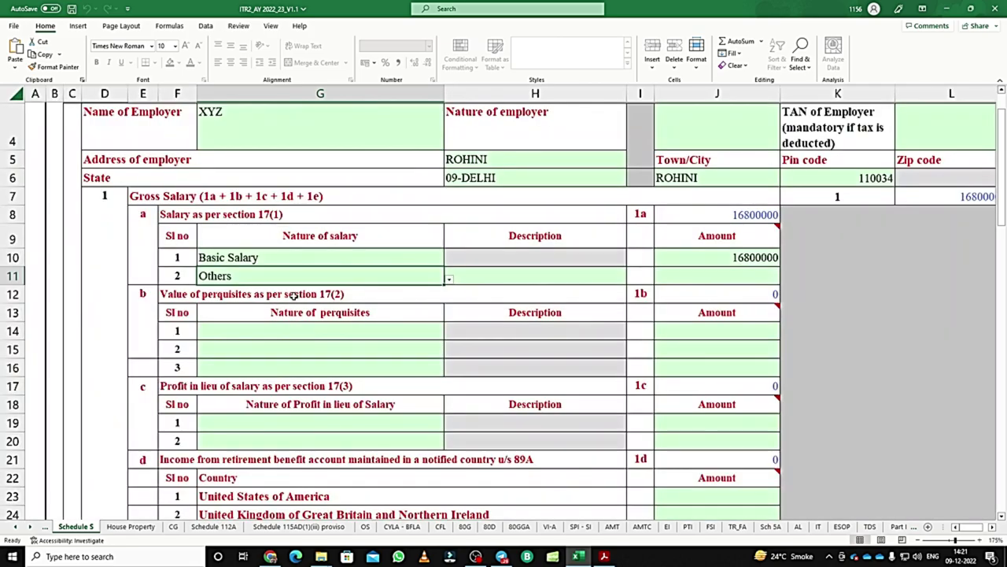
pyautogui.click(682, 275)
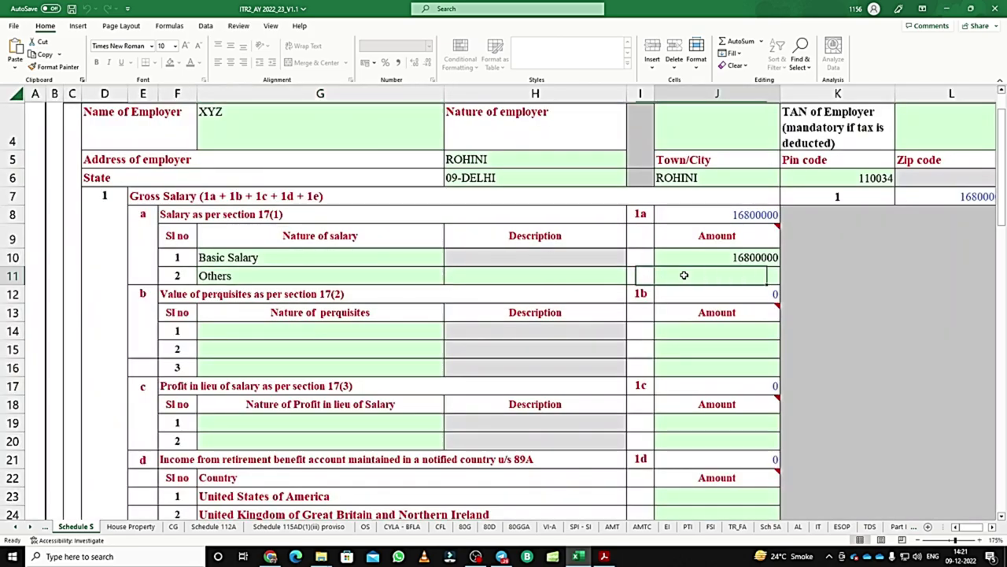
pyautogui.hotkey('alt', 'Tab')
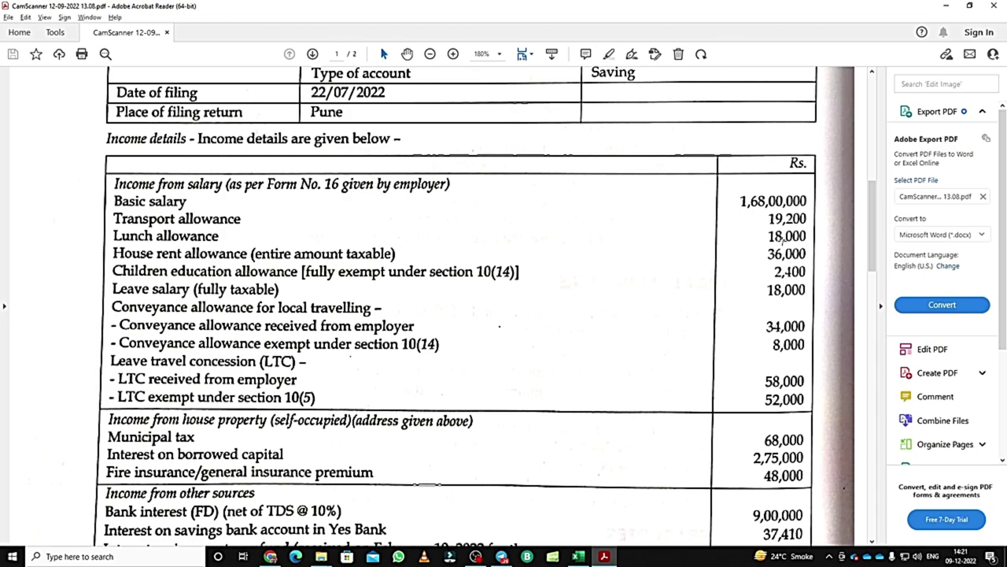
# Enter 37200 in J11 as the Others amount, cross-checking the case PDF.
pyautogui.hotkey('alt', 'Tab')
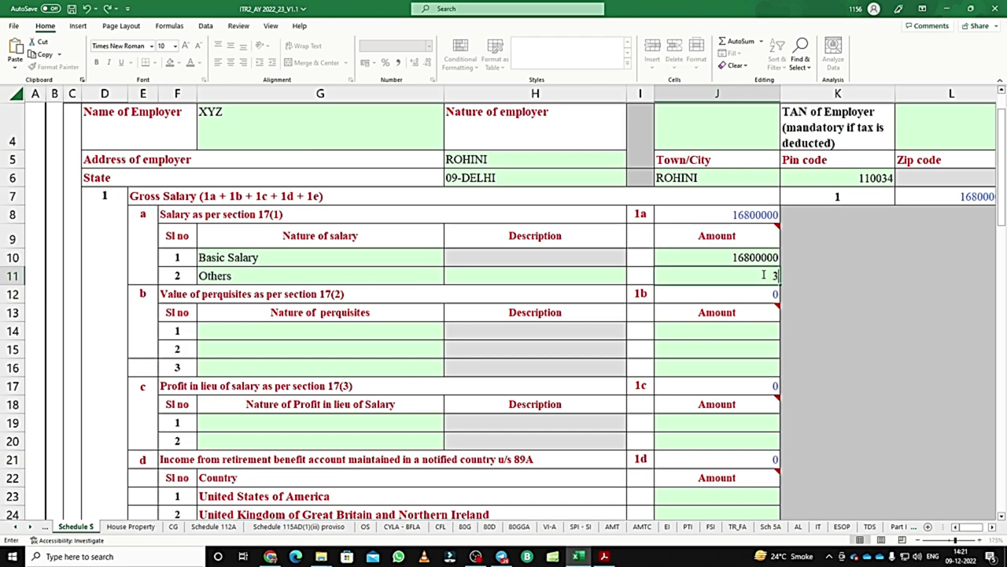
pyautogui.write('37200')
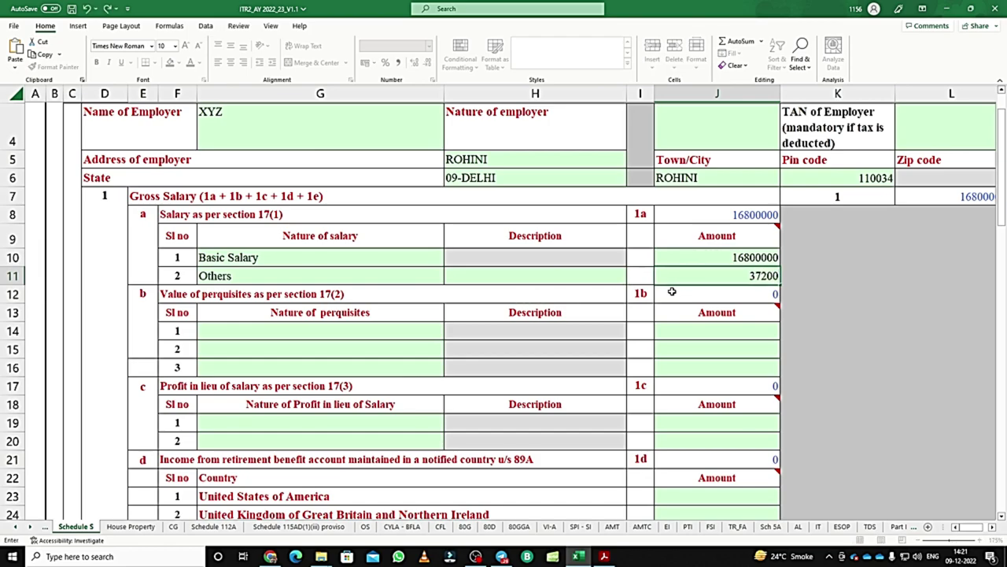
pyautogui.click(825, 307)
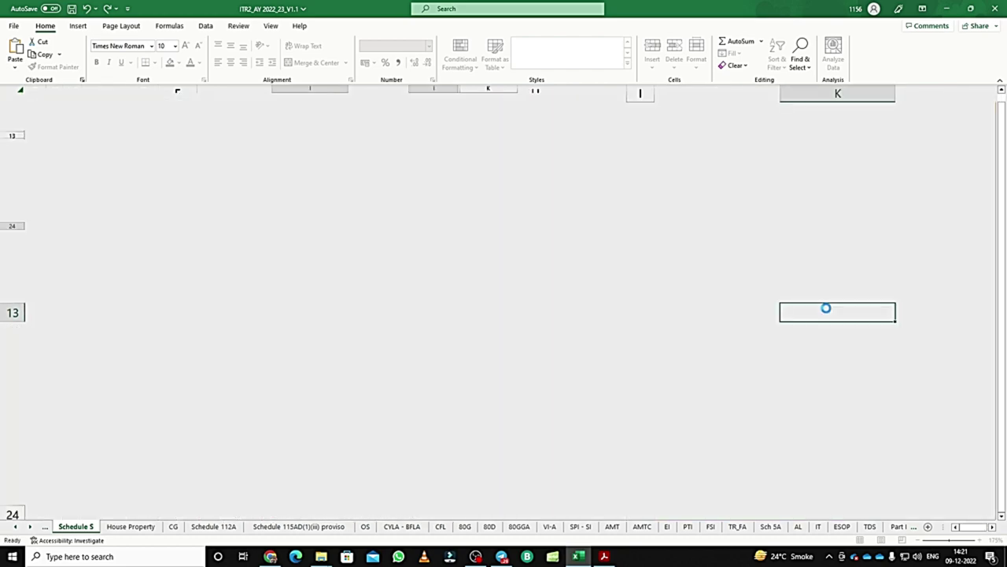
pyautogui.hotkey('alt', 'Tab')
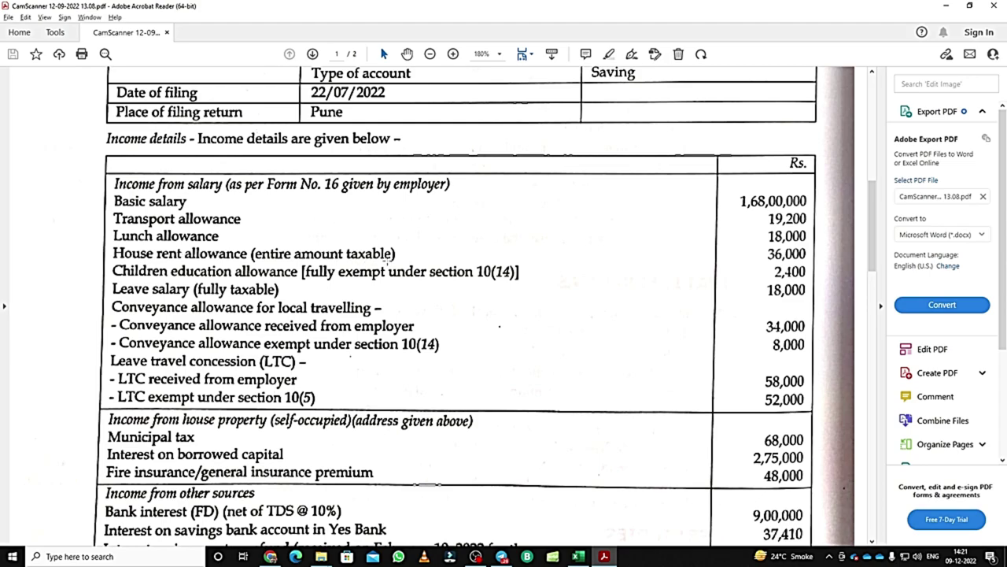
pyautogui.hotkey('alt', 'Tab')
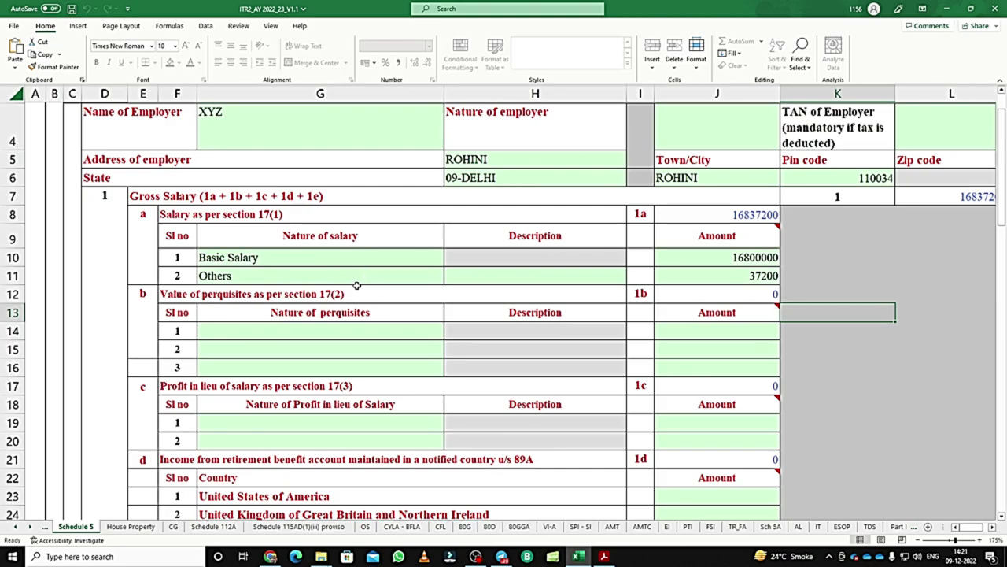
# Add three blank rows (3 to 5) to the section 17(1) salary table through Add Rows.
pyautogui.scroll(-4, 357, 284)
pyautogui.scroll(-7, 356, 285)
pyautogui.scroll(-5, 357, 285)
pyautogui.scroll(-2, 357, 285)
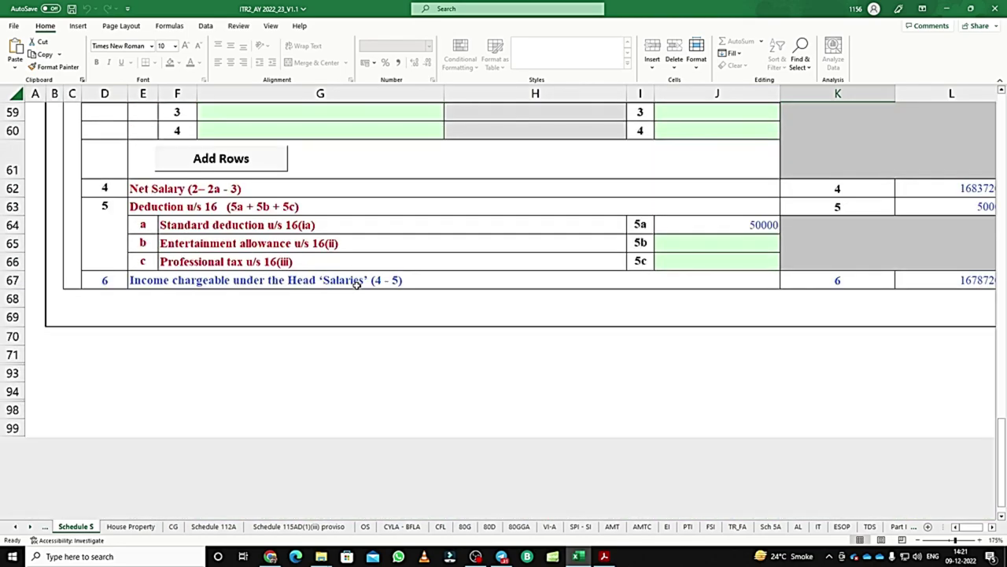
pyautogui.scroll(2, 357, 285)
pyautogui.scroll(1, 357, 285)
pyautogui.scroll(-6, 356, 285)
pyautogui.scroll(2, 357, 285)
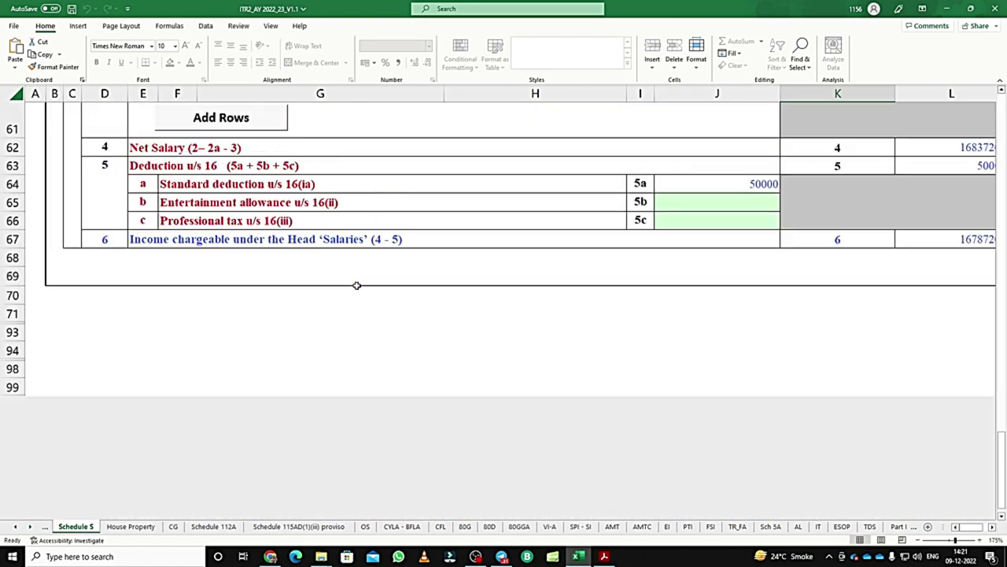
pyautogui.scroll(5, 356, 285)
pyautogui.scroll(10, 355, 260)
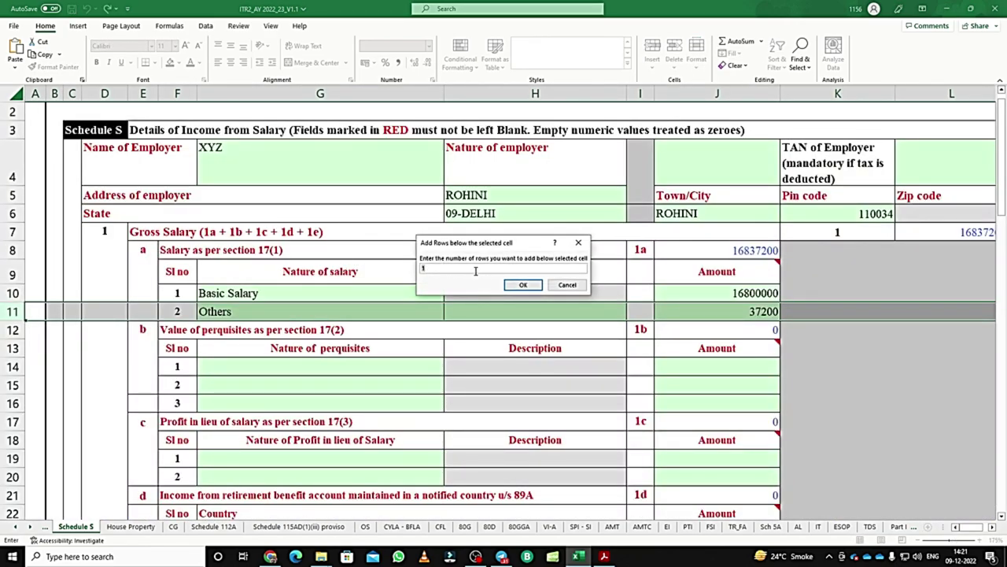
pyautogui.press('BackSpace')
pyautogui.click(527, 287)
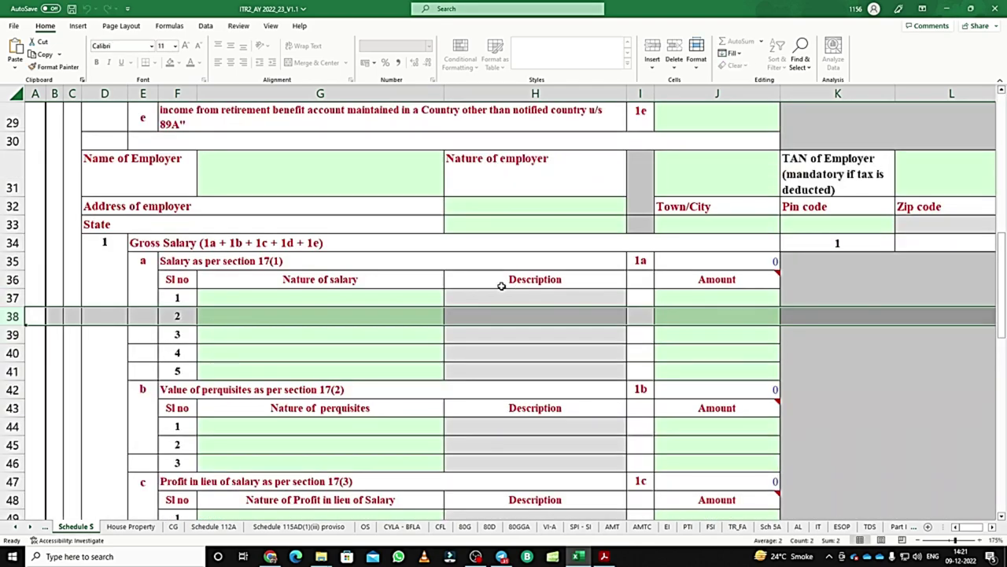
pyautogui.scroll(3, 274, 317)
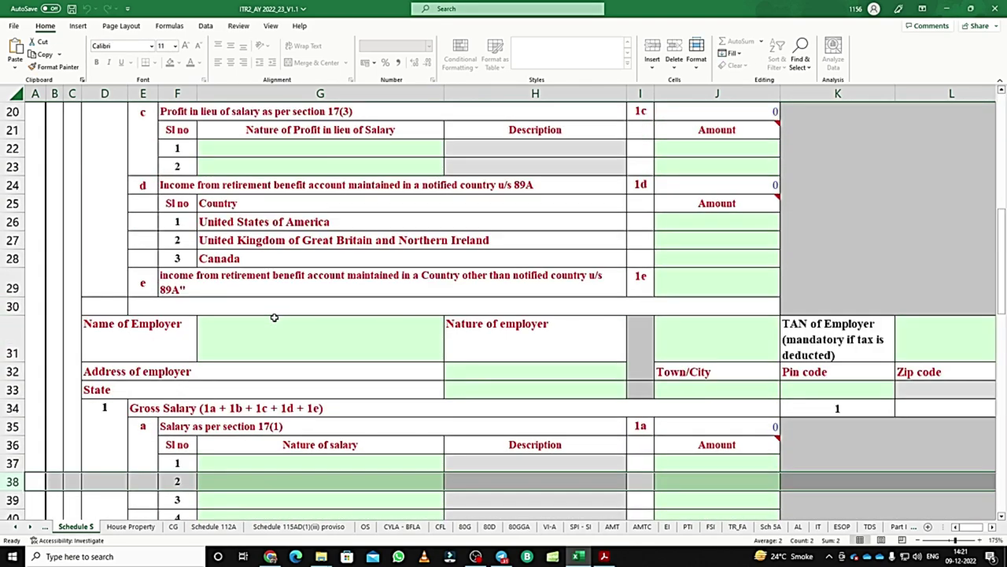
pyautogui.scroll(6, 274, 316)
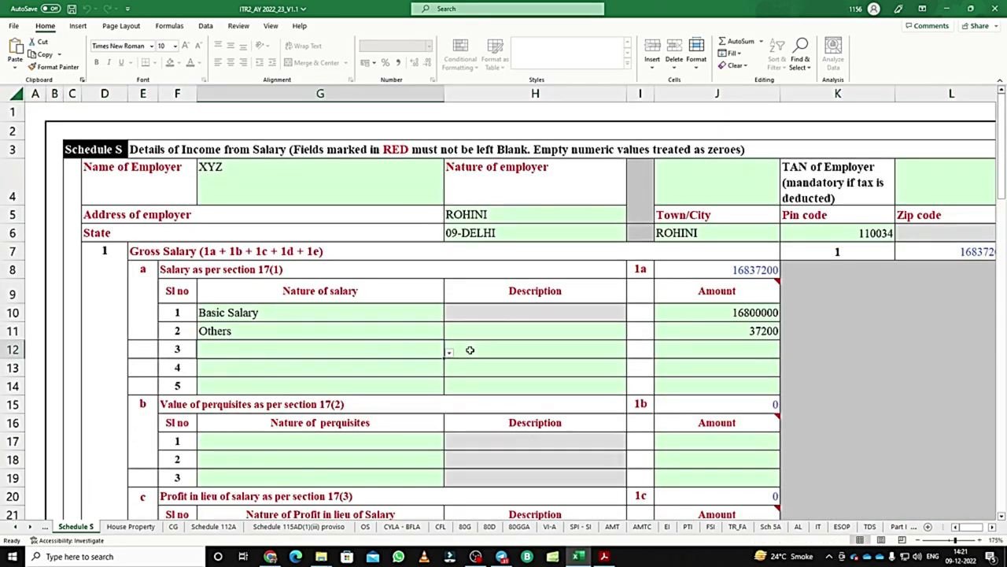
# Set row 3 to House Rent Allowance with amount 36000 in J12.
pyautogui.click(449, 352)
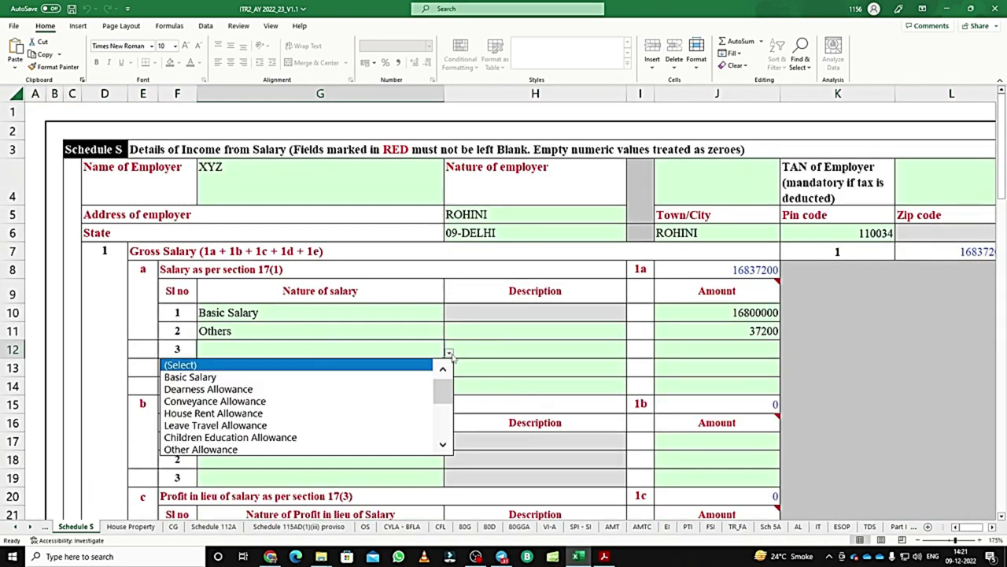
pyautogui.click(277, 414)
pyautogui.hotkey('alt', 'Tab')
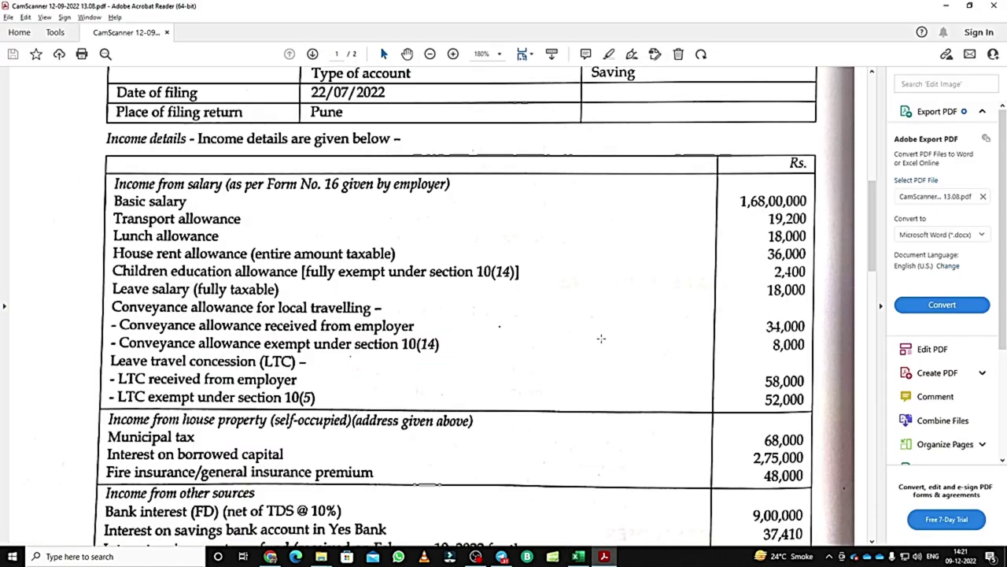
pyautogui.hotkey('alt', 'Tab')
pyautogui.click(732, 349)
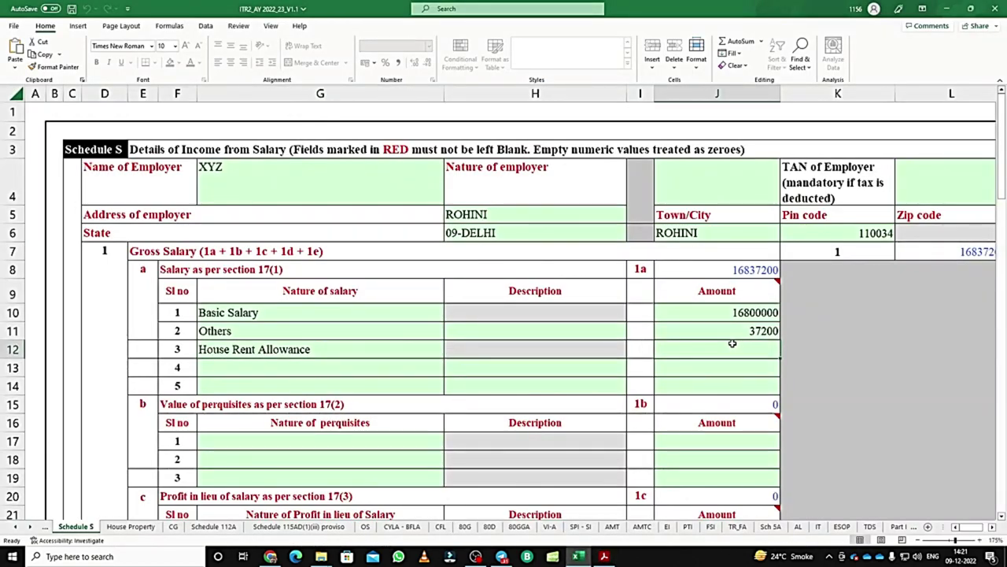
pyautogui.write('36000')
pyautogui.press('Return')
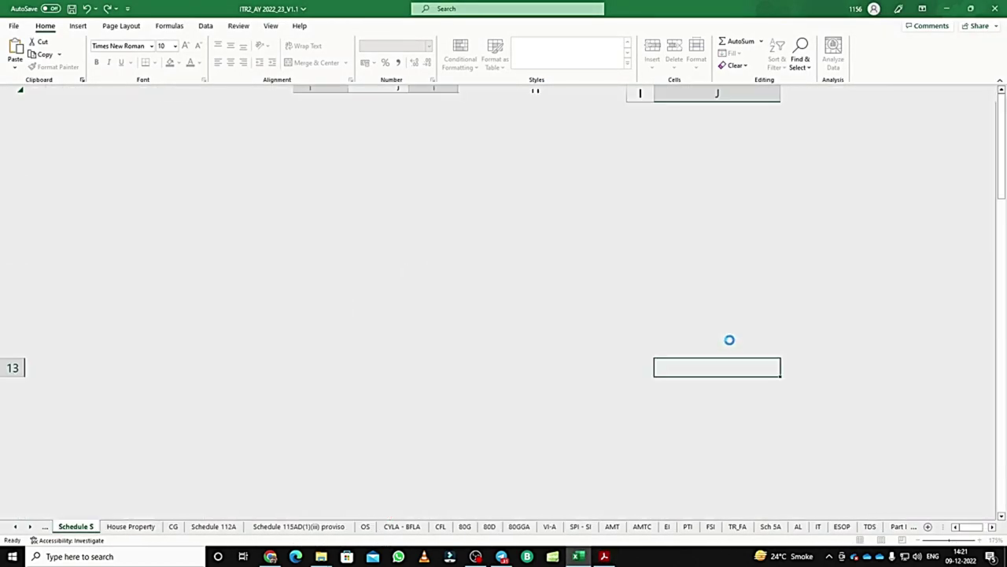
# Set row 4 to Children Education Allowance with amount 2400.
pyautogui.hotkey('alt', 'Tab')
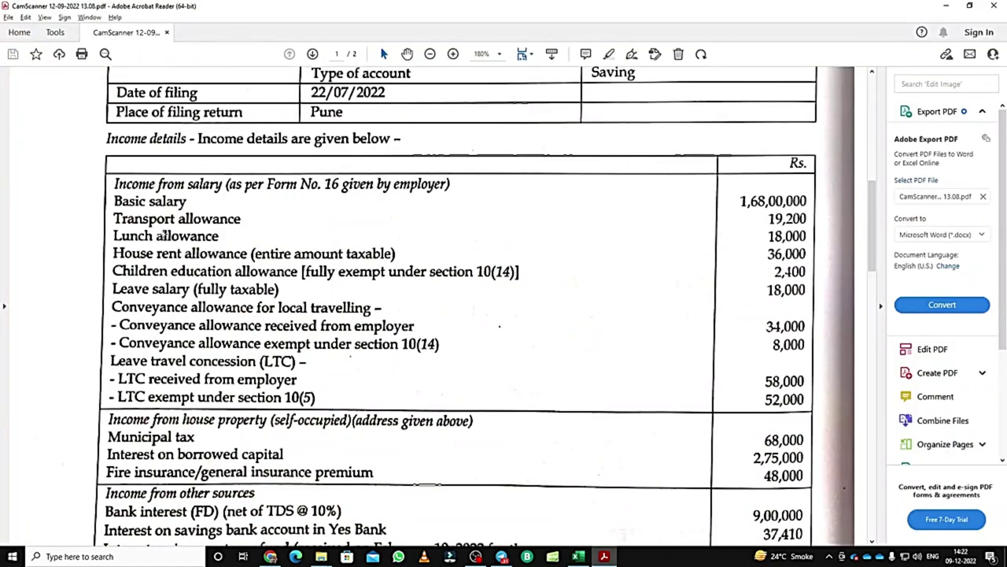
pyautogui.hotkey('alt', 'Tab')
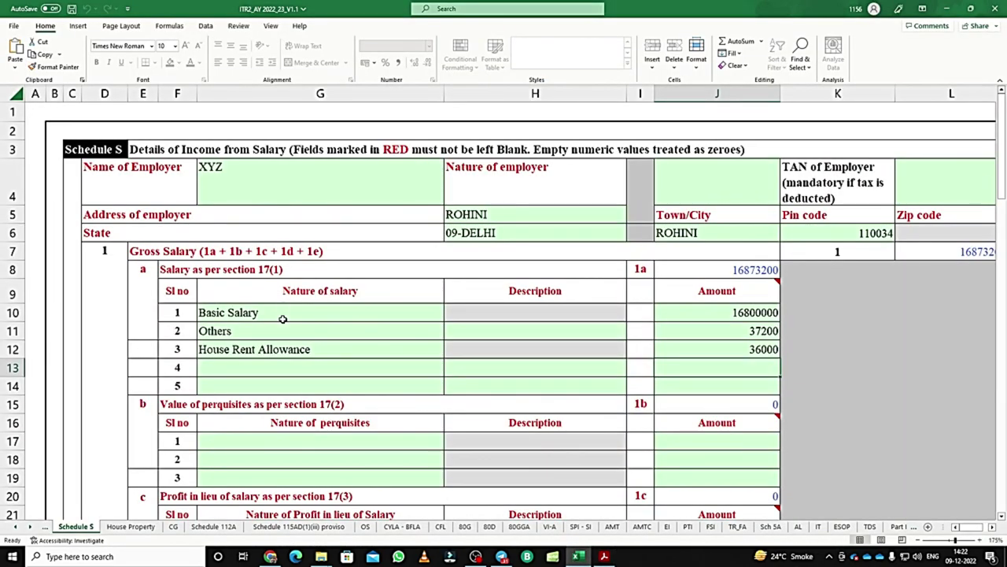
pyautogui.click(299, 368)
pyautogui.click(448, 372)
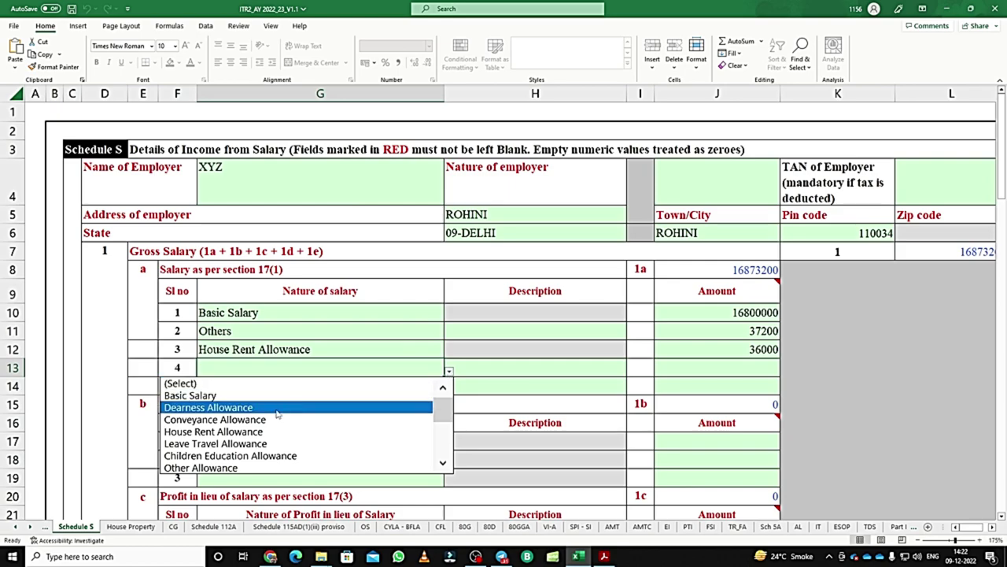
pyautogui.click(268, 455)
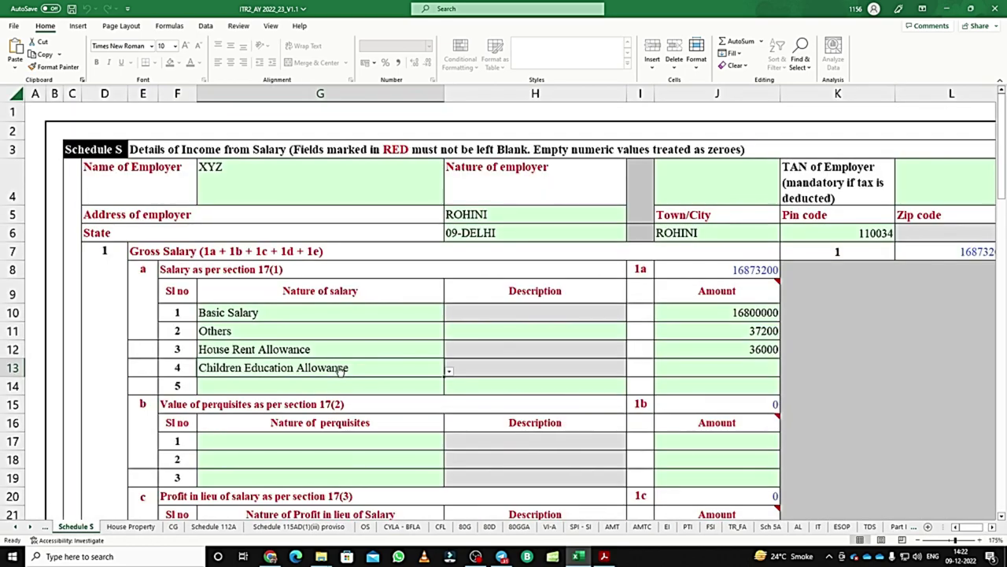
pyautogui.hotkey('alt', 'Tab')
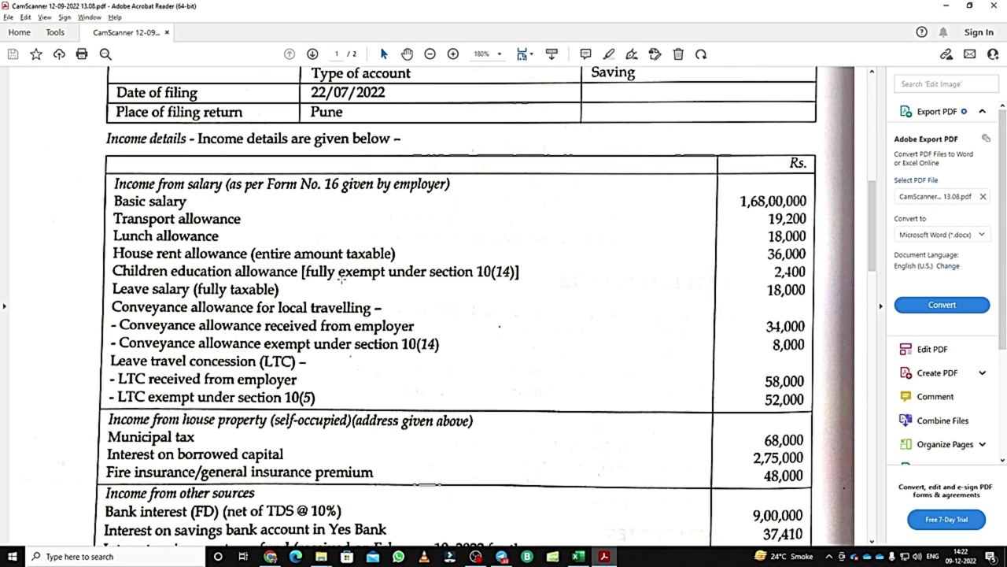
pyautogui.hotkey('alt', 'Tab')
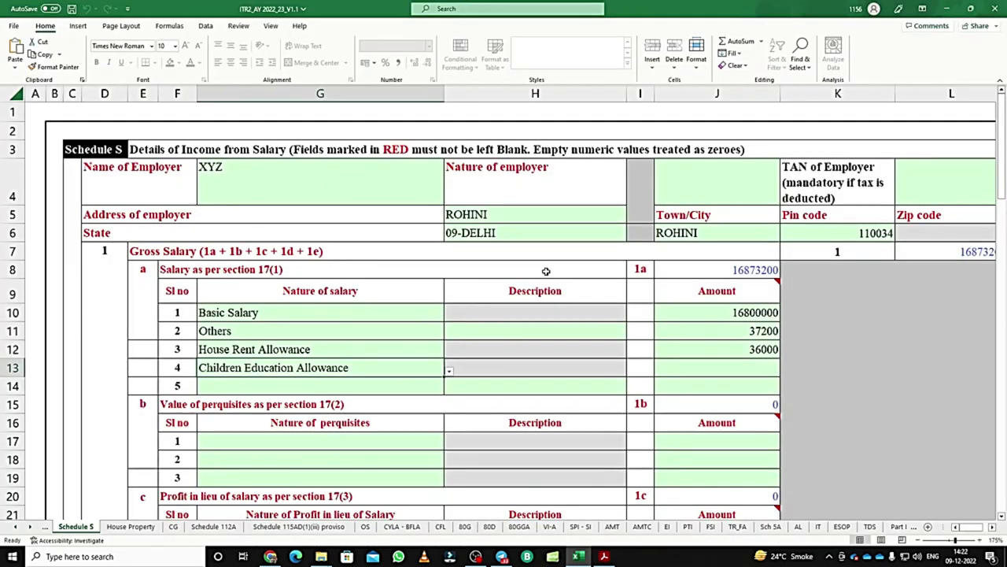
pyautogui.click(697, 368)
pyautogui.write('2')
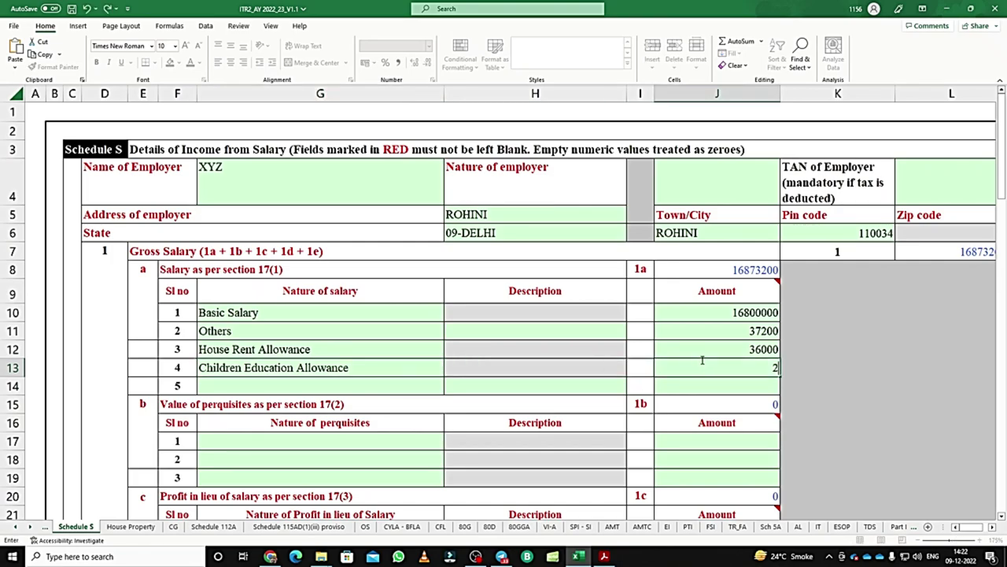
pyautogui.write('400')
pyautogui.press('Return')
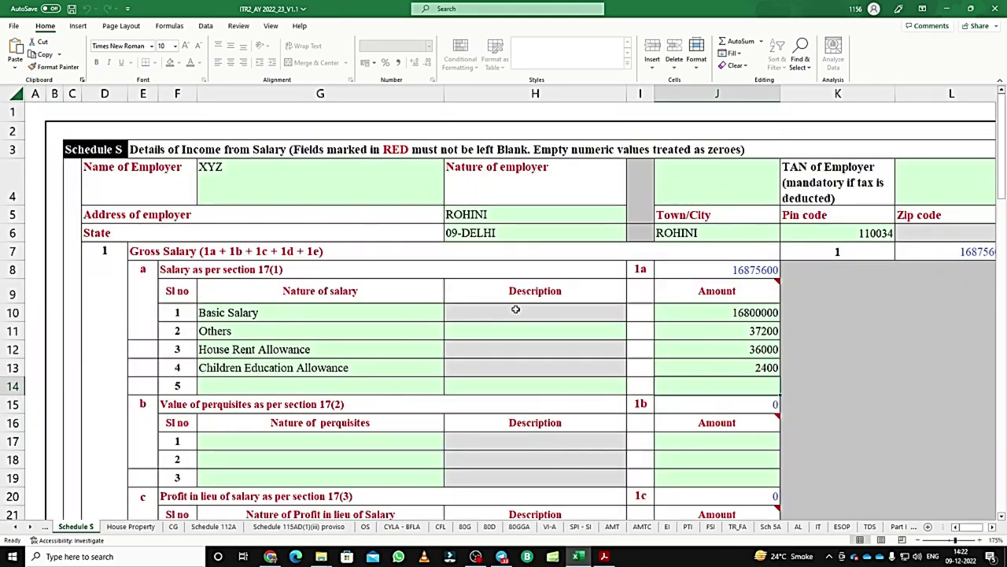
# Set row 5 to Leave Encashment and type 18000 as its amount.
pyautogui.hotkey('alt', 'Tab')
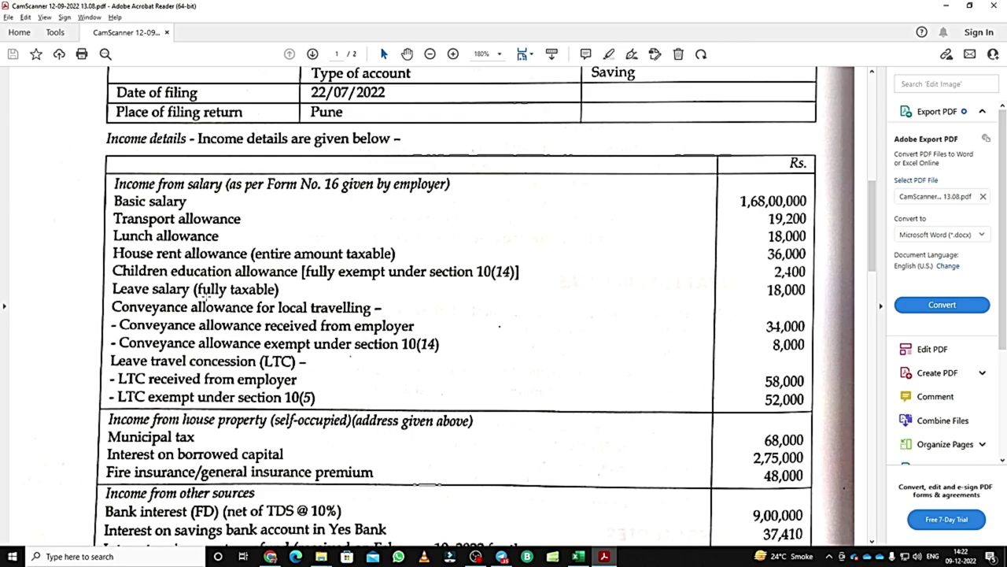
pyautogui.hotkey('alt', 'Tab')
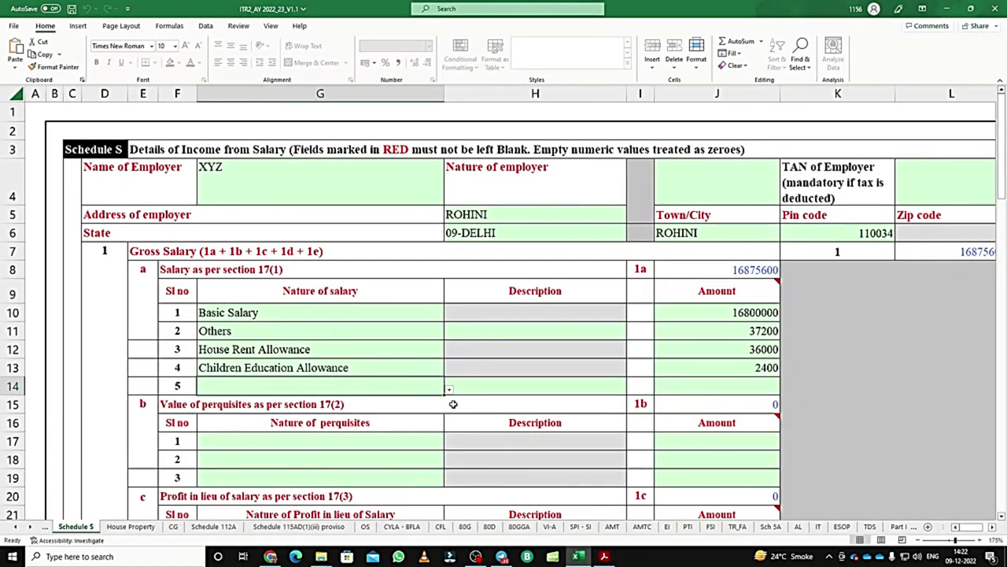
pyautogui.click(448, 390)
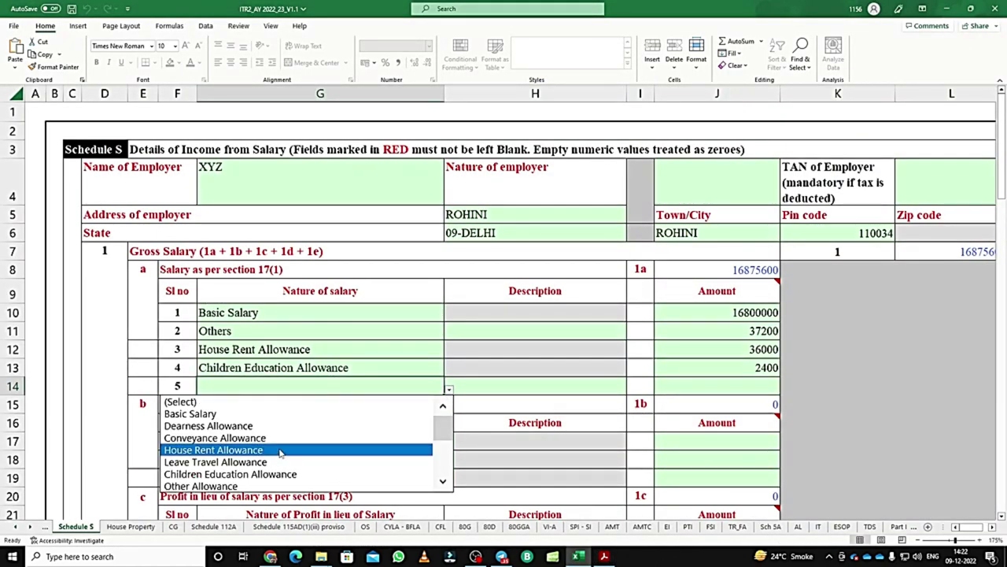
pyautogui.moveTo(445, 429); pyautogui.dragTo(445, 464)
pyautogui.click(297, 473)
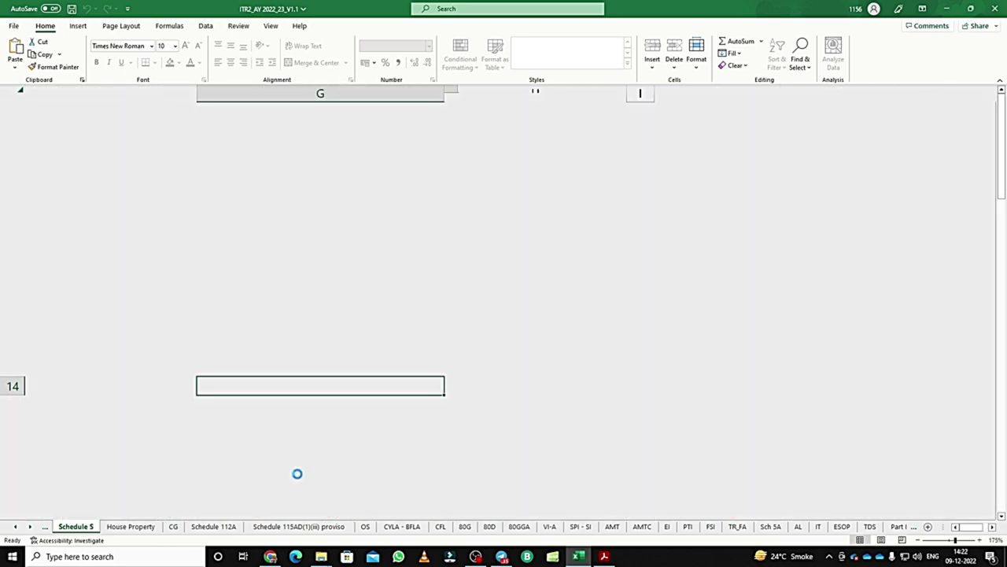
pyautogui.hotkey('alt', 'Tab')
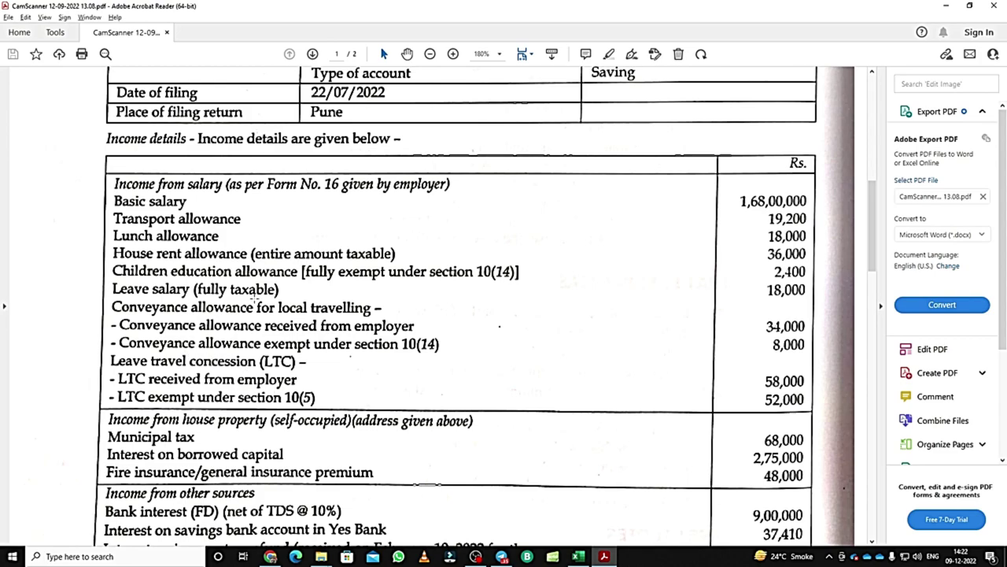
pyautogui.hotkey('alt', 'Tab')
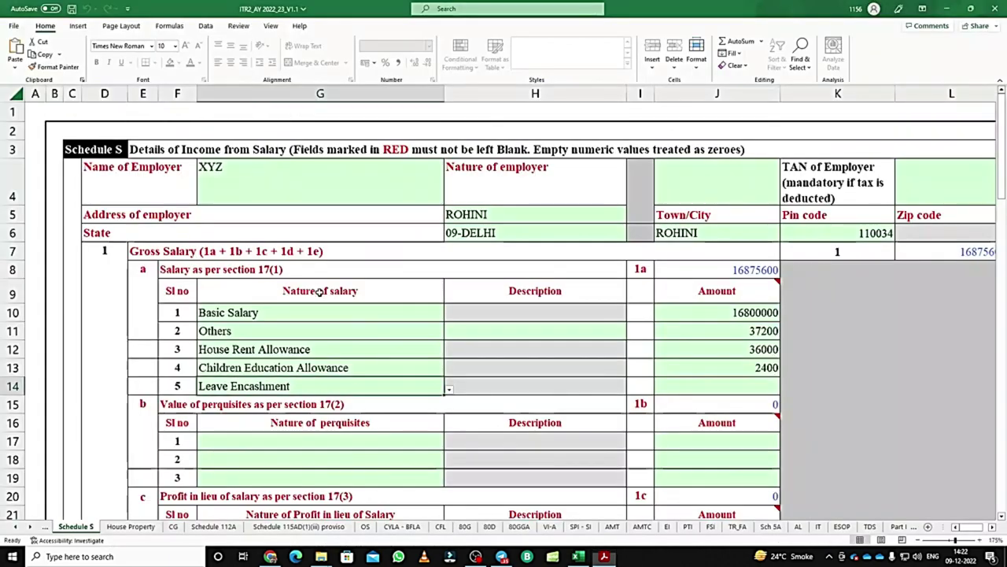
pyautogui.click(749, 390)
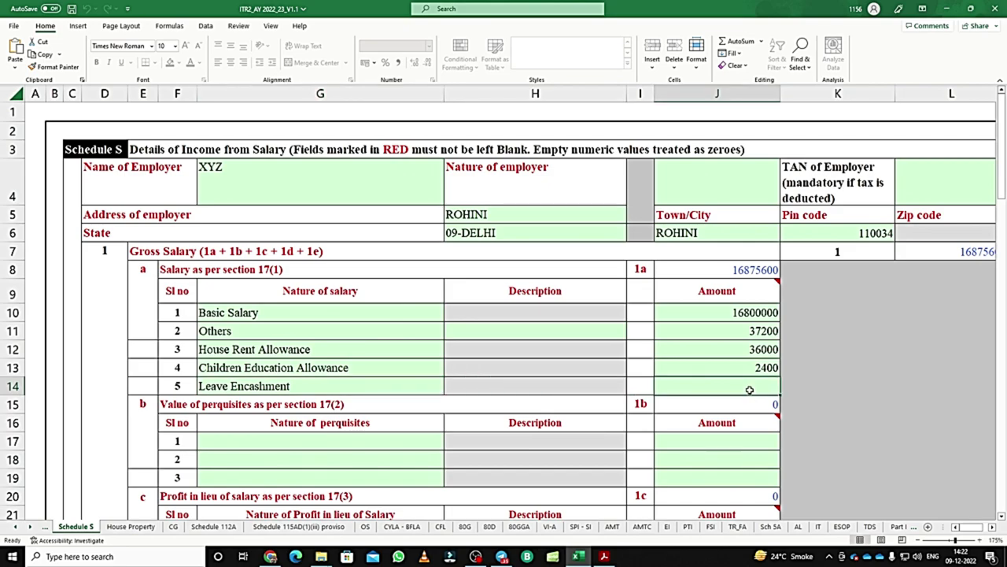
pyautogui.write('18000')
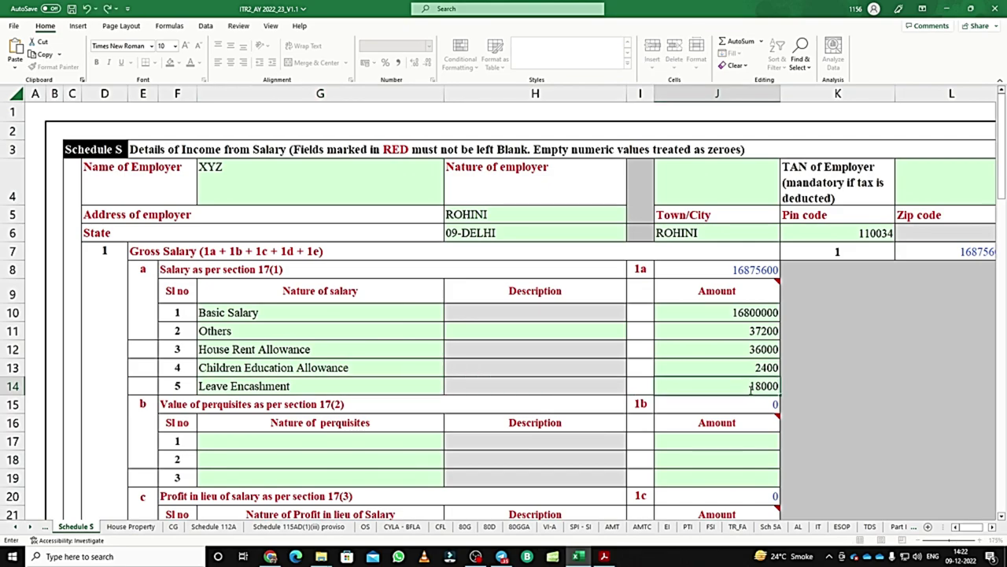
# Insert three blank rows, 6 to 8, under Leave Encashment in the 17(1) salary table.
pyautogui.scroll(-1, 342, 380)
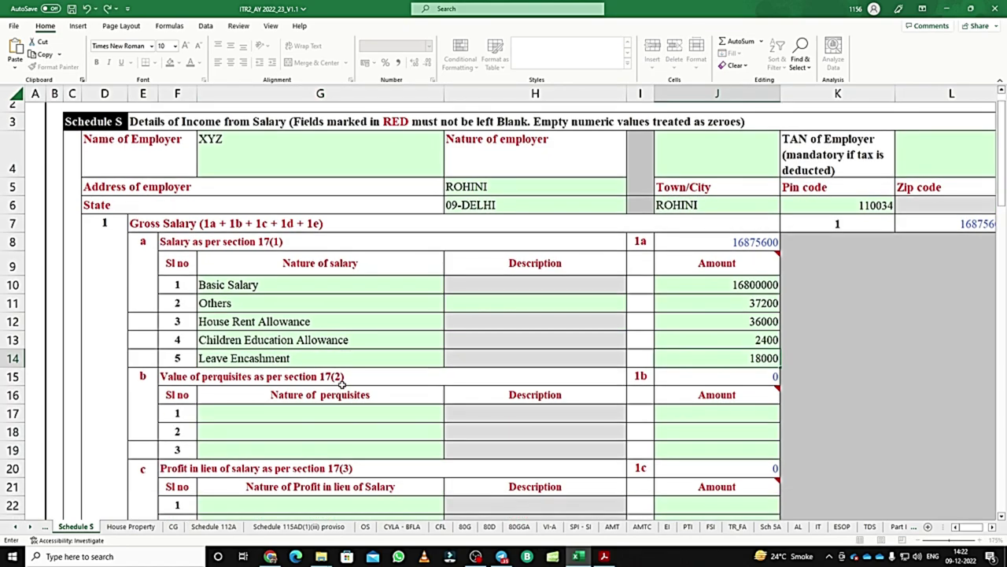
pyautogui.scroll(-4, 342, 380)
pyautogui.scroll(-6, 342, 380)
pyautogui.scroll(-4, 342, 380)
pyautogui.scroll(-3, 342, 380)
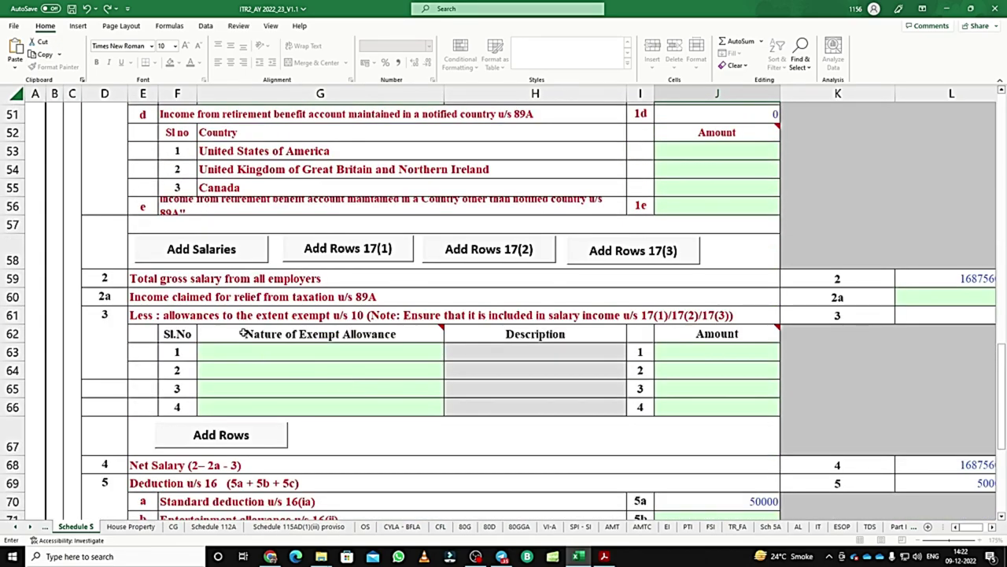
pyautogui.click(347, 250)
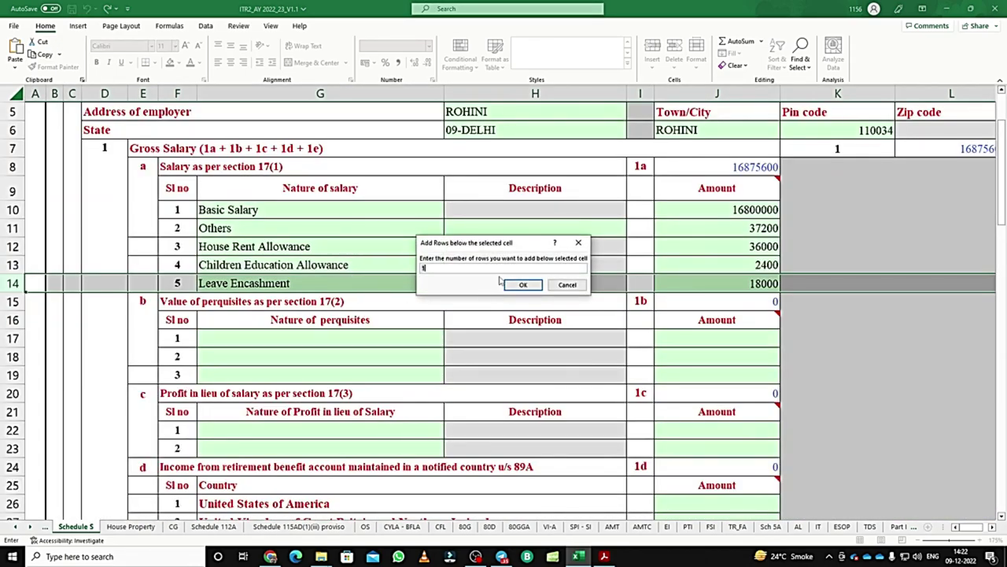
pyautogui.click(523, 285)
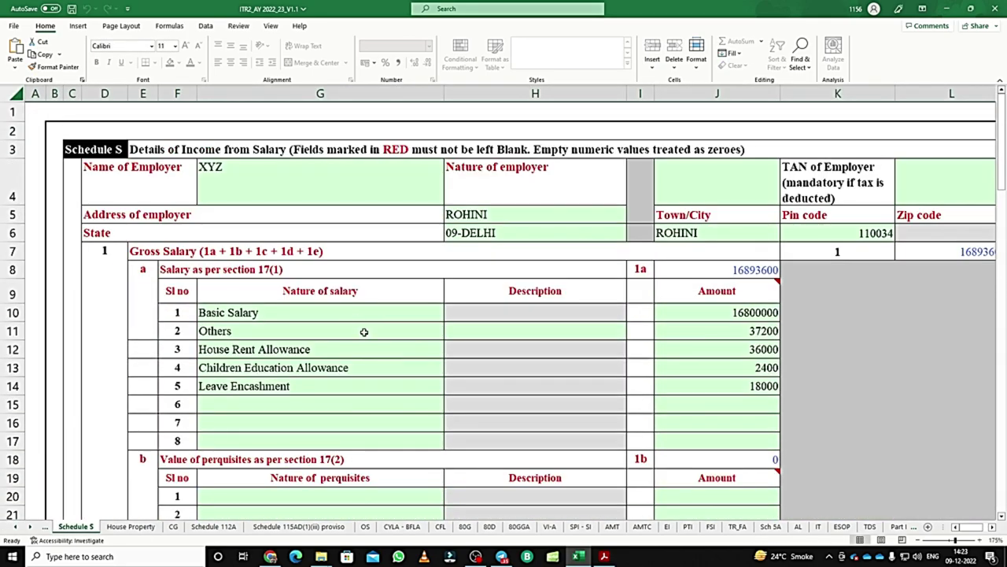
# Select row 6's salary type cell and look up the remaining salary items in the PDF.
pyautogui.click(313, 406)
pyautogui.hotkey('alt', 'Tab')
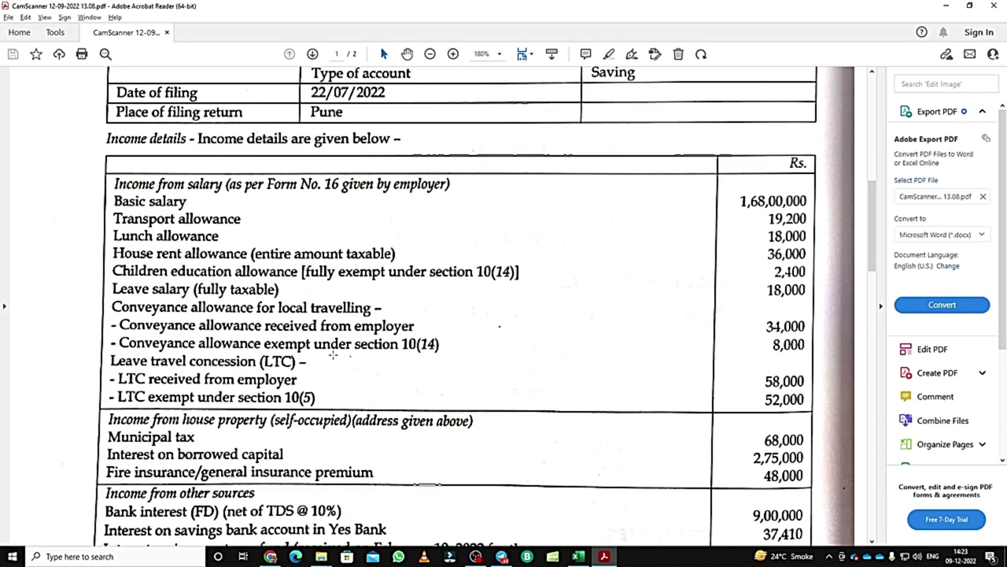
pyautogui.hotkey('alt', 'Tab')
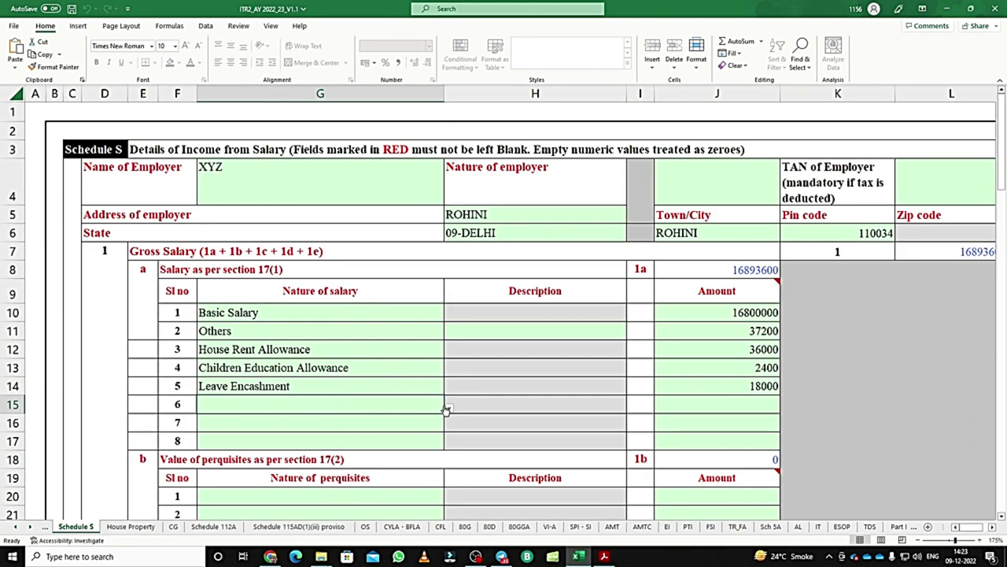
# Set salary row 6 to Conveyance Allowance, after House Rent Allowance triggers a duplicate alert.
pyautogui.click(448, 408)
pyautogui.click(291, 467)
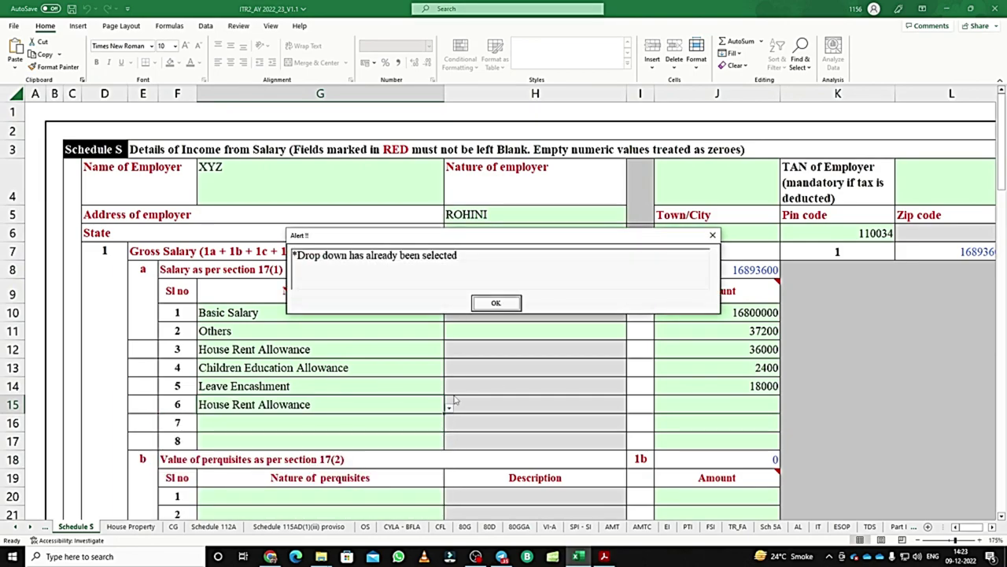
pyautogui.click(713, 235)
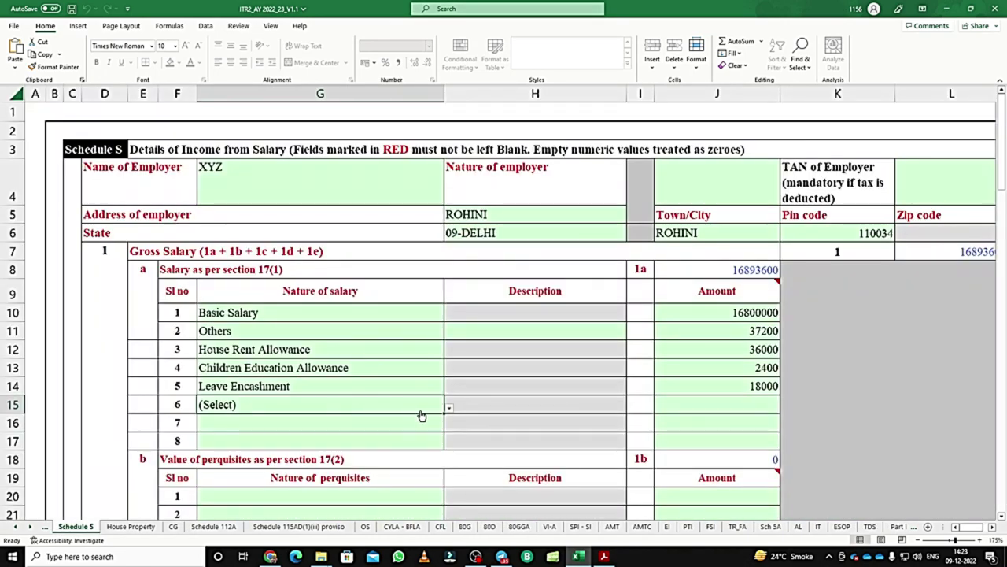
pyautogui.click(447, 408)
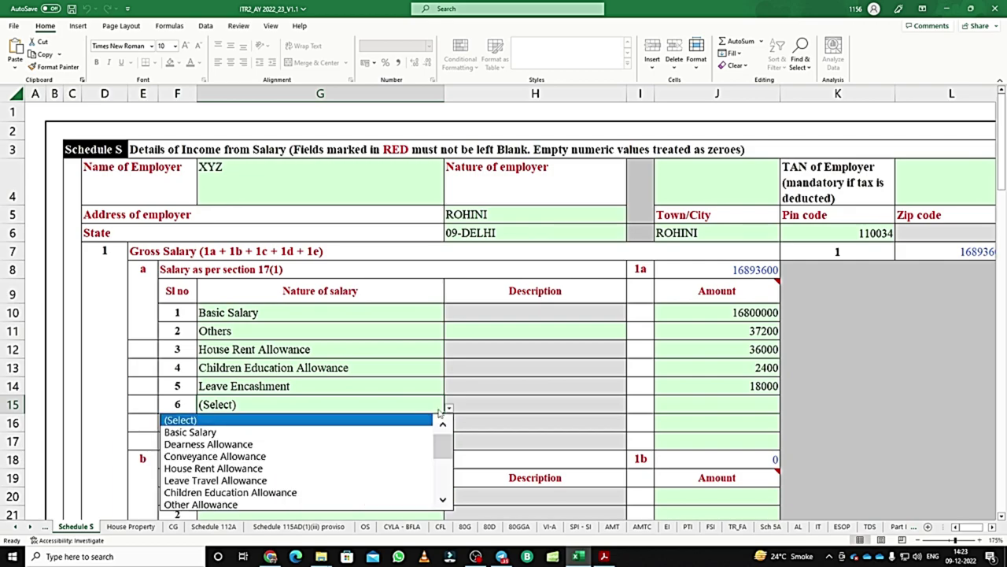
pyautogui.click(336, 459)
# Enter 34000 as the Conveyance Allowance amount, checked against the PDF.
pyautogui.click(679, 407)
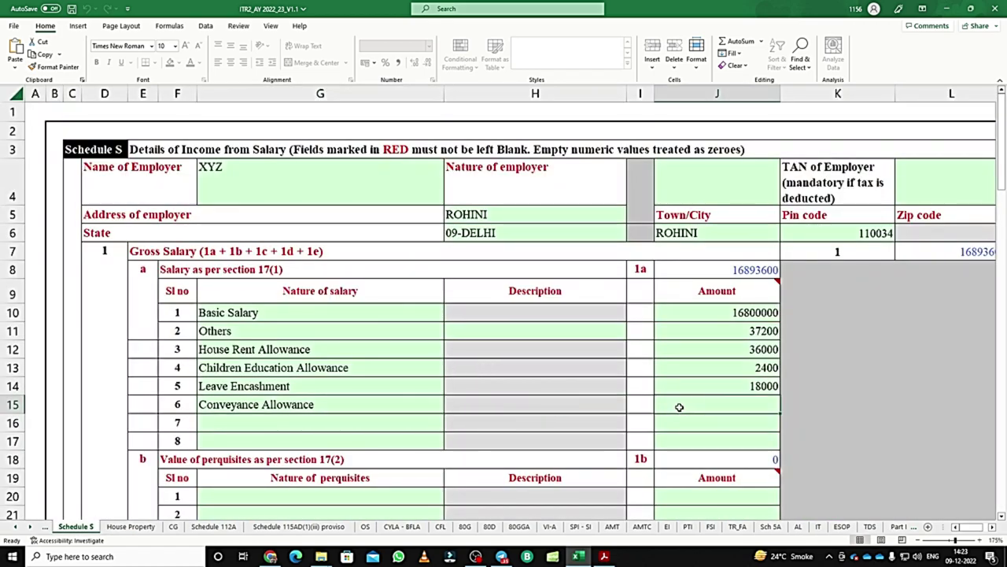
pyautogui.hotkey('alt', 'Tab')
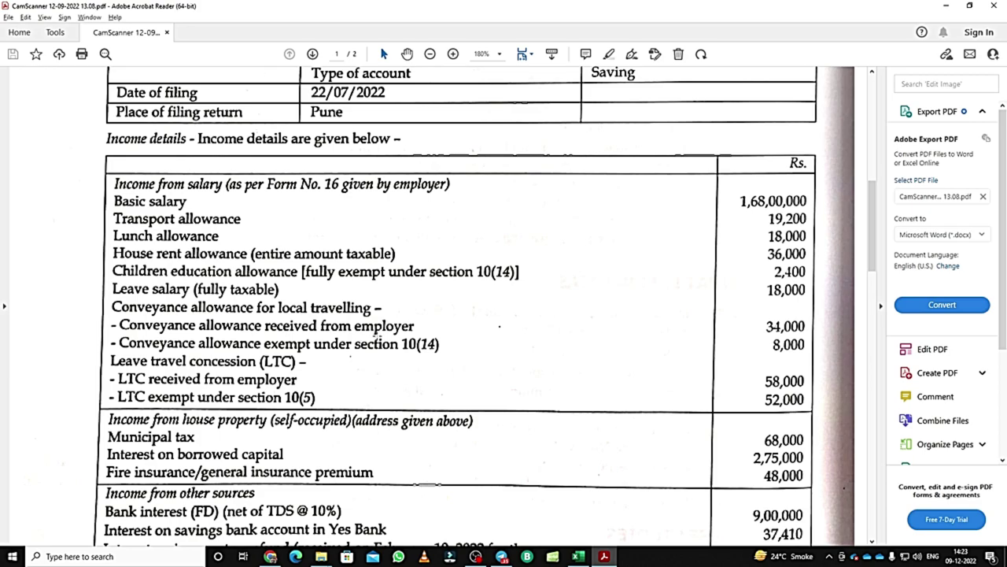
pyautogui.hotkey('alt', 'Tab')
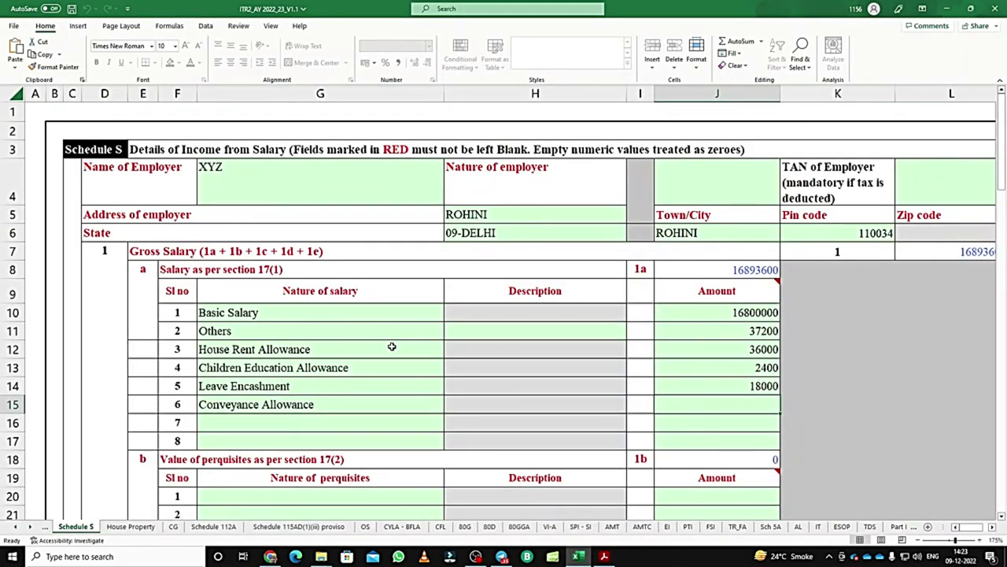
pyautogui.write('34000')
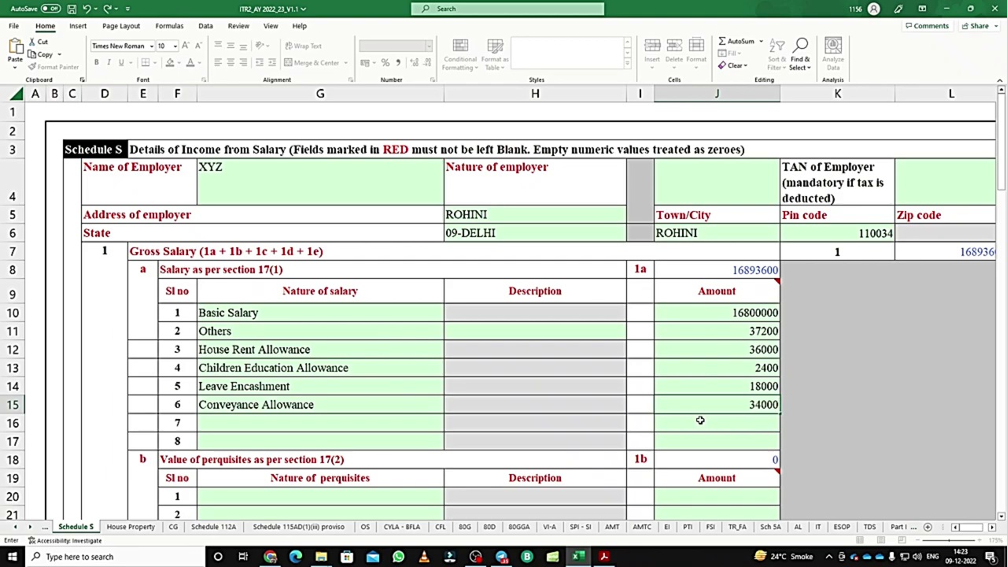
# Look up the next salary item in the PDF and scroll Schedule S further down.
pyautogui.hotkey('alt', 'Tab')
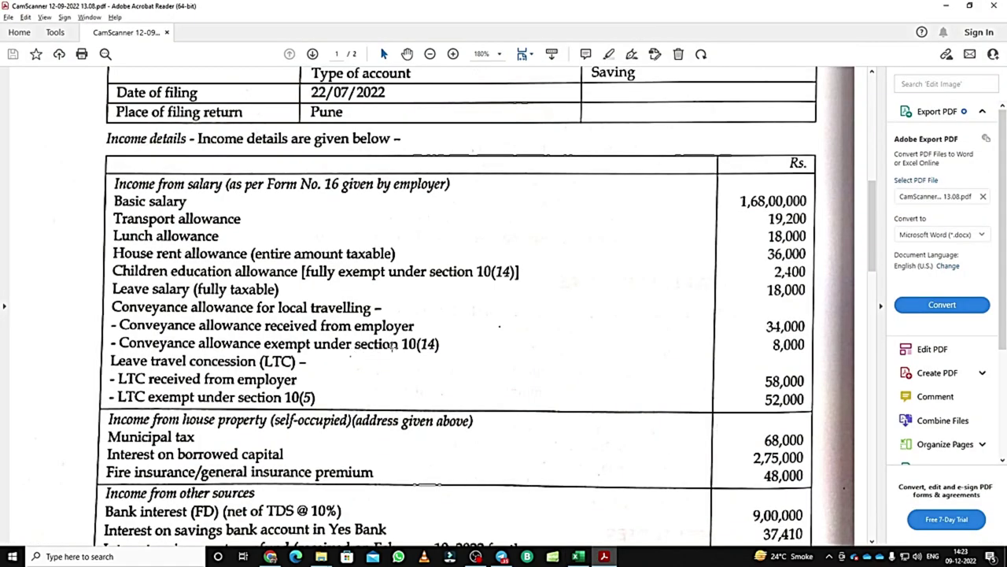
pyautogui.hotkey('alt', 'Tab')
pyautogui.scroll(-10, 370, 368)
pyautogui.scroll(-7, 370, 368)
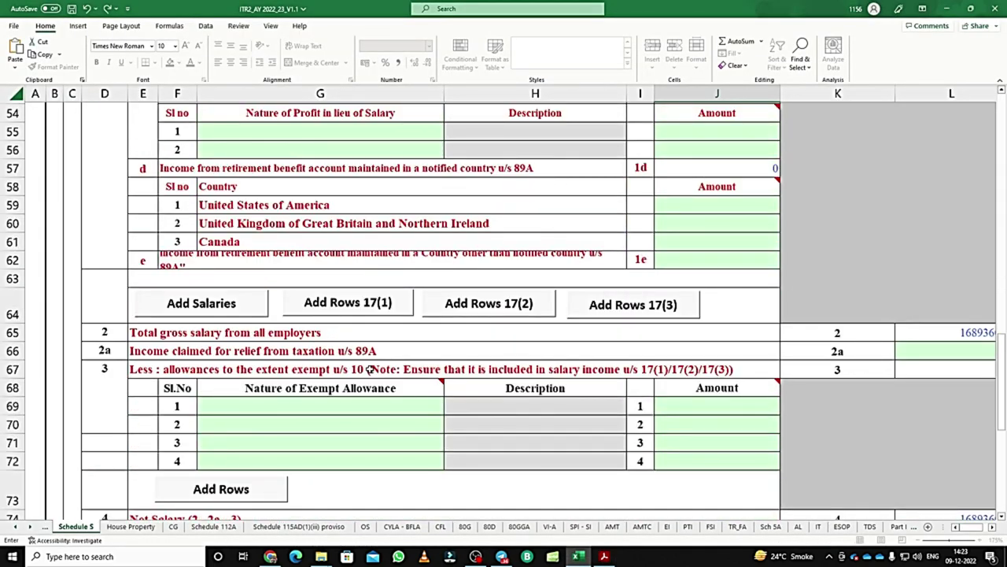
pyautogui.scroll(-5, 370, 369)
pyautogui.scroll(2, 370, 368)
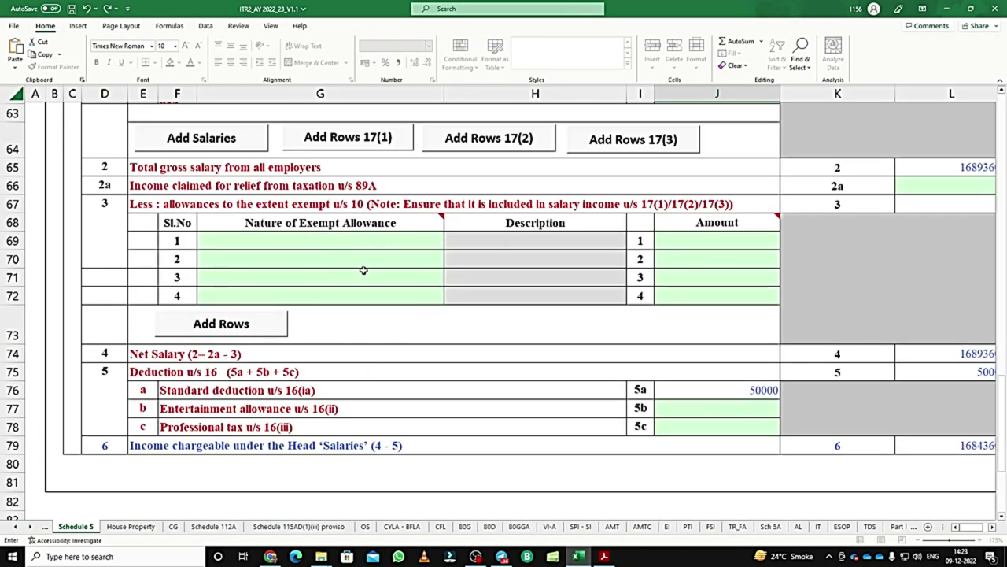
pyautogui.hotkey('alt', 'Tab')
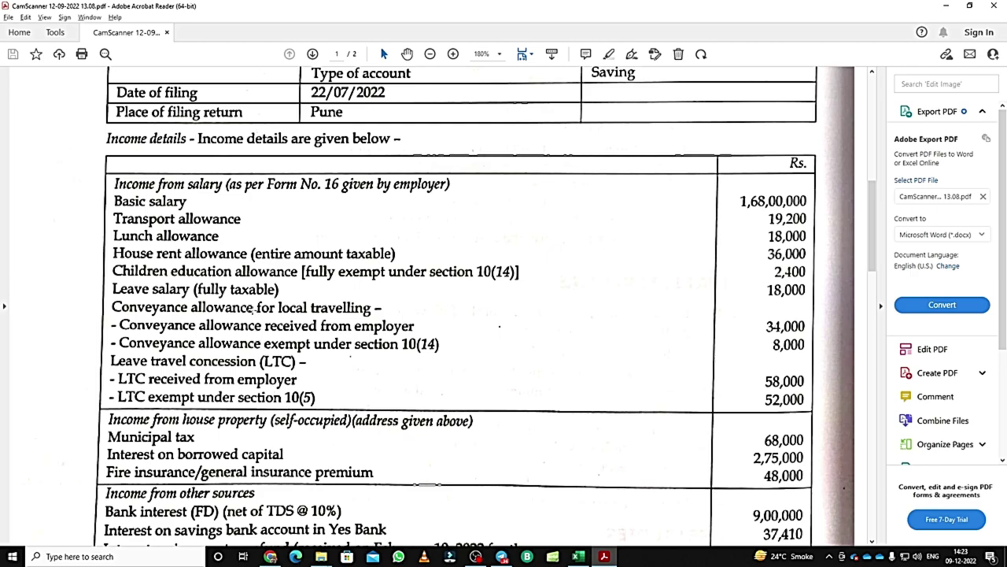
pyautogui.hotkey('alt', 'Tab')
pyautogui.scroll(5, 303, 370)
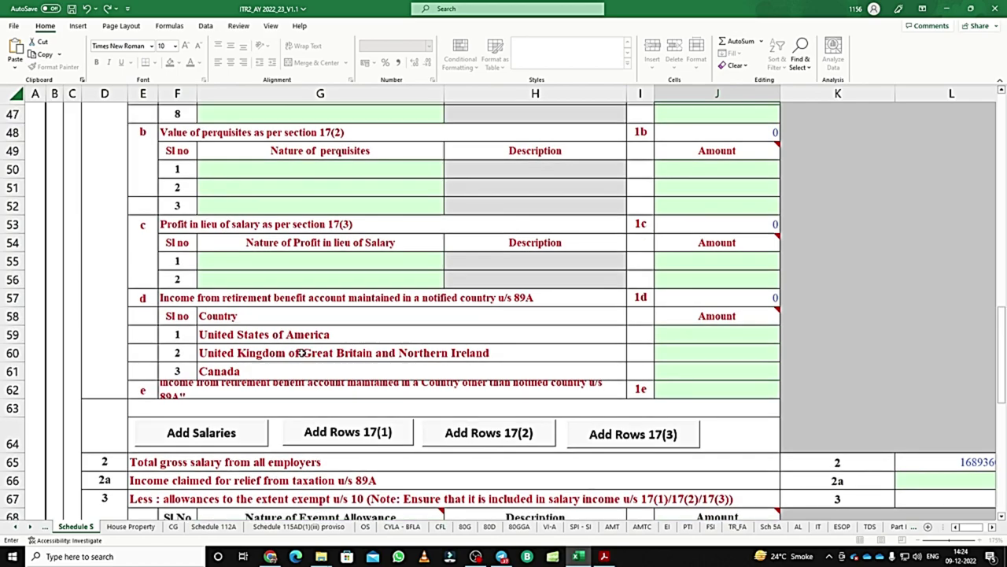
pyautogui.scroll(7, 301, 352)
pyautogui.scroll(4, 301, 352)
pyautogui.scroll(3, 299, 346)
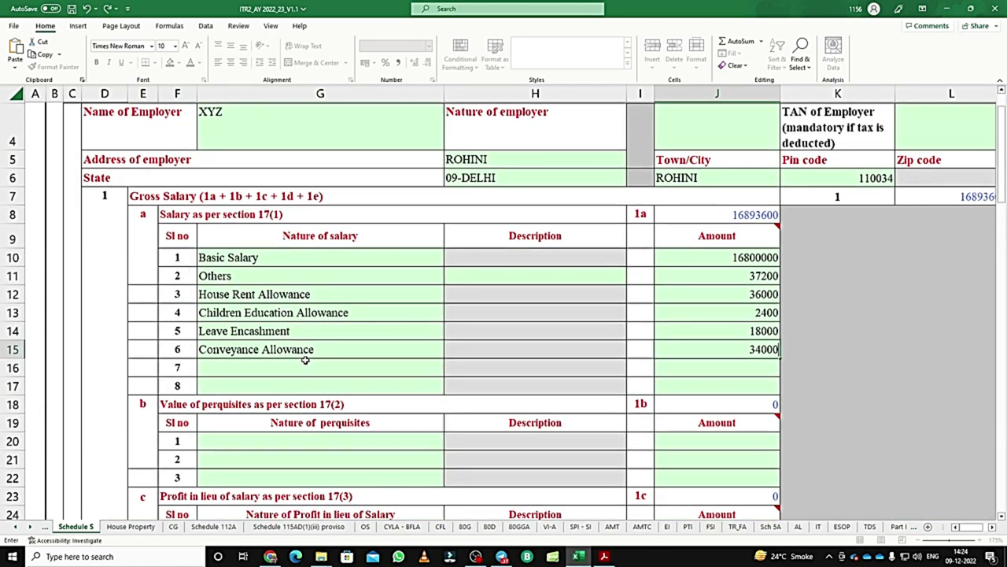
pyautogui.hotkey('alt', 'Tab')
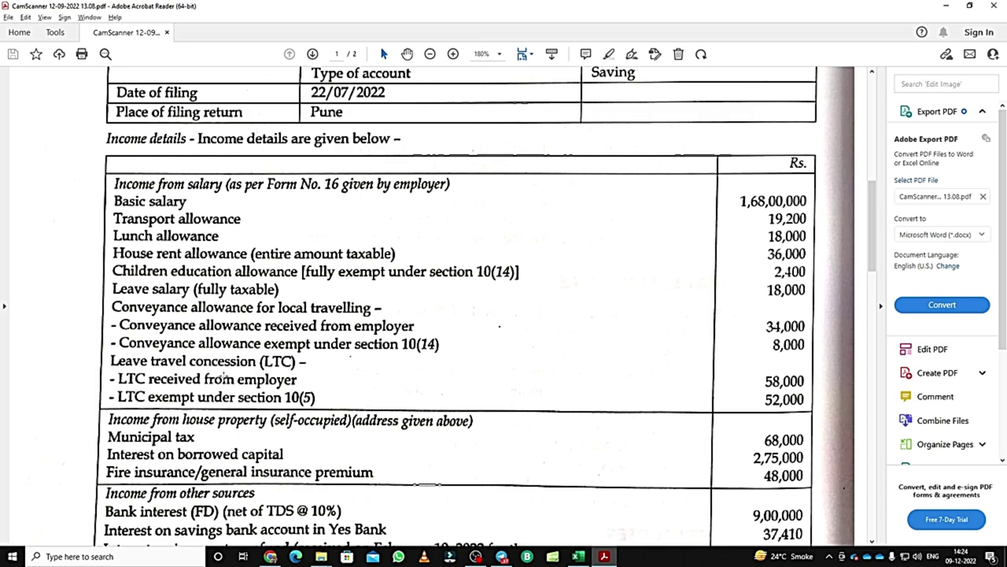
pyautogui.hotkey('alt', 'Tab')
pyautogui.scroll(-2, 246, 388)
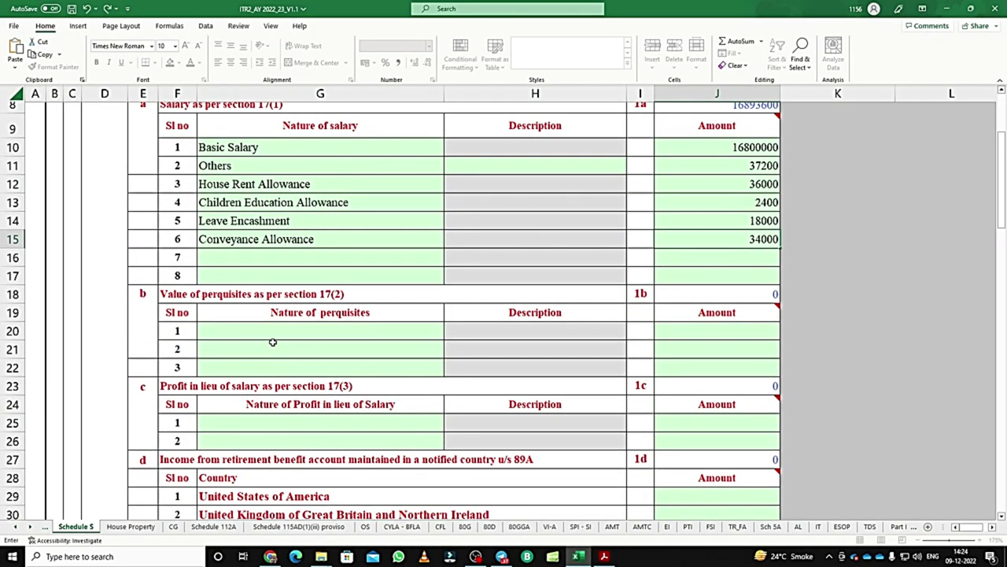
# Confirm the 34000 conveyance amount and choose Free or concessional travel as perquisite 1.
pyautogui.click(272, 338)
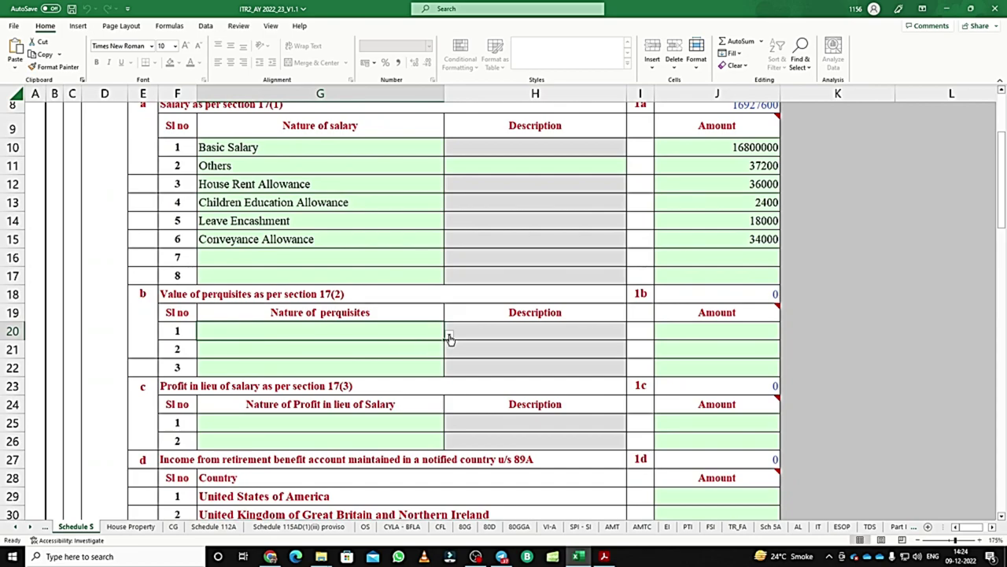
pyautogui.click(449, 337)
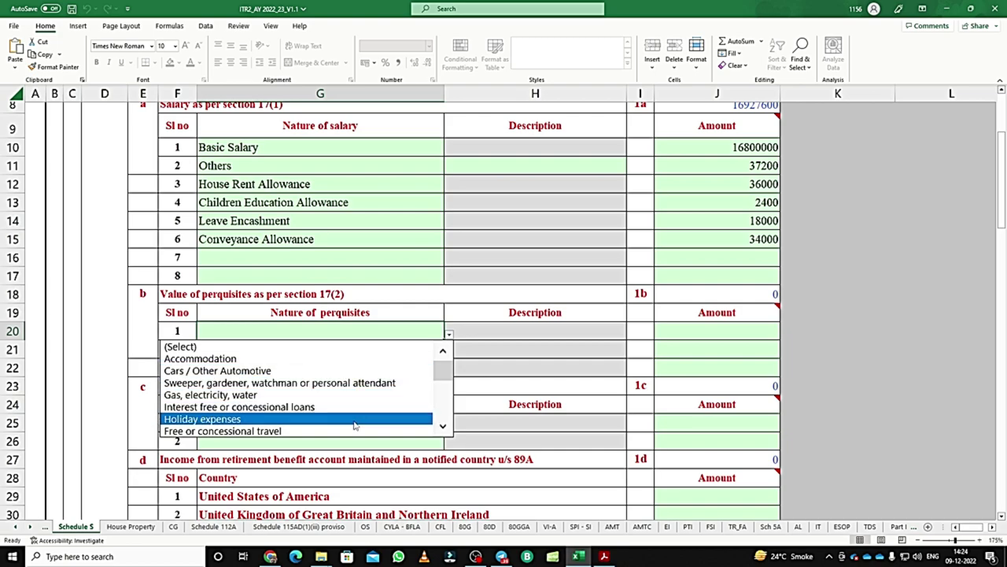
pyautogui.moveTo(443, 373)
pyautogui.mouseDown()
pyautogui.moveTo(443, 409)
pyautogui.moveTo(445, 377)
pyautogui.mouseUp()
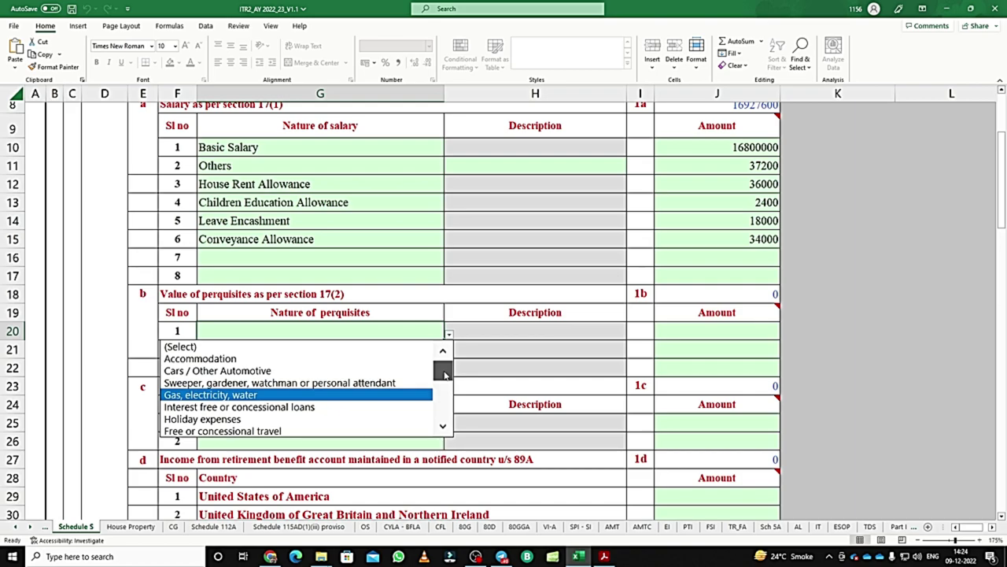
pyautogui.click(234, 431)
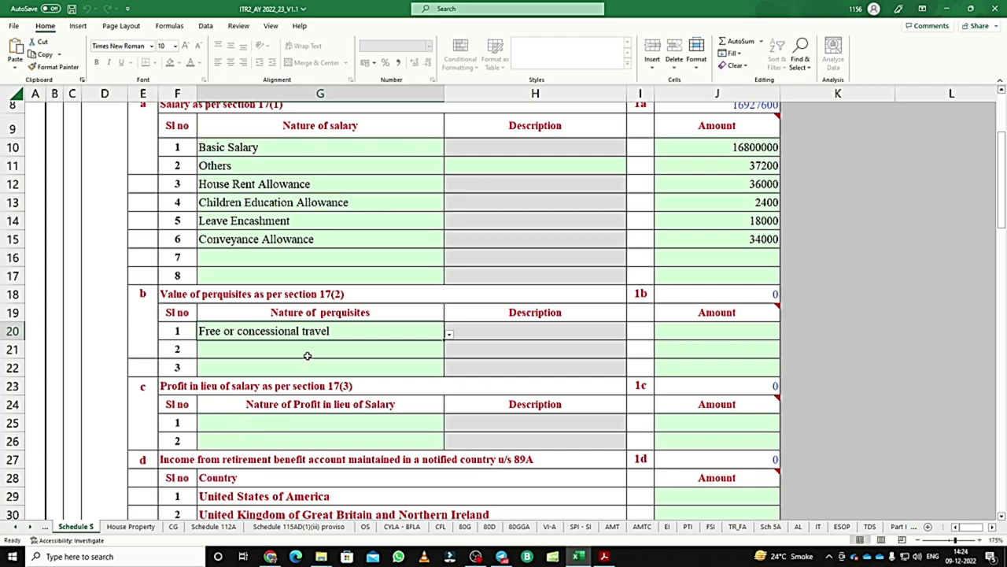
pyautogui.click(449, 335)
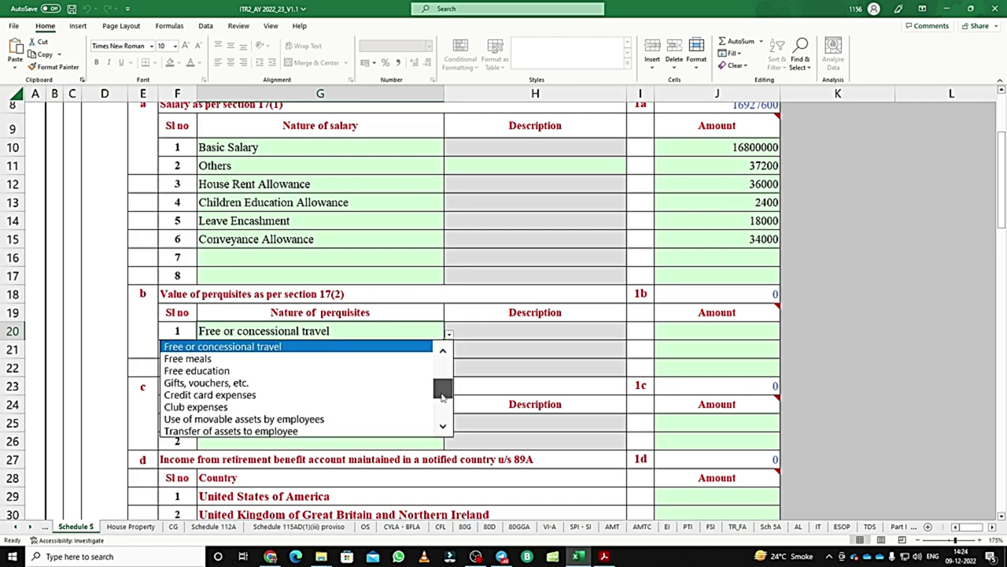
pyautogui.scroll(-1, 443, 400)
pyautogui.scroll(-1, 443, 401)
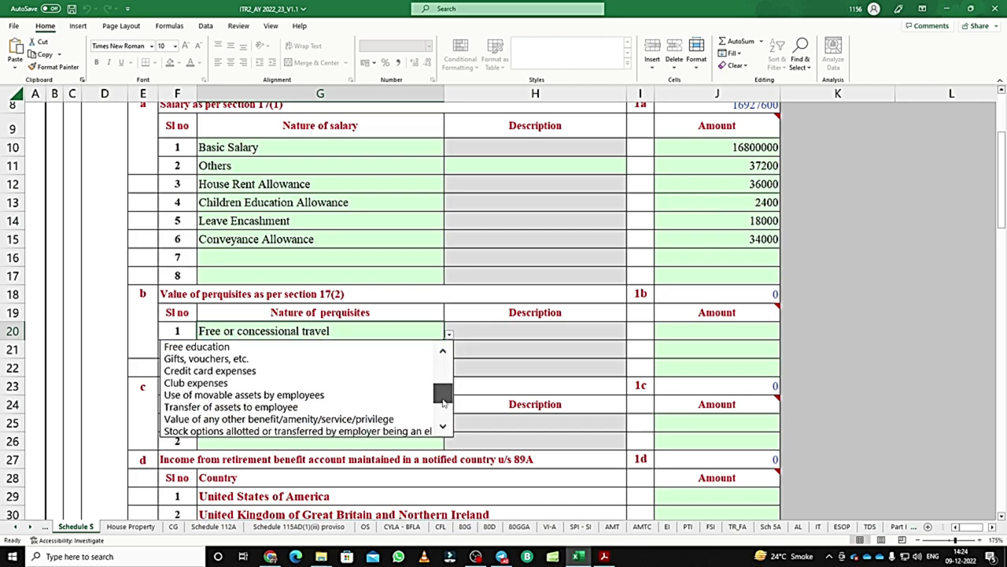
pyautogui.scroll(1, 443, 400)
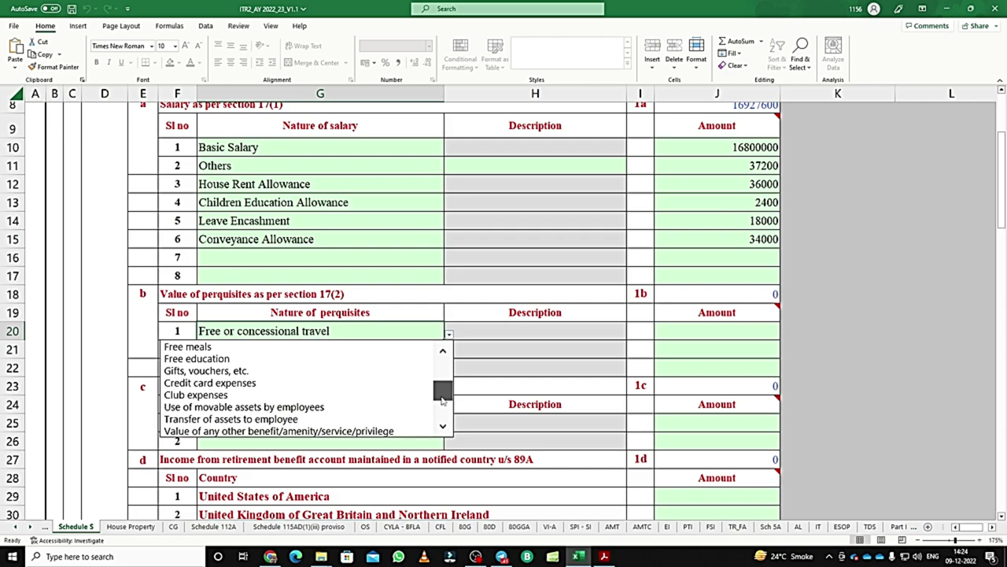
pyautogui.scroll(-1, 443, 401)
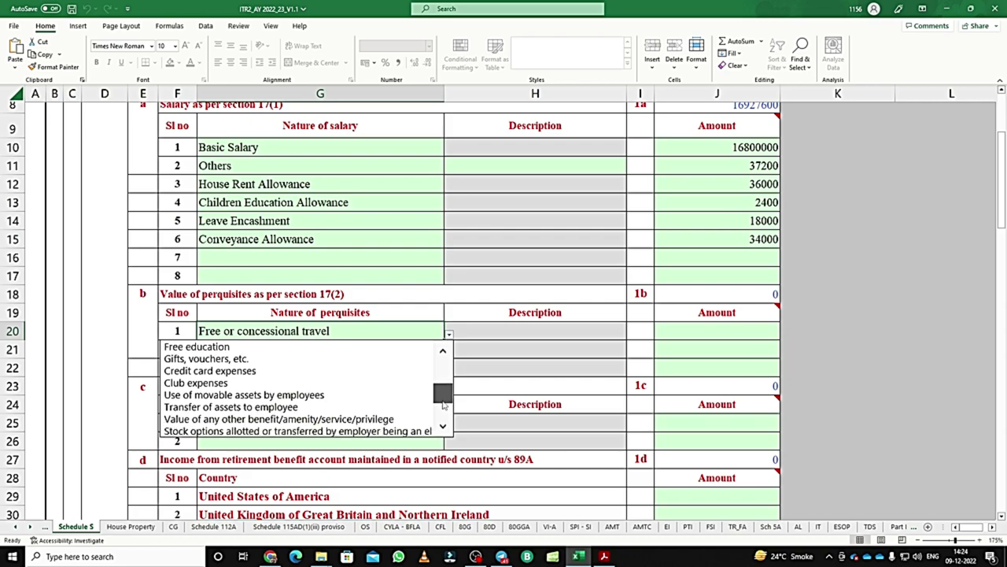
pyautogui.moveTo(443, 404); pyautogui.dragTo(445, 417)
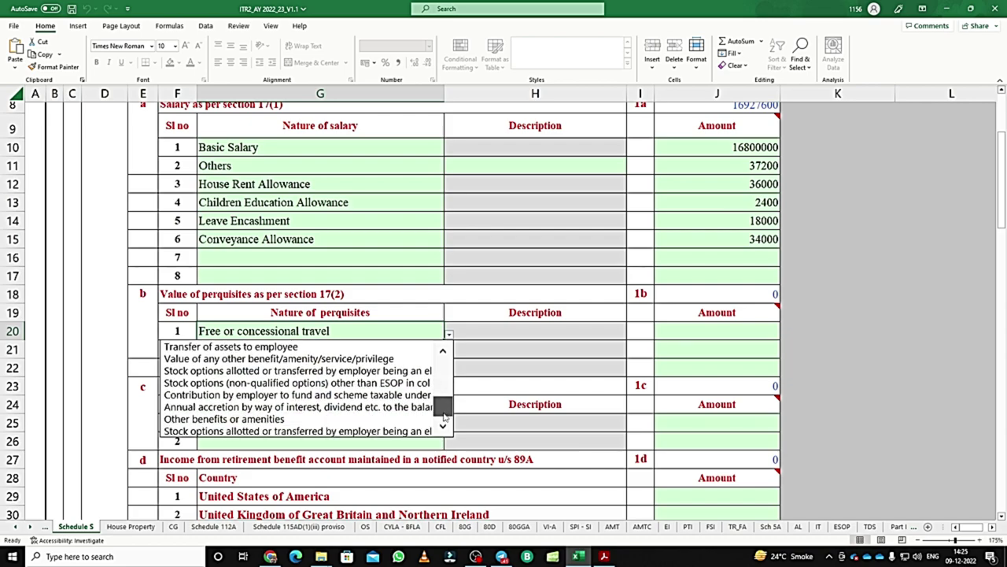
pyautogui.click(512, 337)
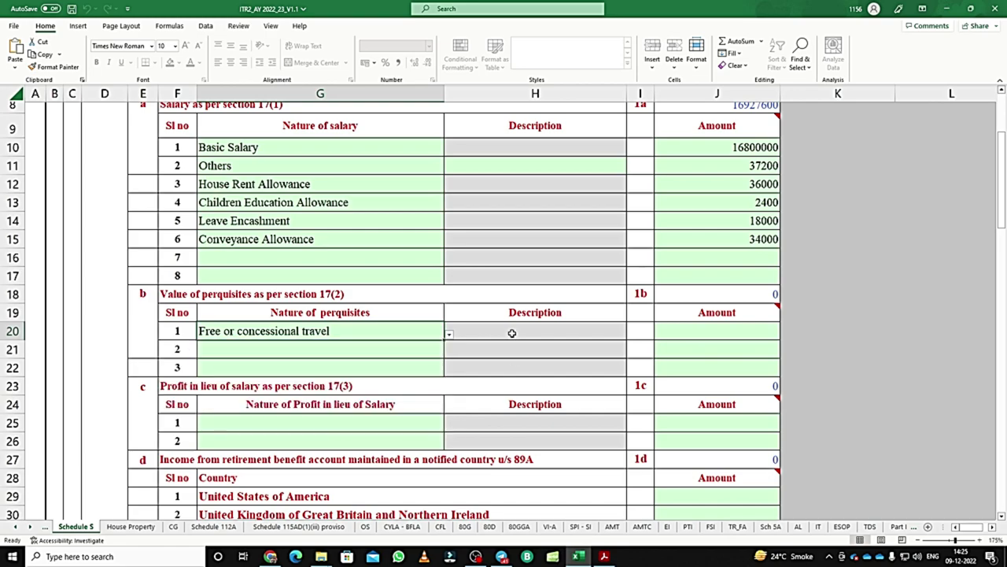
# Enter 58000 as the travel perquisite amount, read from the PDF.
pyautogui.click(692, 336)
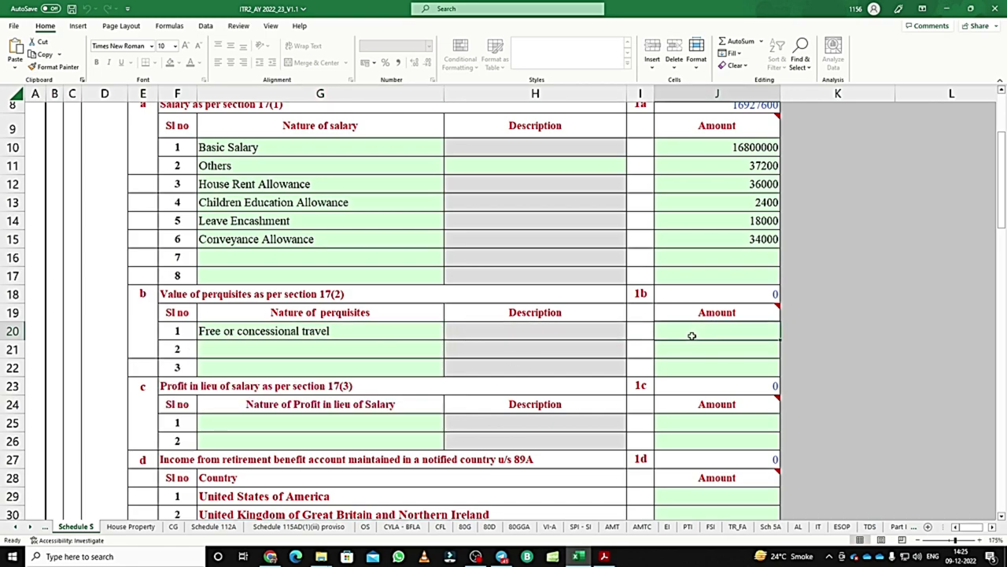
pyautogui.hotkey('alt', 'Tab')
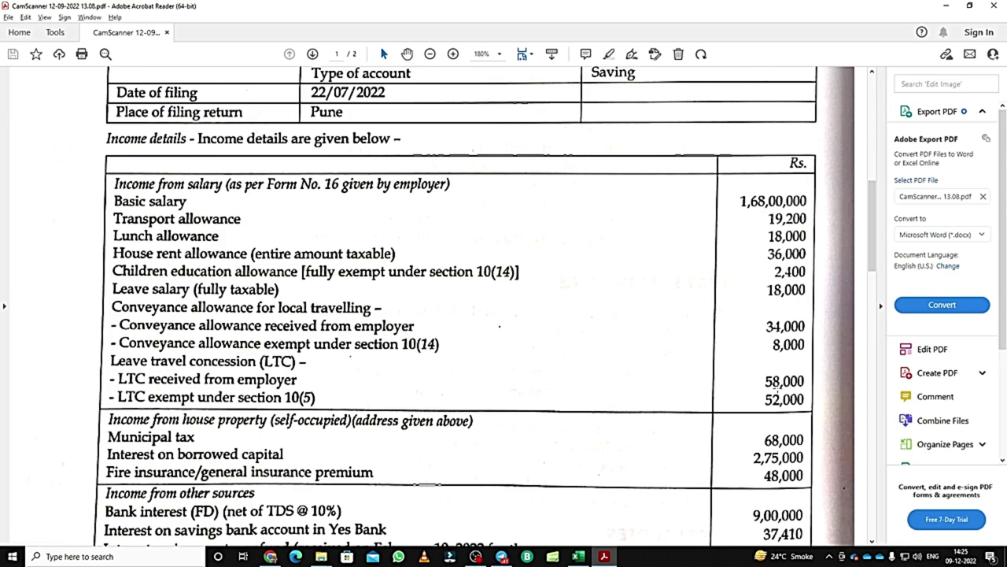
pyautogui.hotkey('alt', 'Tab')
pyautogui.write('58')
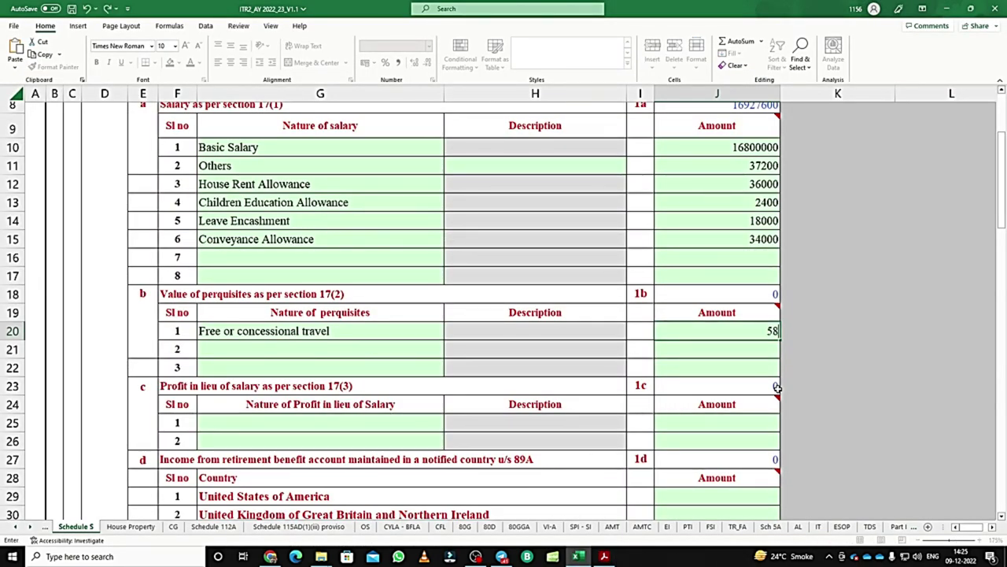
pyautogui.write('0000')
pyautogui.press('BackSpace')
pyautogui.click(860, 387)
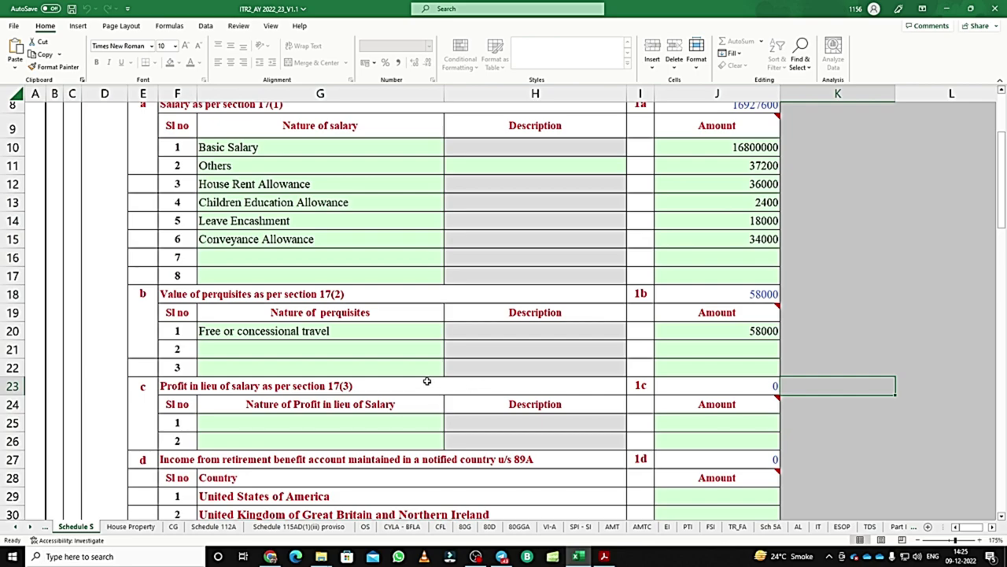
# Scroll down to the section 10 exempt allowances table and select its first row.
pyautogui.scroll(-2, 426, 381)
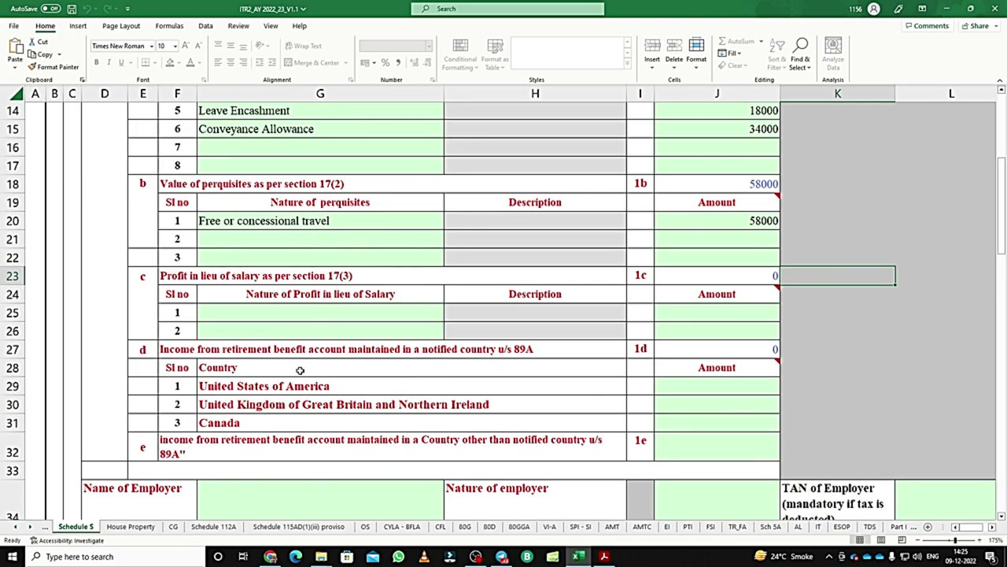
pyautogui.scroll(-3, 299, 371)
pyautogui.scroll(-1, 299, 371)
pyautogui.scroll(-2, 299, 371)
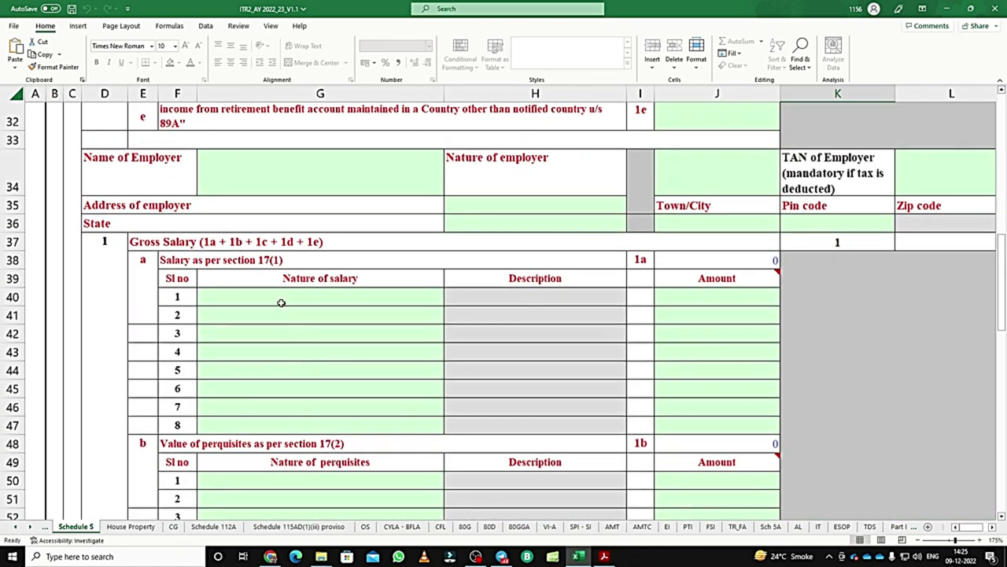
pyautogui.scroll(6, 230, 270)
pyautogui.scroll(5, 230, 270)
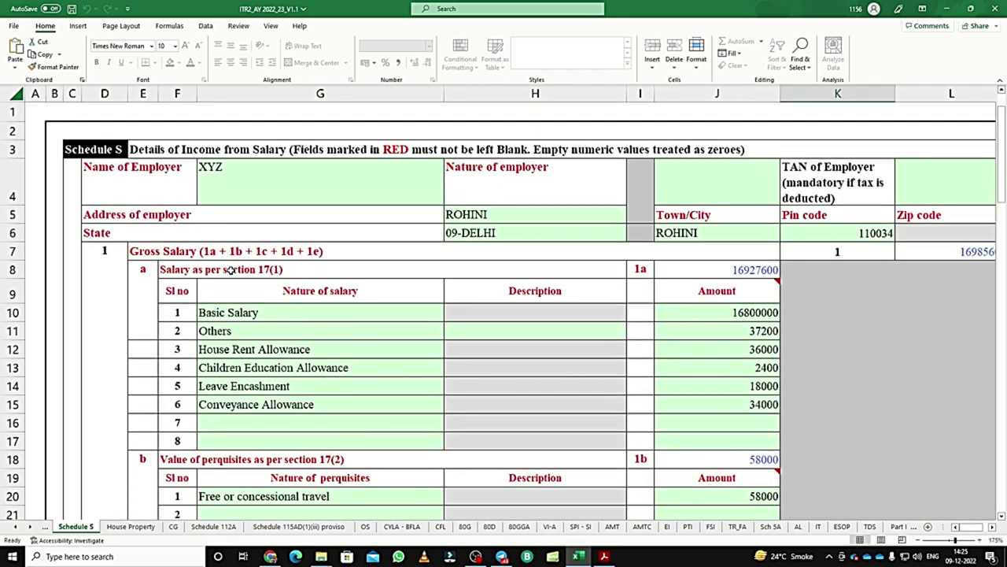
pyautogui.scroll(-3, 231, 270)
pyautogui.scroll(-2, 230, 270)
pyautogui.scroll(-2, 231, 270)
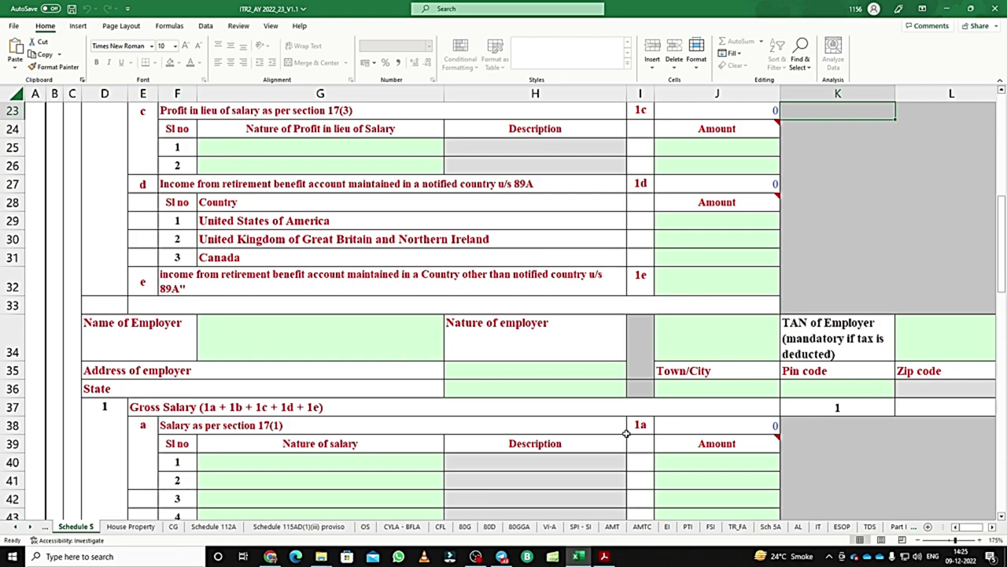
pyautogui.scroll(-4, 494, 417)
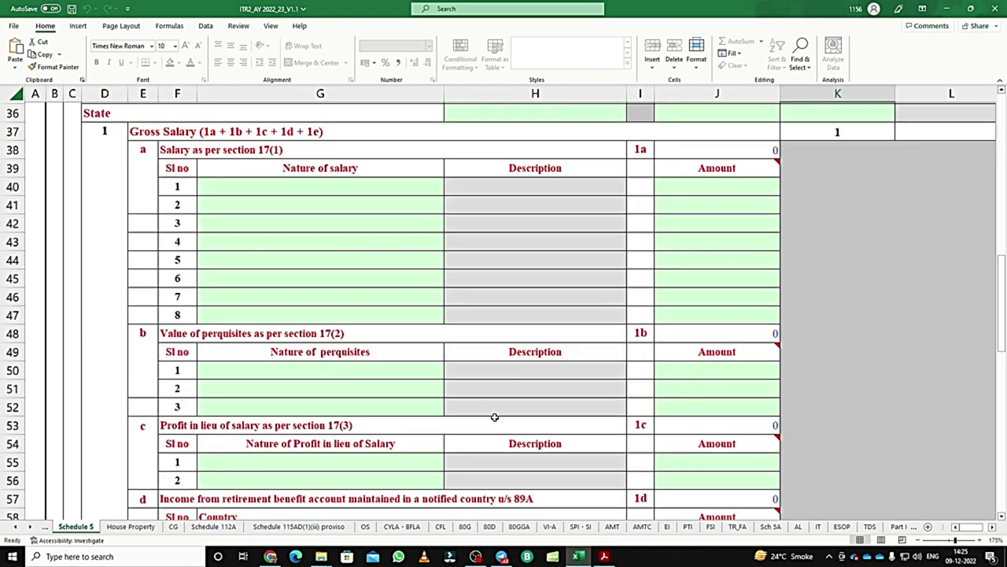
pyautogui.scroll(-5, 494, 417)
pyautogui.scroll(-1, 495, 417)
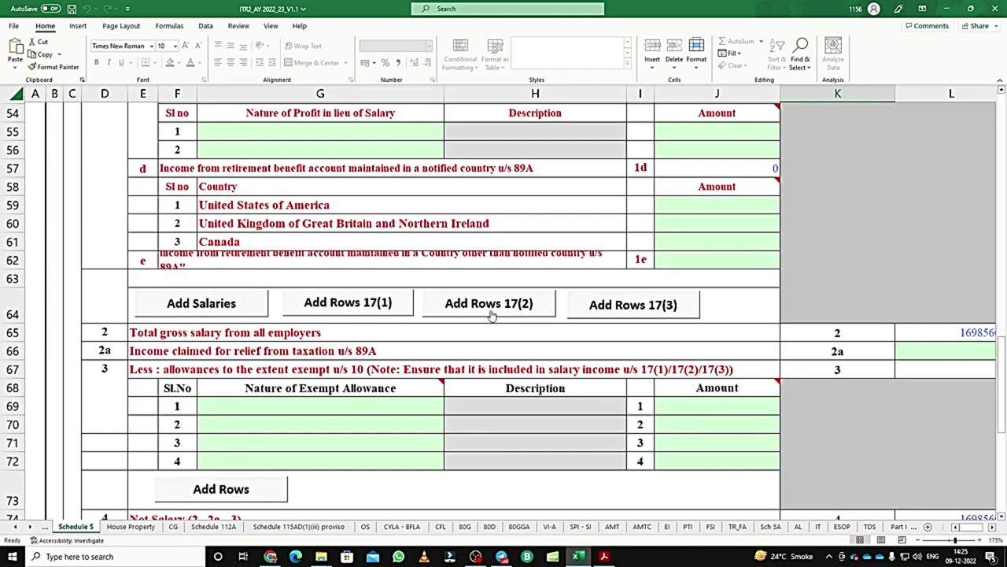
pyautogui.click(228, 409)
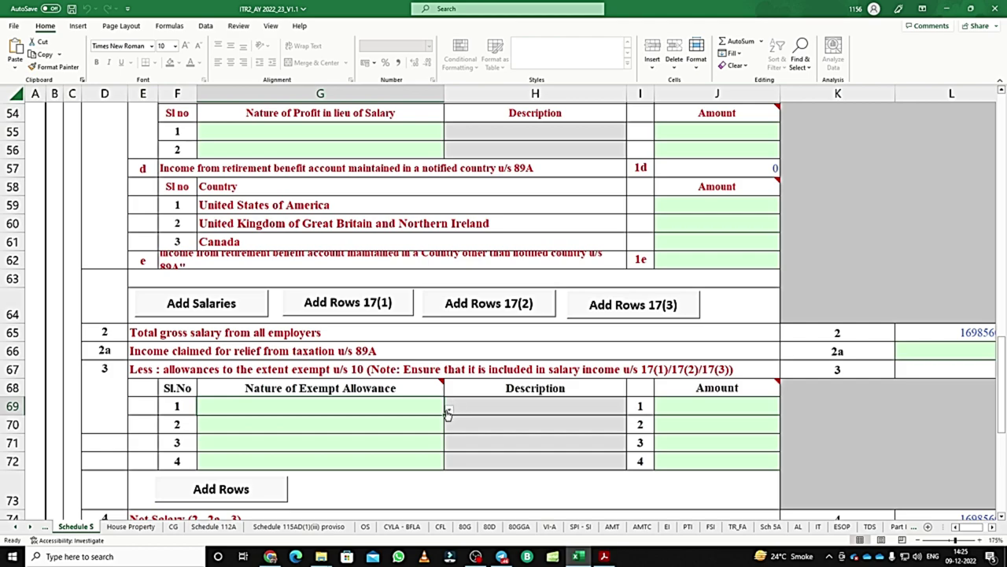
# Check the exempt allowance amounts in the income details PDF and return to the workbook.
pyautogui.hotkey('alt', 'Tab')
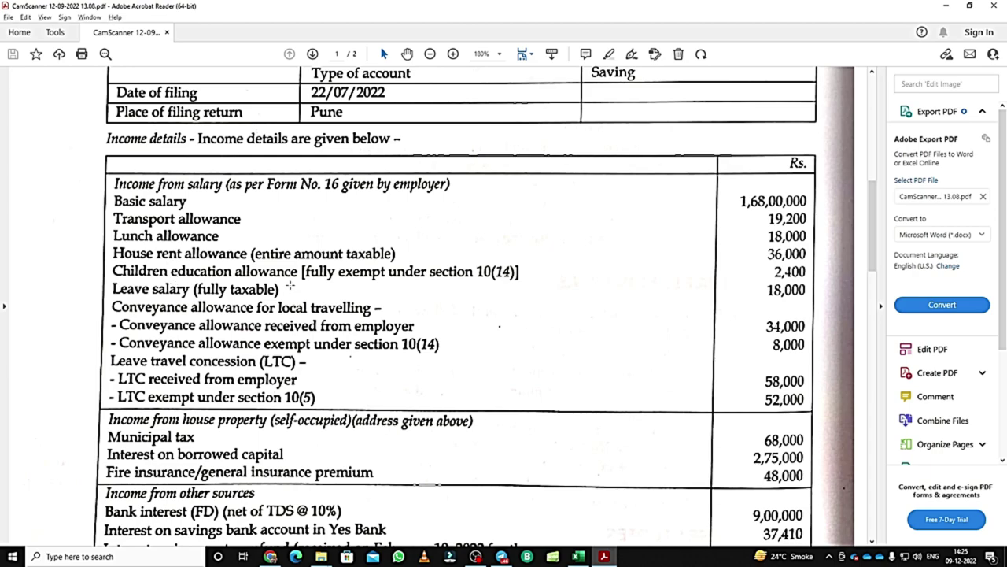
pyautogui.hotkey('alt', 'Tab')
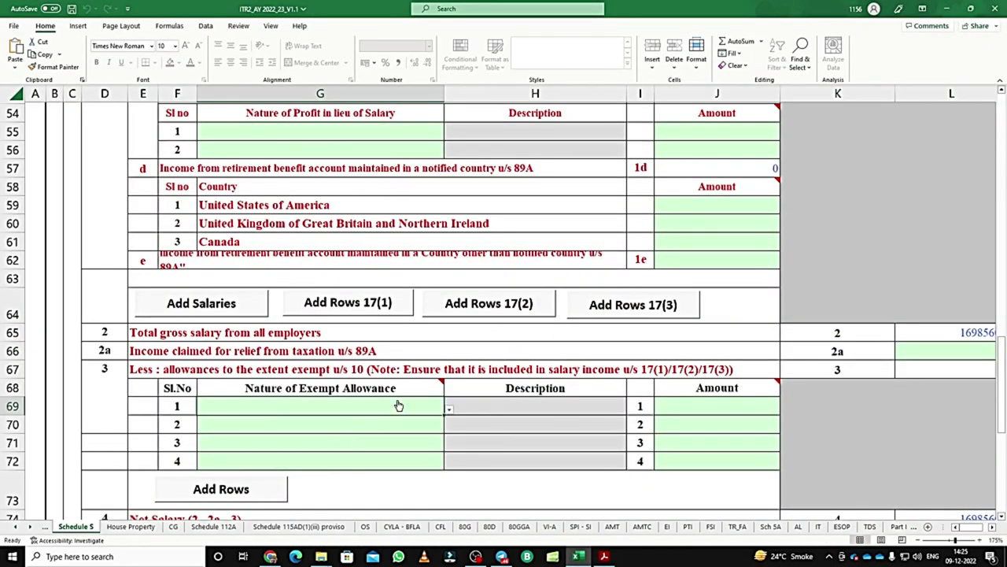
pyautogui.hotkey('alt', 'Tab')
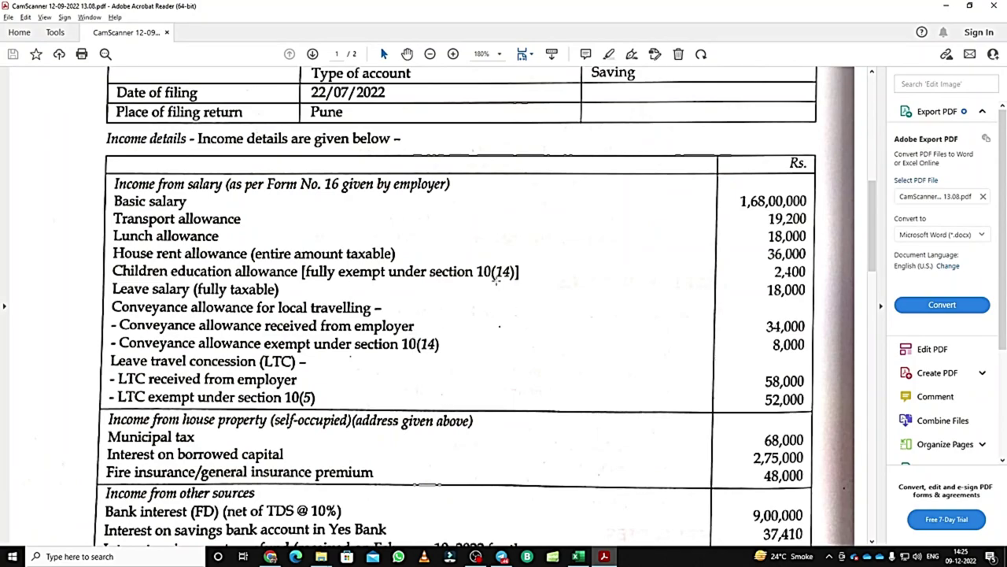
pyautogui.hotkey('alt', 'Tab')
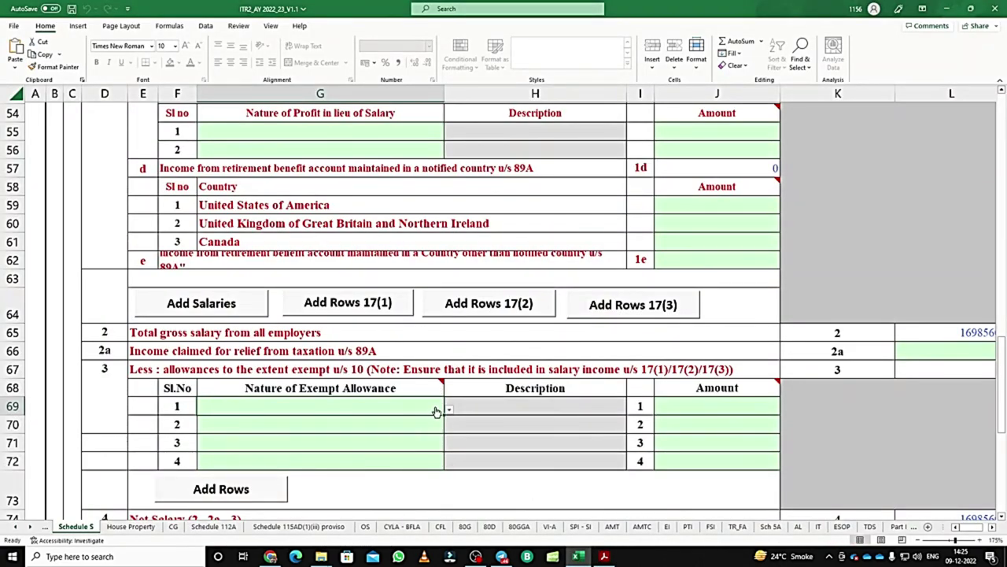
# Choose Sec 10(14)(i) Rule 2BB as the first exempt allowance type.
pyautogui.click(448, 409)
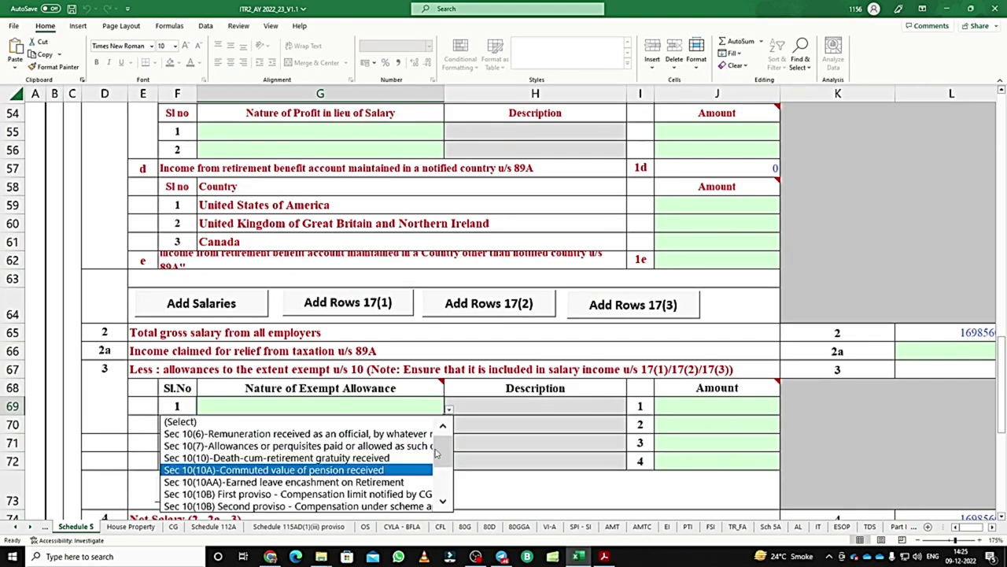
pyautogui.moveTo(444, 452); pyautogui.dragTo(445, 482)
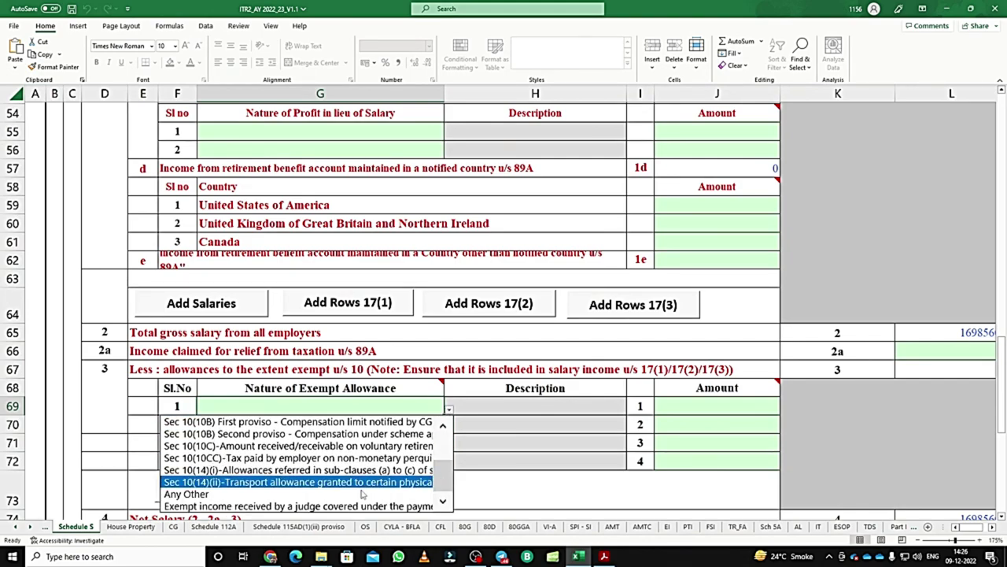
pyautogui.click(295, 467)
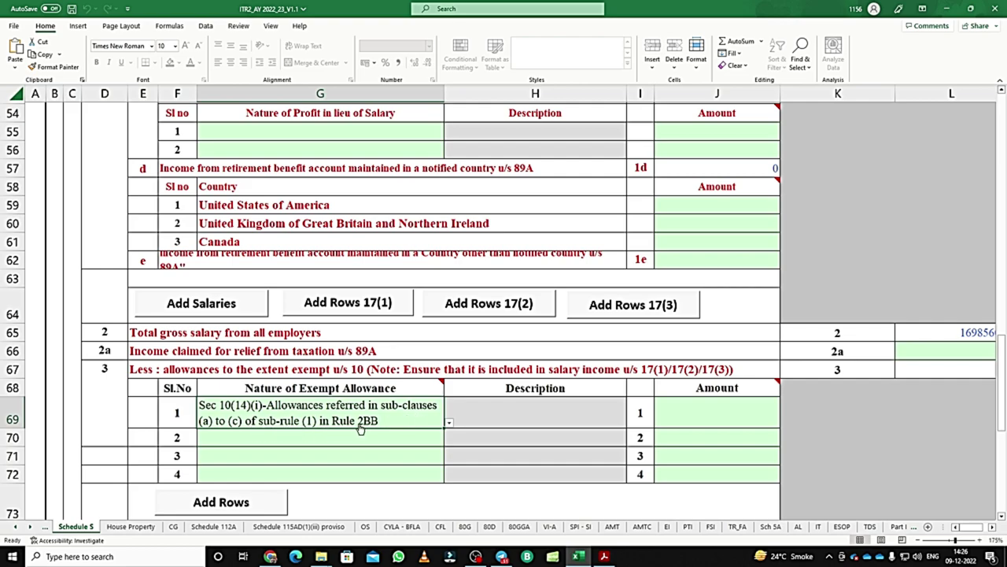
pyautogui.click(449, 423)
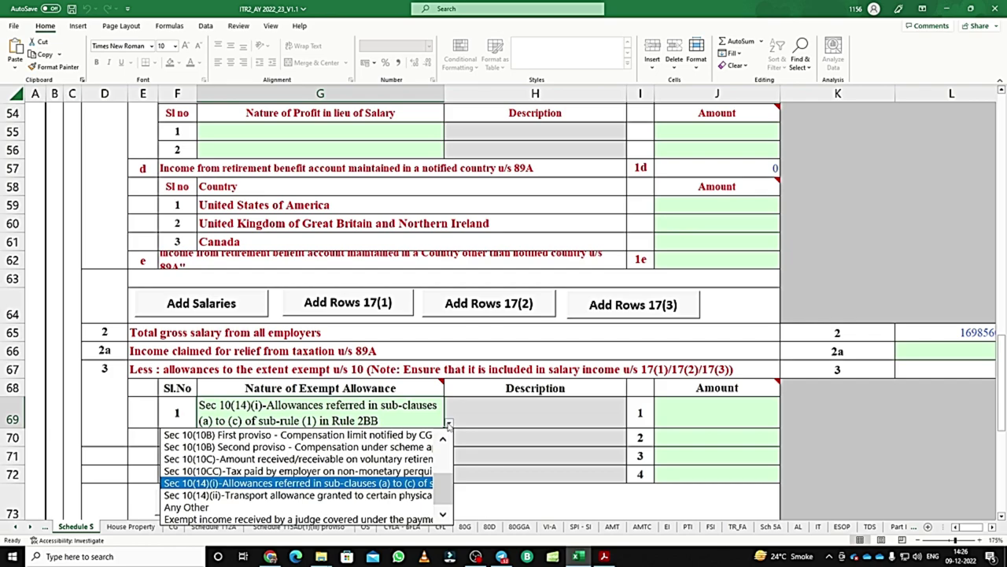
pyautogui.click(449, 424)
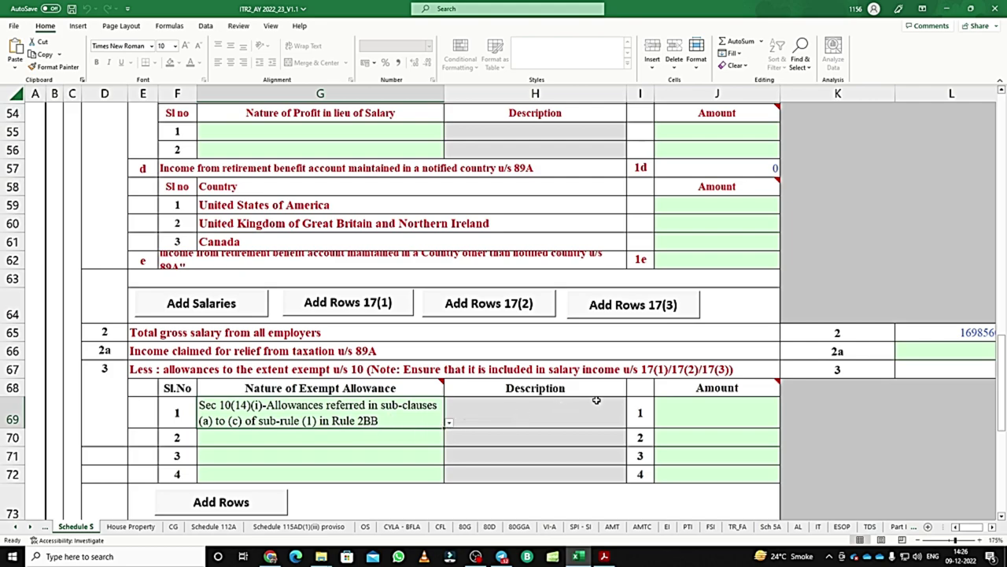
# Enter 2400 as its amount in J69, then check the income details PDF.
pyautogui.click(668, 410)
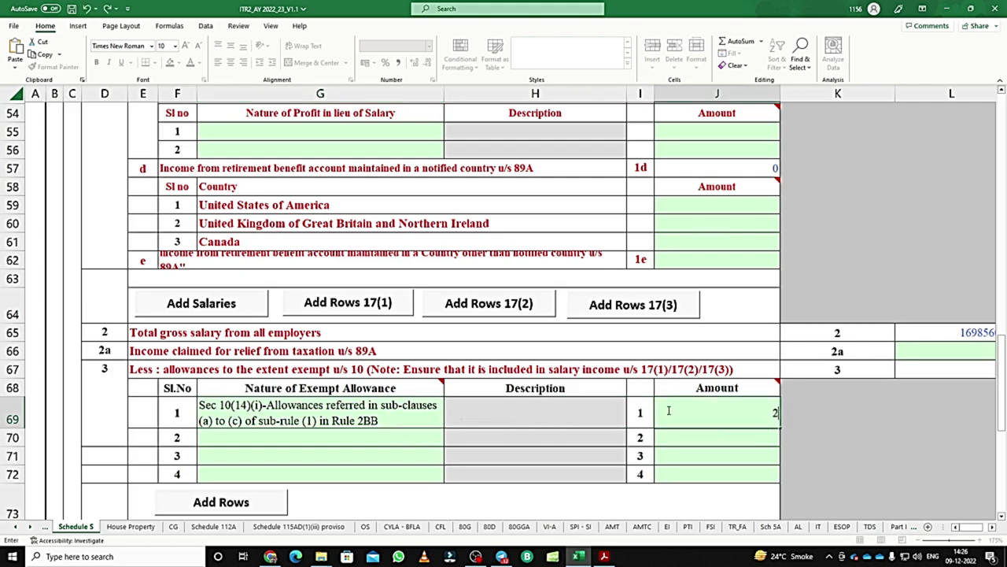
pyautogui.write('24000')
pyautogui.press('BackSpace')
pyautogui.click(721, 258)
pyautogui.scroll(3, 725, 257)
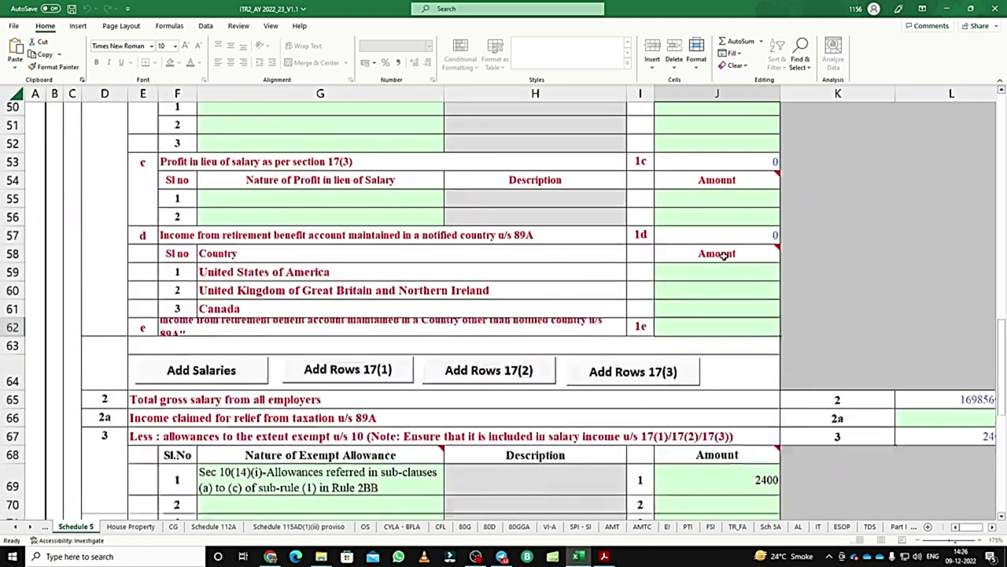
pyautogui.scroll(4, 724, 256)
pyautogui.hotkey('alt', 'Tab')
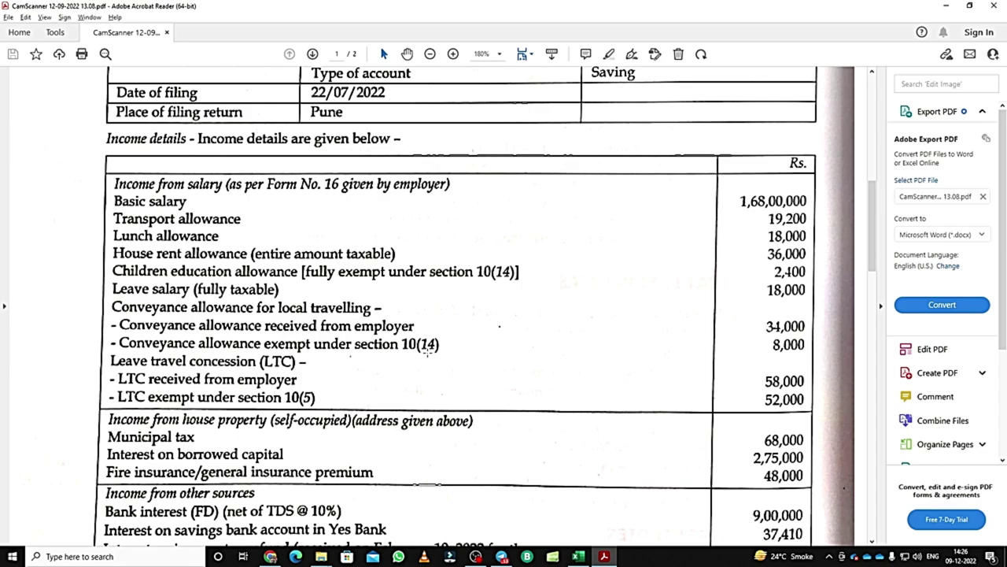
pyautogui.hotkey('alt', 'Tab')
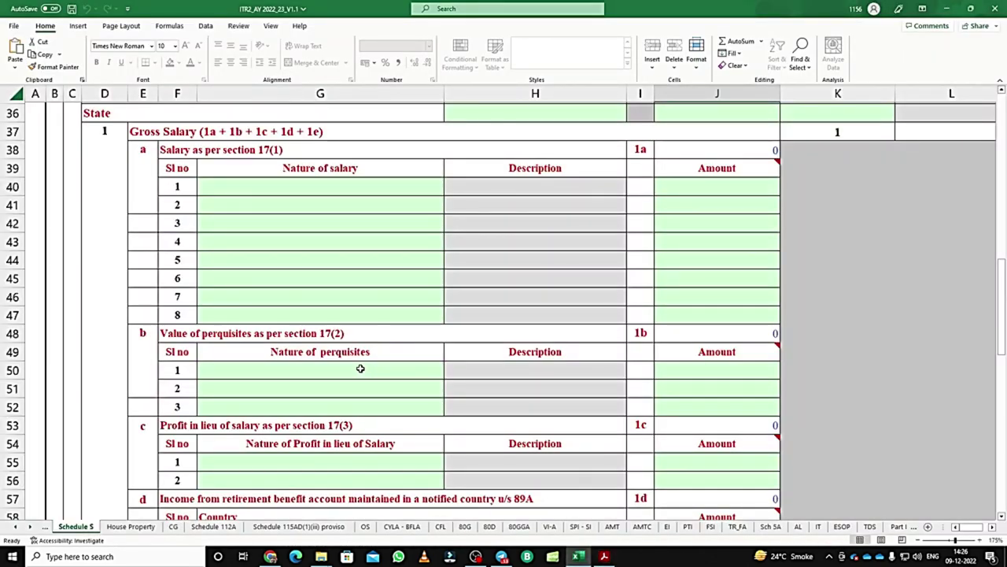
# Set the second exempt allowance in G70 to Sec 10(14)(ii) transport allowance.
pyautogui.scroll(-5, 346, 353)
pyautogui.scroll(-4, 343, 351)
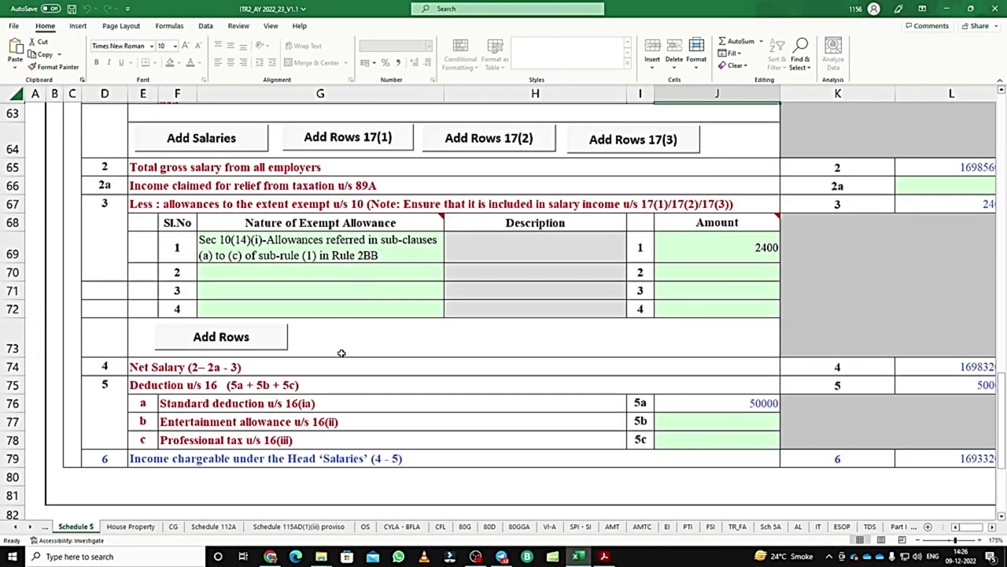
pyautogui.click(362, 272)
pyautogui.click(447, 277)
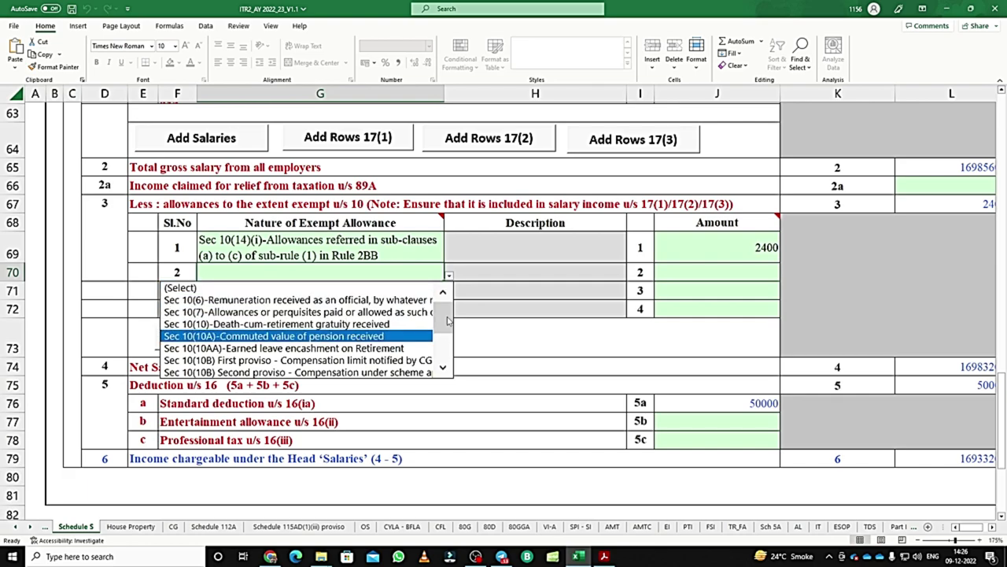
pyautogui.moveTo(446, 319); pyautogui.dragTo(447, 341)
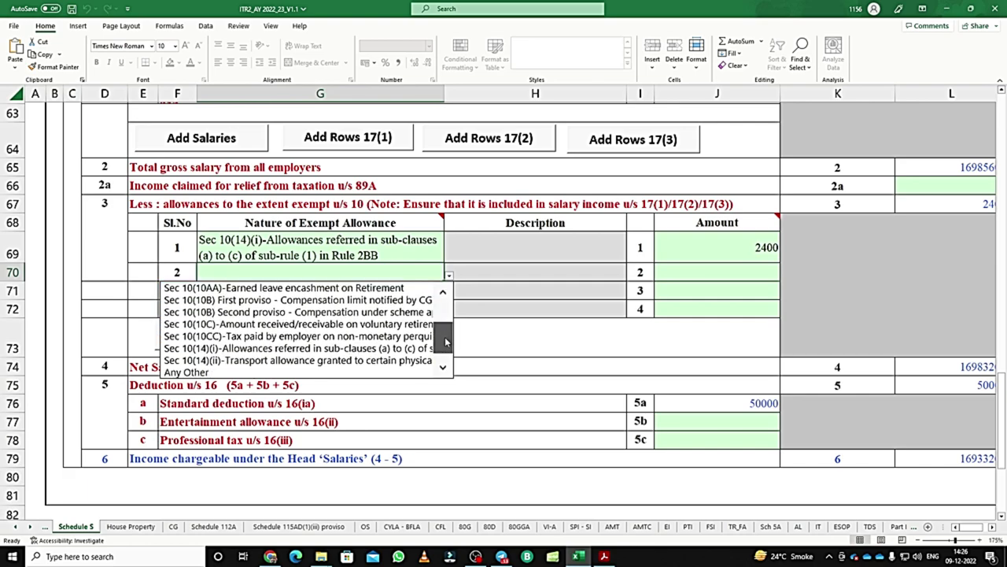
pyautogui.click(389, 359)
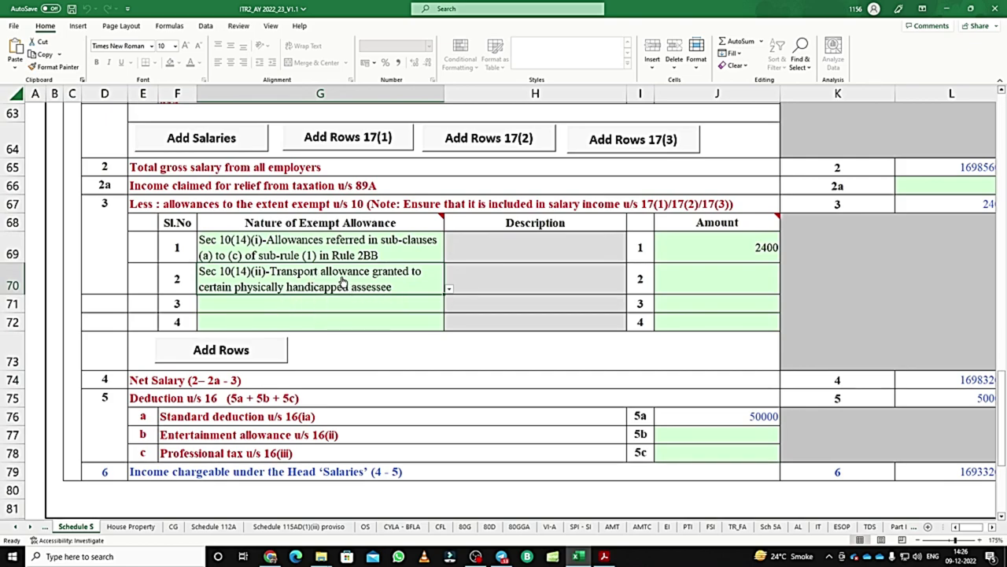
# Enter 8000 in J70 after checking the exempt amount in the PDF.
pyautogui.click(673, 288)
pyautogui.hotkey('alt', 'Tab')
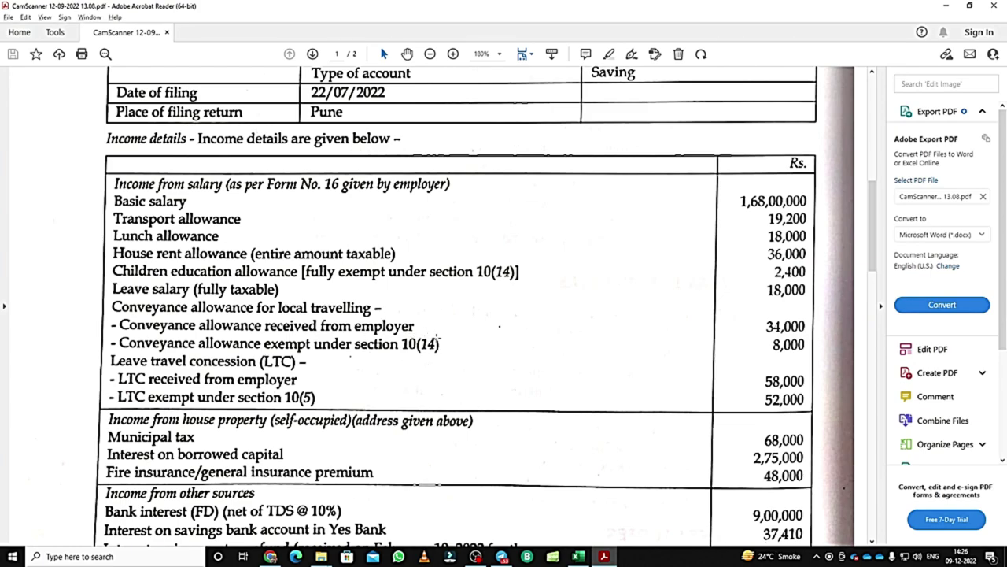
pyautogui.hotkey('alt', 'Tab')
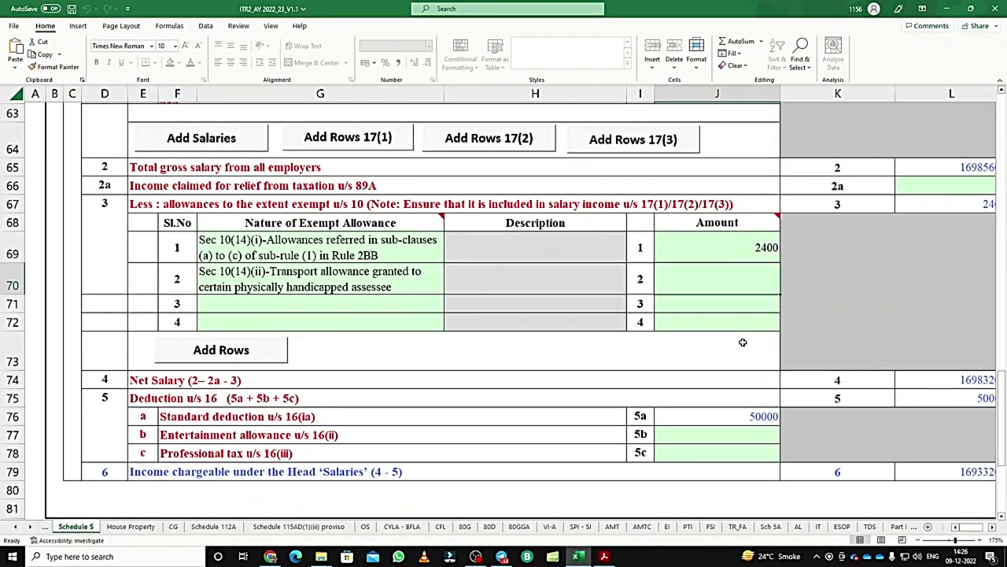
pyautogui.write('8000')
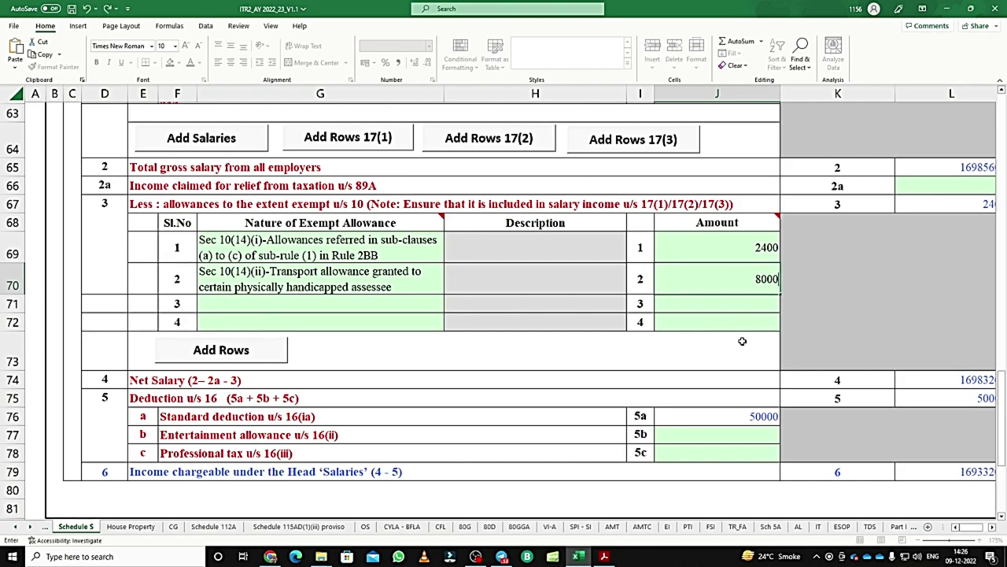
pyautogui.hotkey('alt', 'Tab')
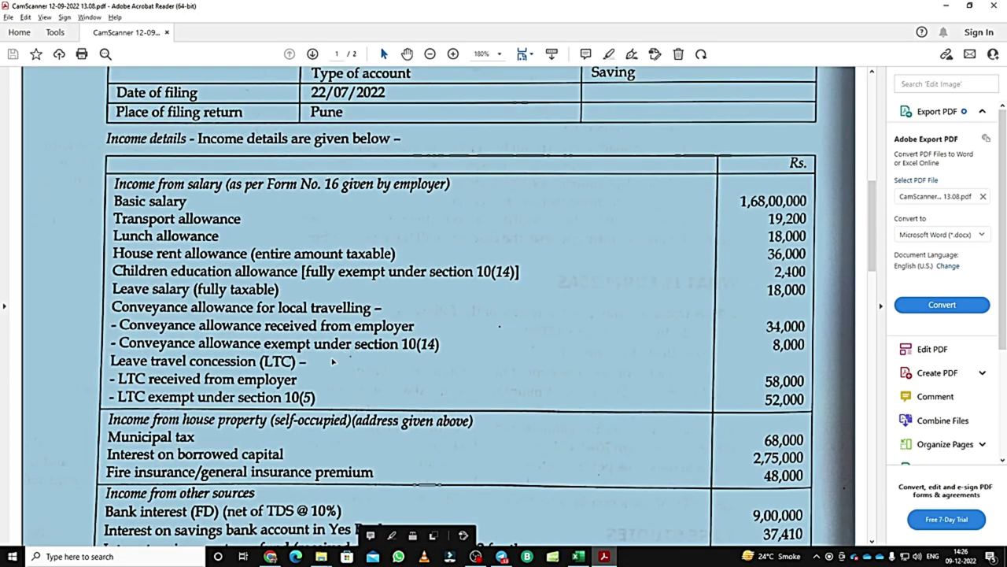
# Scroll down the income details PDF, then return to the ITR workbook.
pyautogui.scroll(-1, 315, 368)
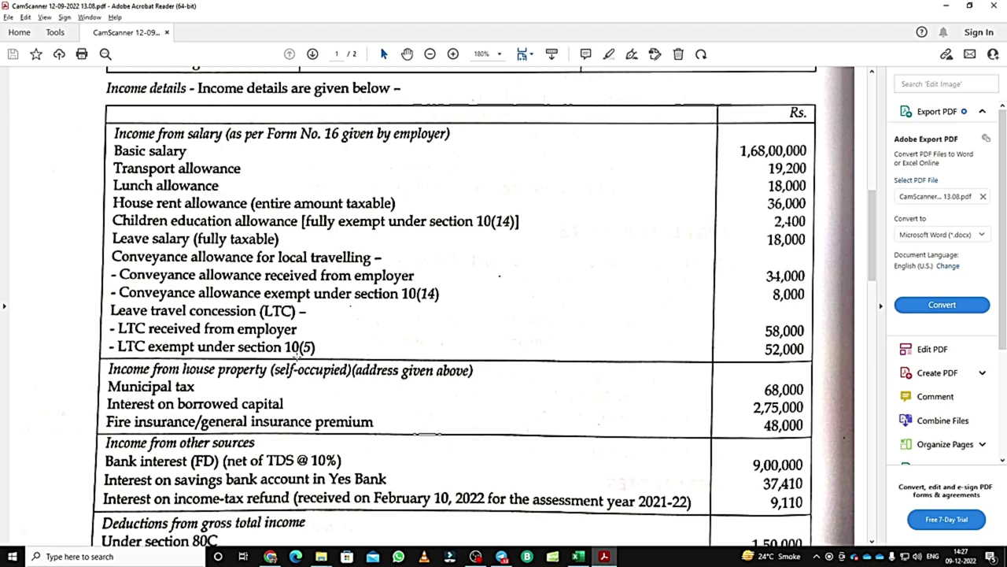
pyautogui.hotkey('alt', 'Tab')
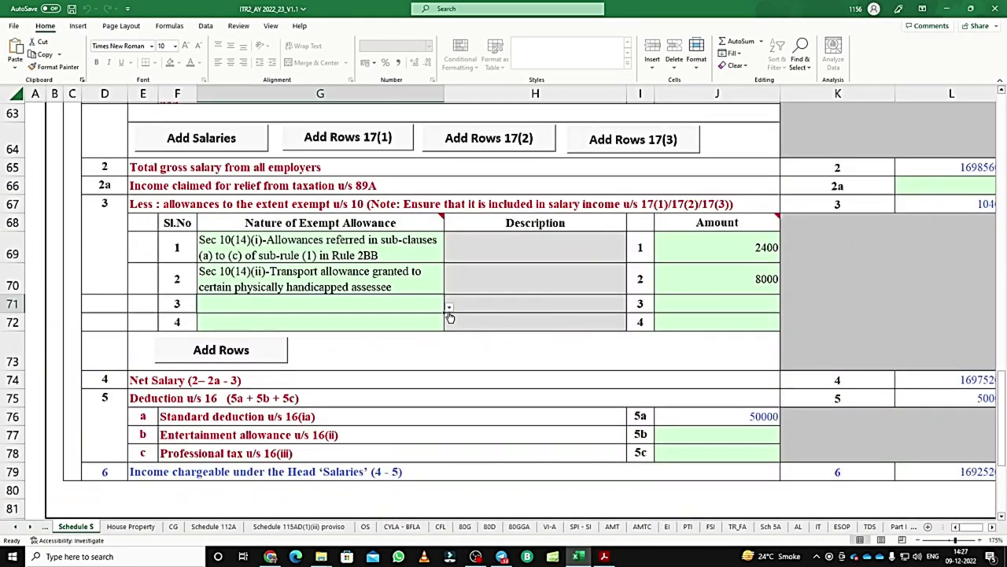
# Set the third exempt allowance type to Any Other after browsing the dropdown options.
pyautogui.click(449, 307)
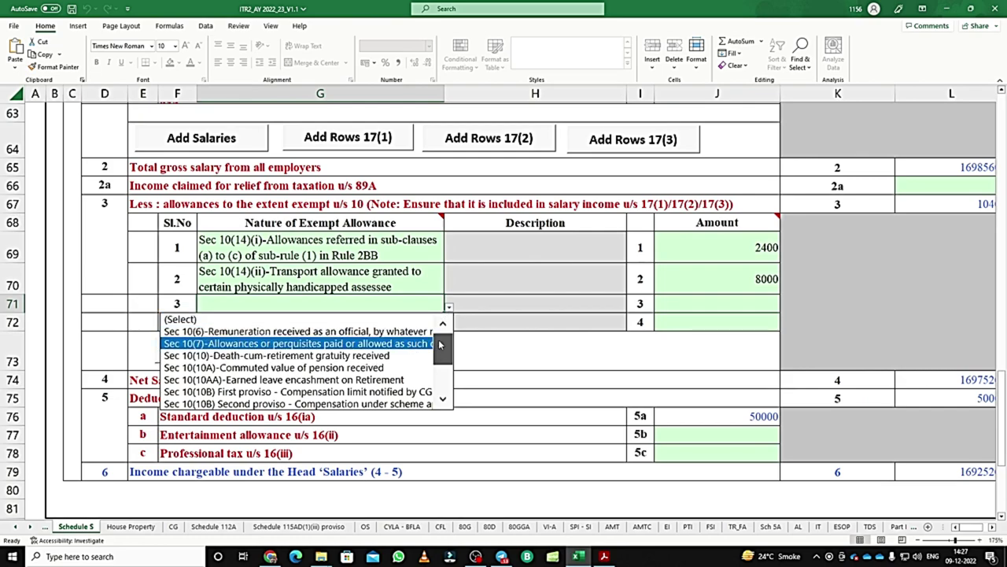
pyautogui.moveTo(441, 350); pyautogui.dragTo(443, 381)
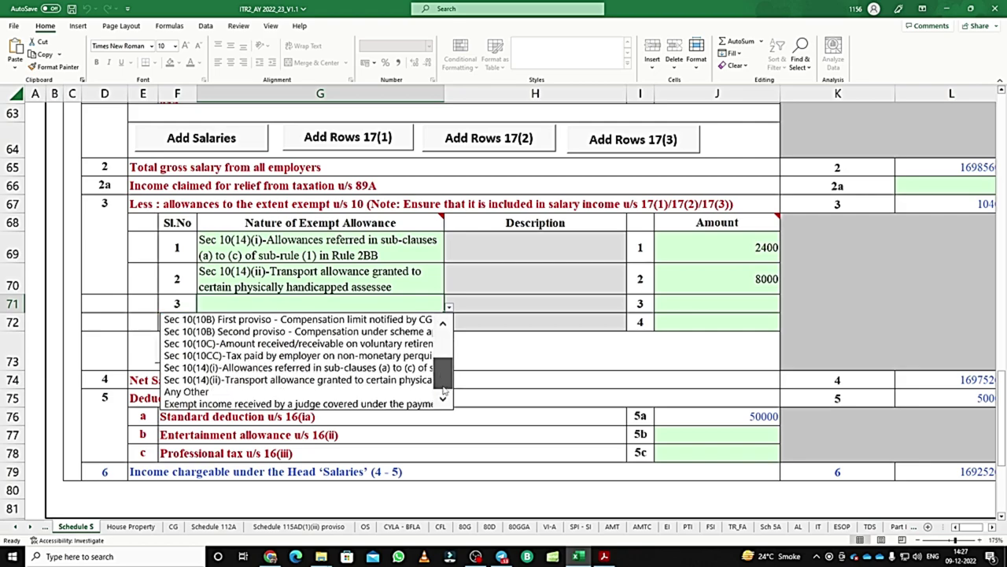
pyautogui.moveTo(443, 390); pyautogui.dragTo(439, 343)
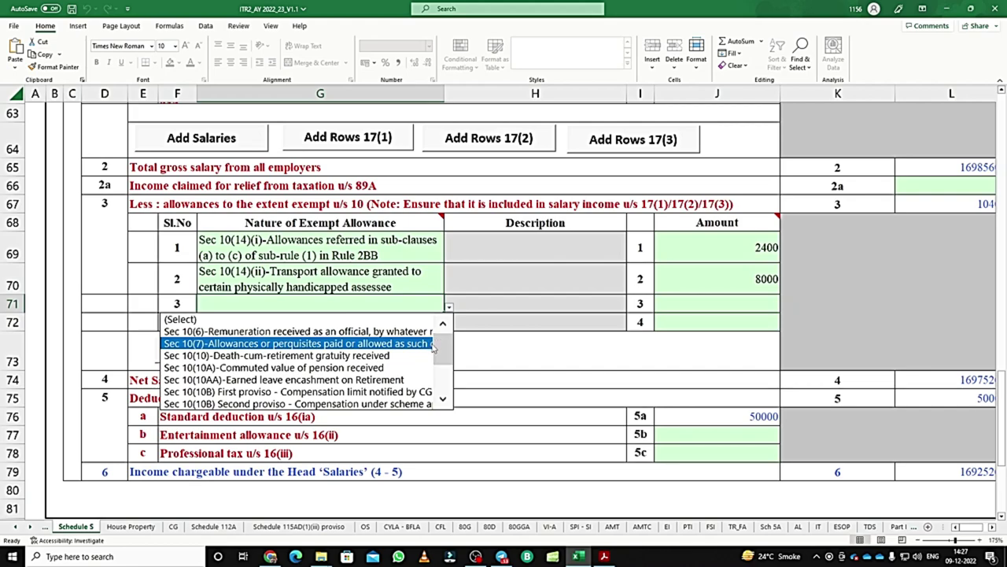
pyautogui.click(442, 351)
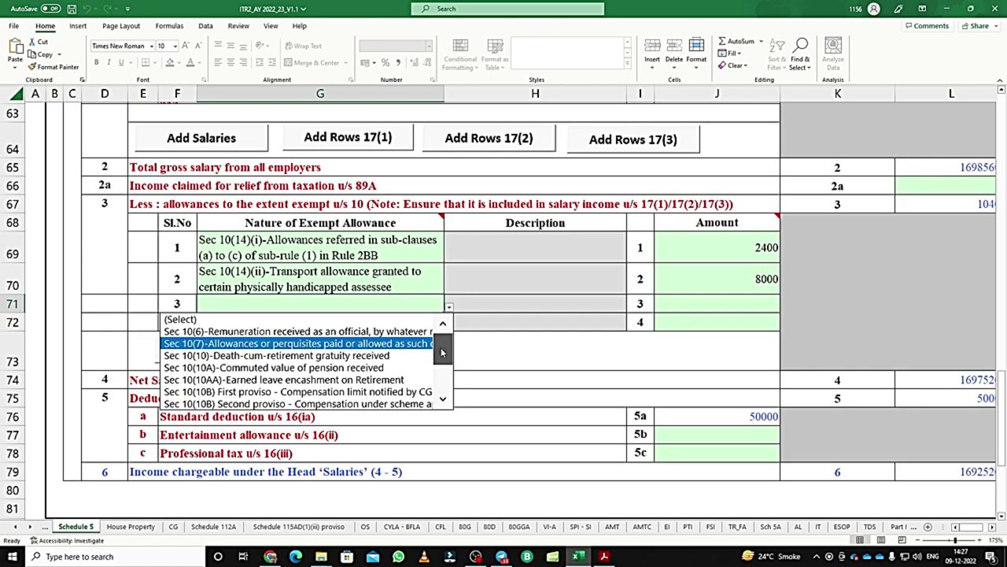
pyautogui.moveTo(442, 351)
pyautogui.mouseDown()
pyautogui.moveTo(448, 388)
pyautogui.moveTo(442, 344)
pyautogui.mouseUp()
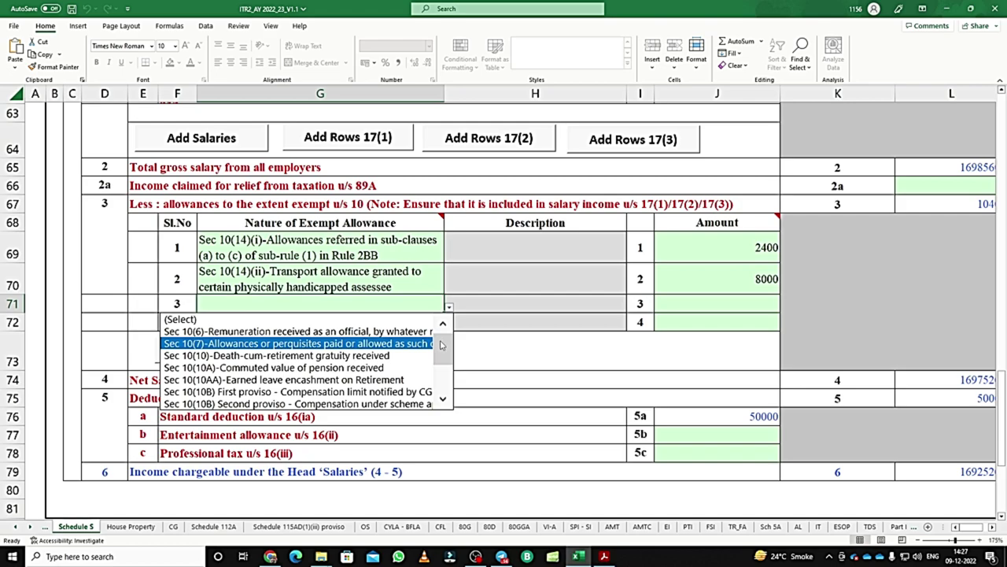
pyautogui.click(298, 319)
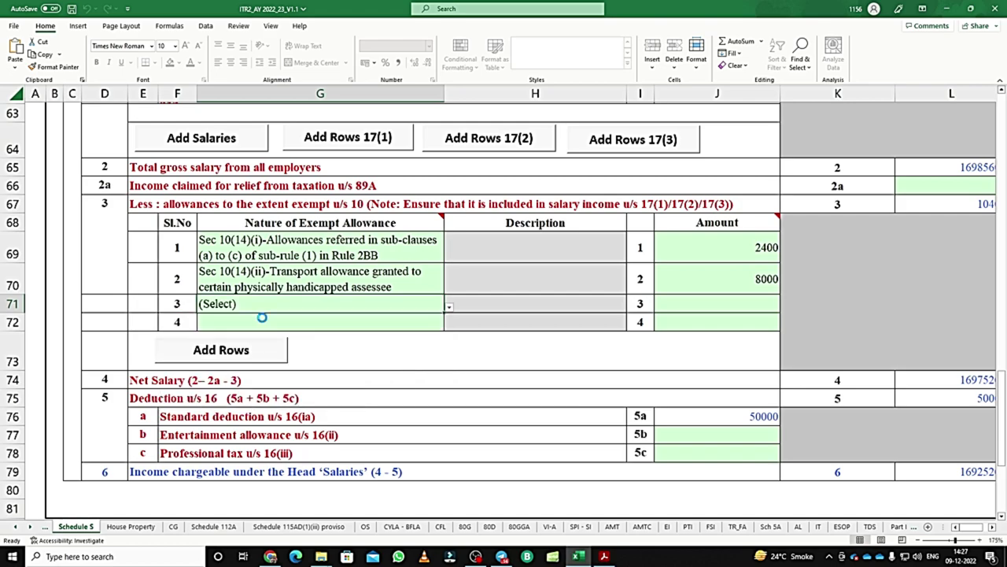
pyautogui.click(448, 309)
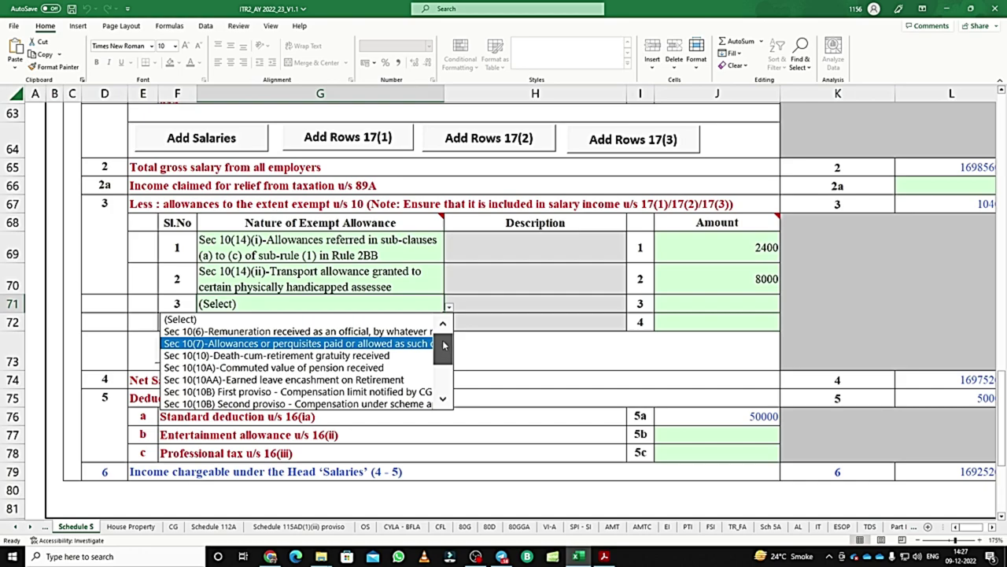
pyautogui.moveTo(444, 346); pyautogui.dragTo(443, 384)
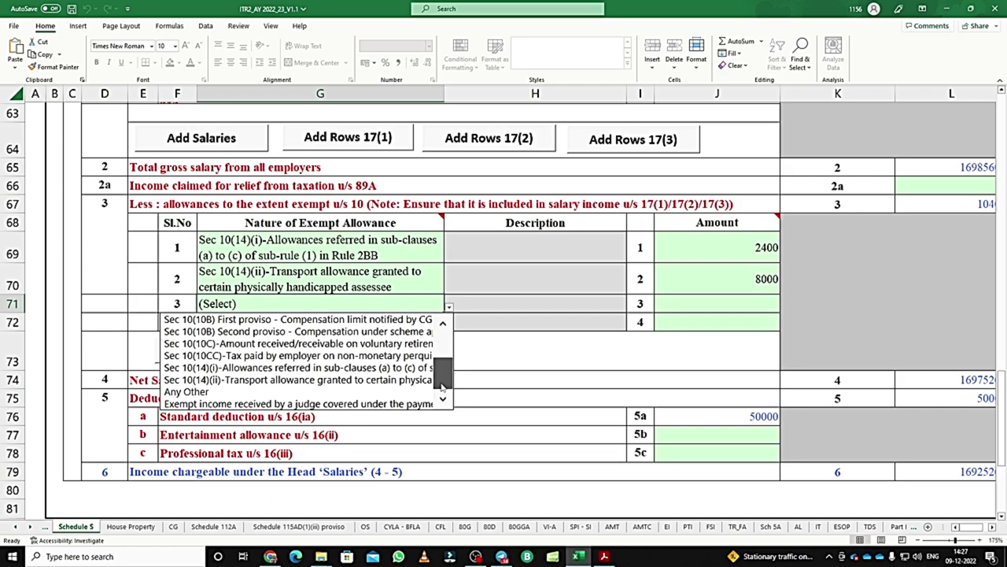
pyautogui.moveTo(442, 386); pyautogui.dragTo(439, 346)
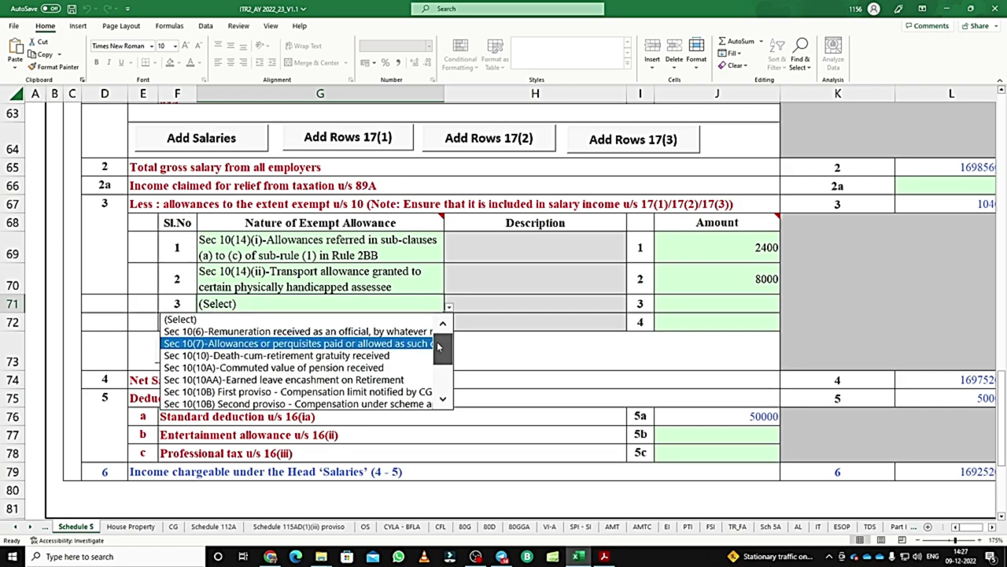
pyautogui.scroll(-1, 299, 362)
pyautogui.scroll(-1, 299, 362)
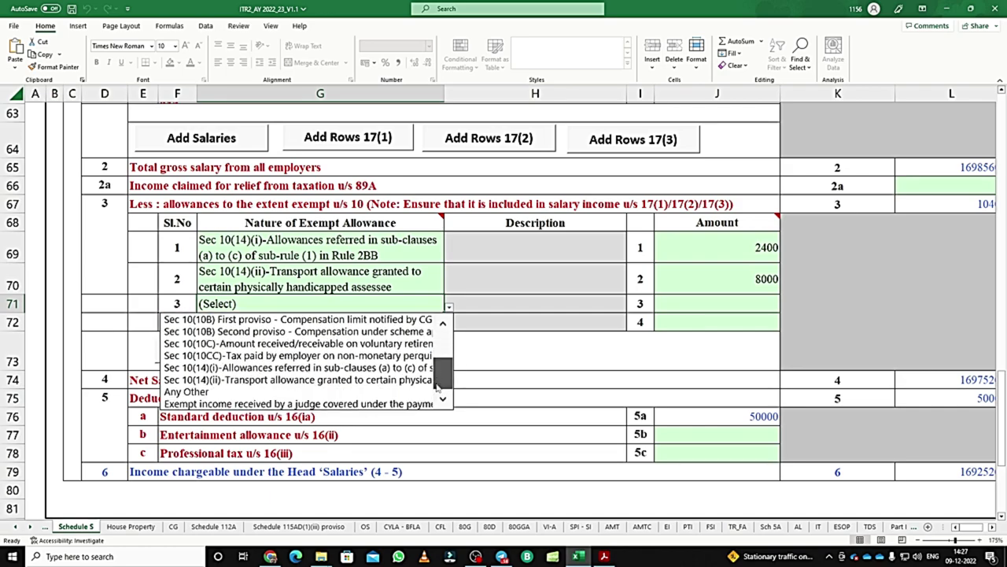
pyautogui.click(240, 393)
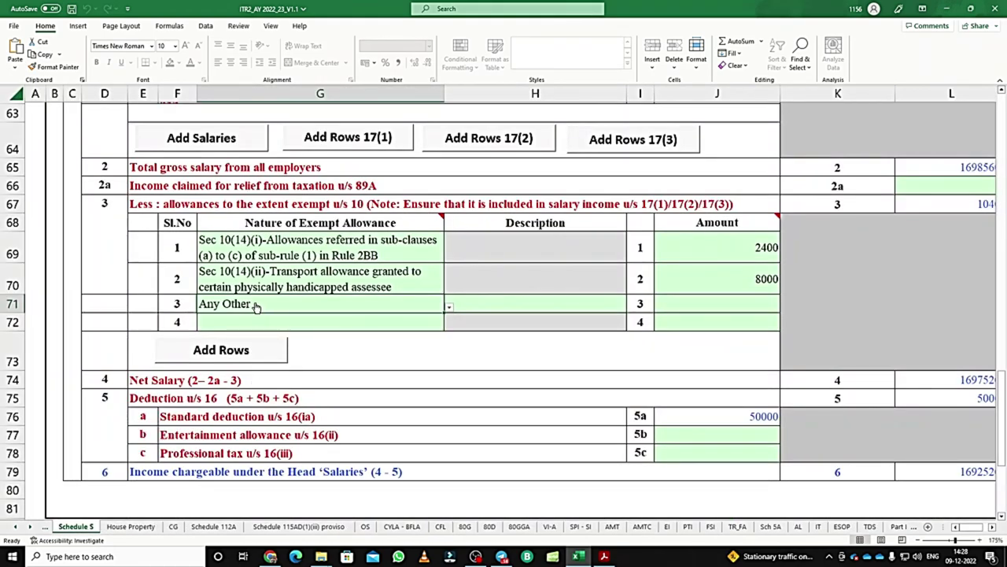
# Enter 52000 in J71 as the Any Other amount, checked against the PDF.
pyautogui.click(697, 299)
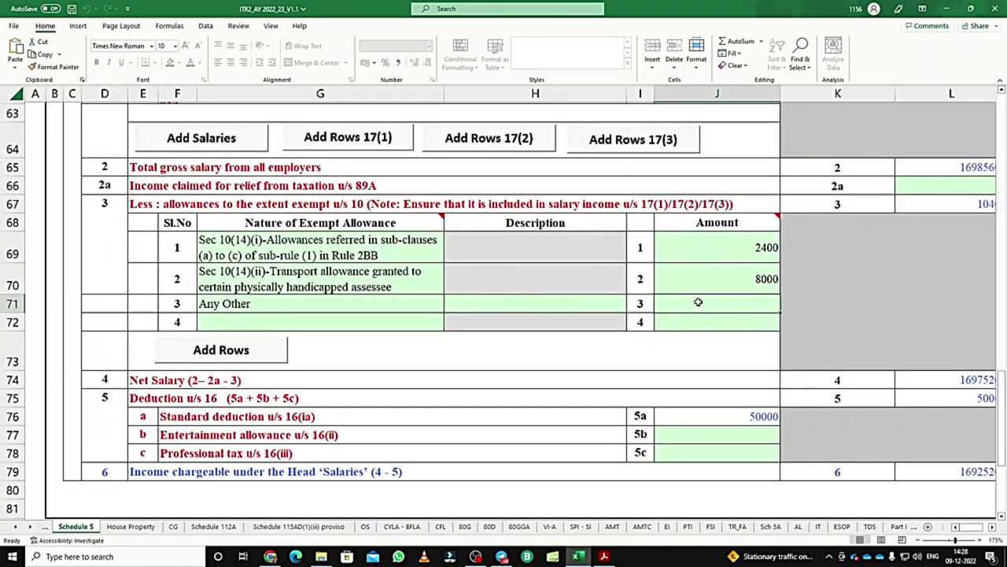
pyautogui.hotkey('alt', 'Tab')
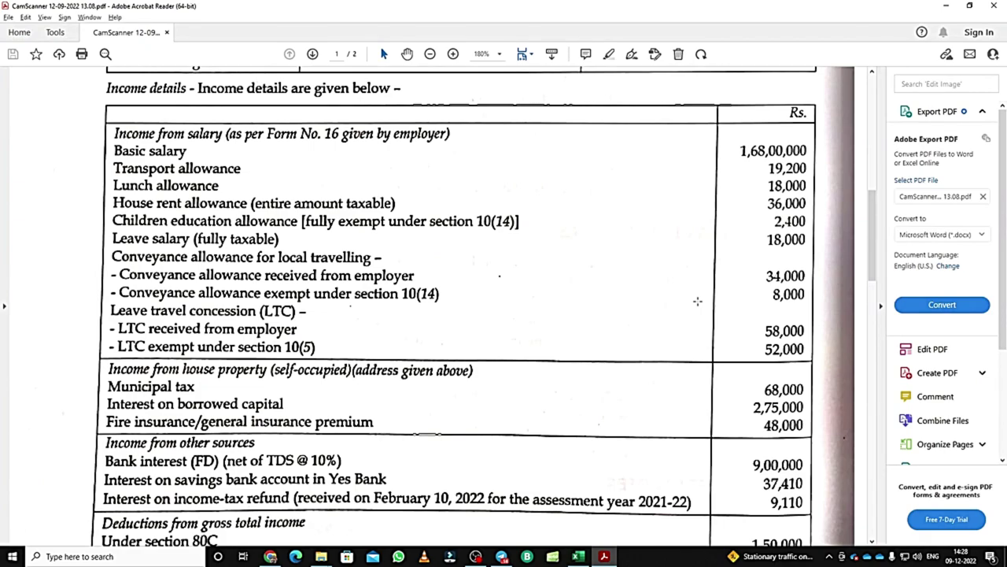
pyautogui.hotkey('alt', 'Tab')
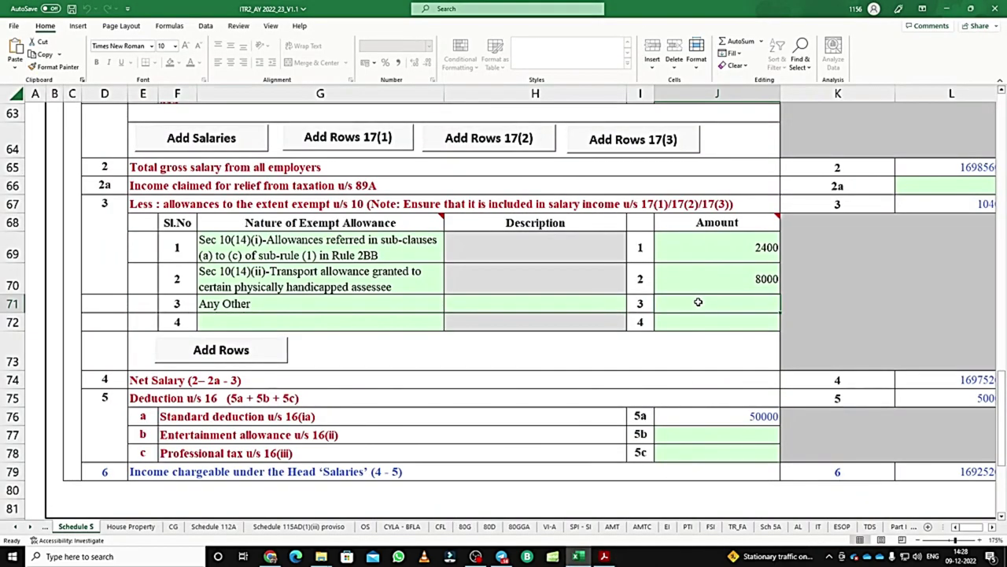
pyautogui.write('52000')
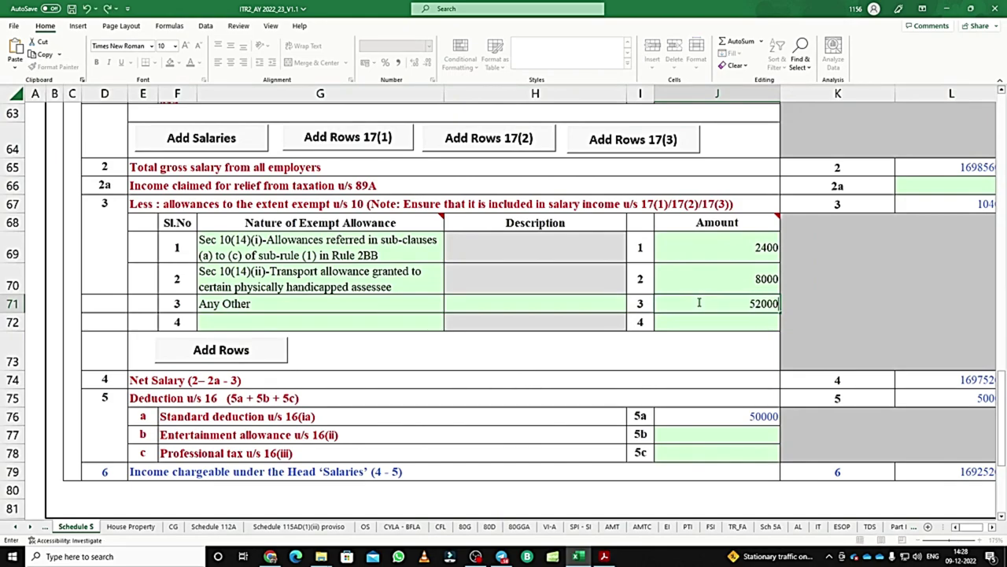
pyautogui.click(626, 360)
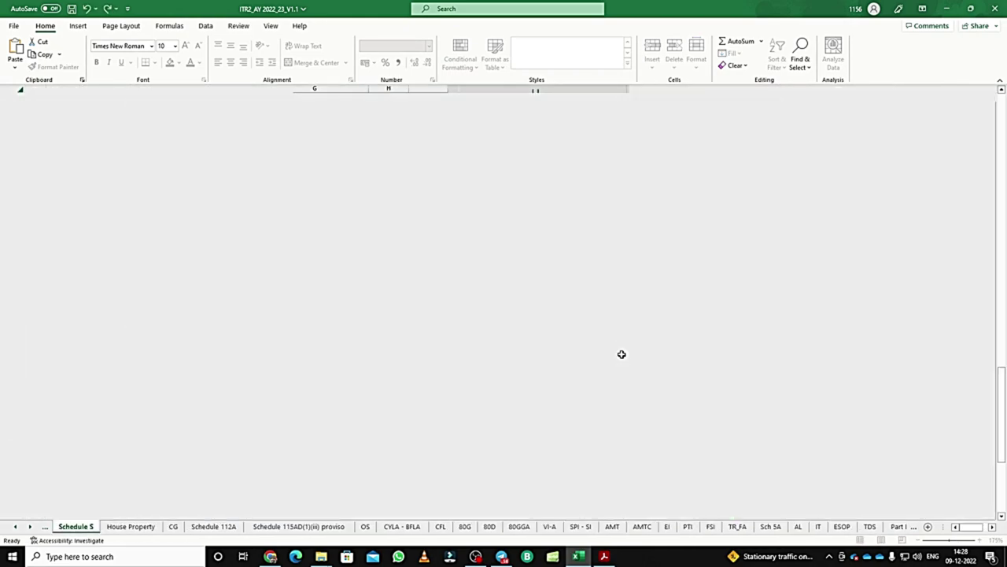
pyautogui.scroll(9, 604, 352)
pyautogui.scroll(4, 604, 351)
pyautogui.scroll(6, 603, 352)
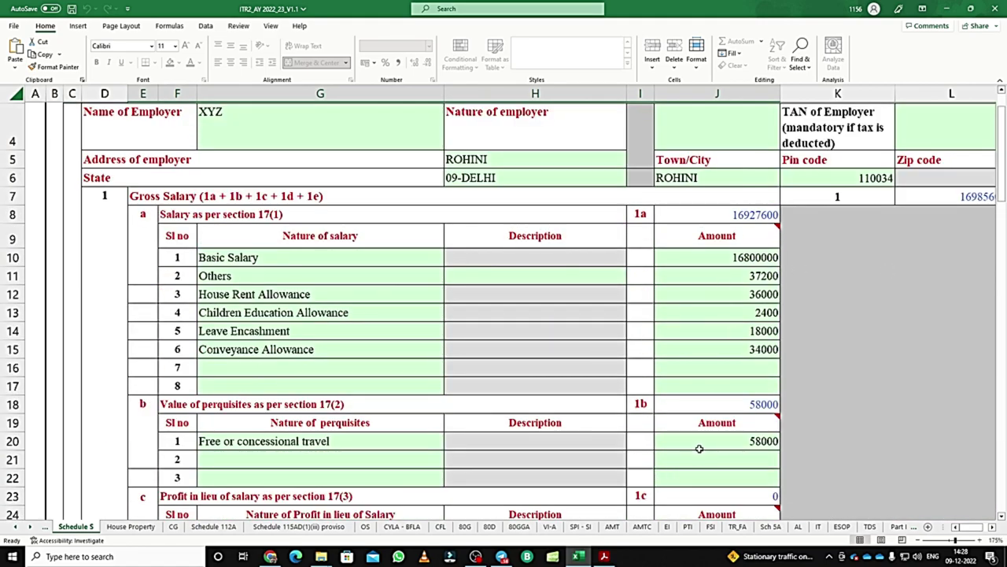
pyautogui.keyDown('ctrl'); pyautogui.scroll(-2, 698, 445); pyautogui.keyUp('ctrl')
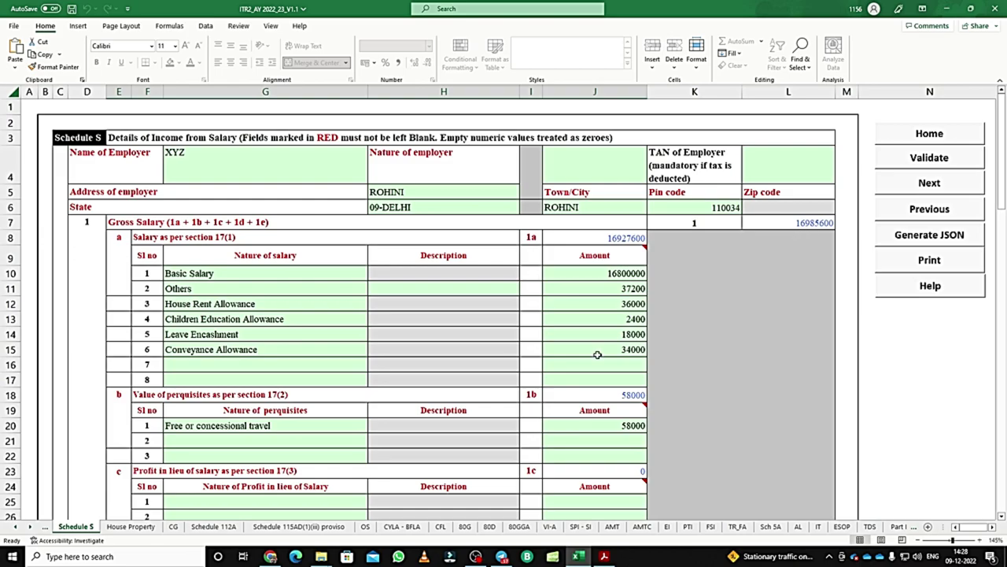
pyautogui.scroll(-3, 598, 354)
pyautogui.scroll(-4, 598, 354)
pyautogui.scroll(-4, 598, 354)
pyautogui.scroll(-1, 597, 355)
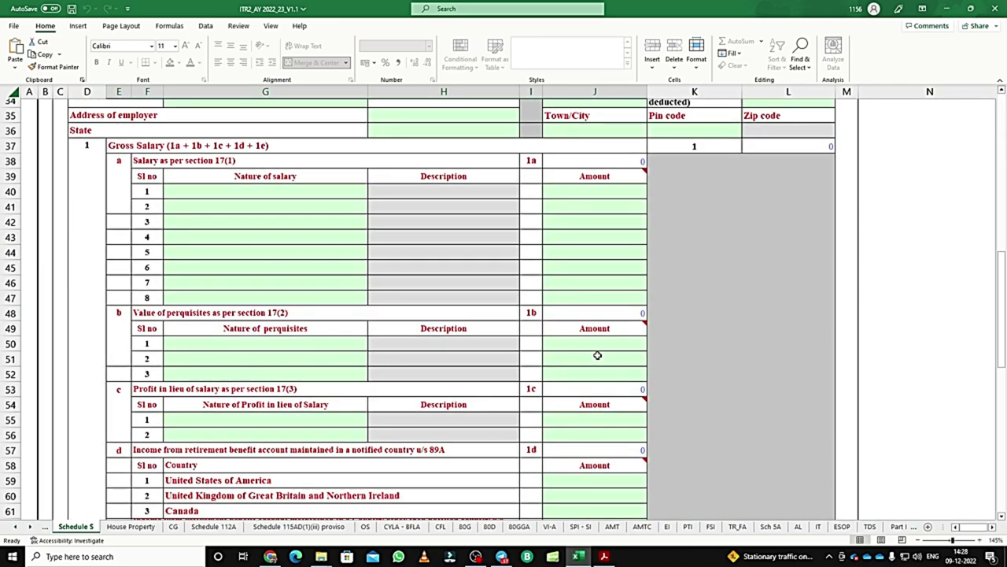
pyautogui.scroll(-4, 597, 354)
pyautogui.scroll(-4, 597, 355)
pyautogui.scroll(-2, 597, 355)
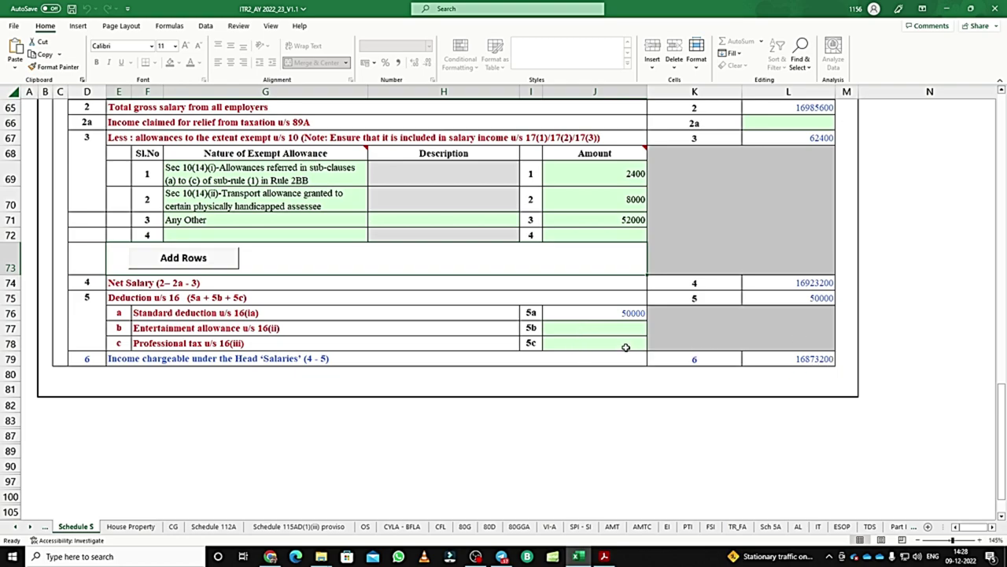
pyautogui.scroll(4, 620, 346)
pyautogui.scroll(8, 620, 346)
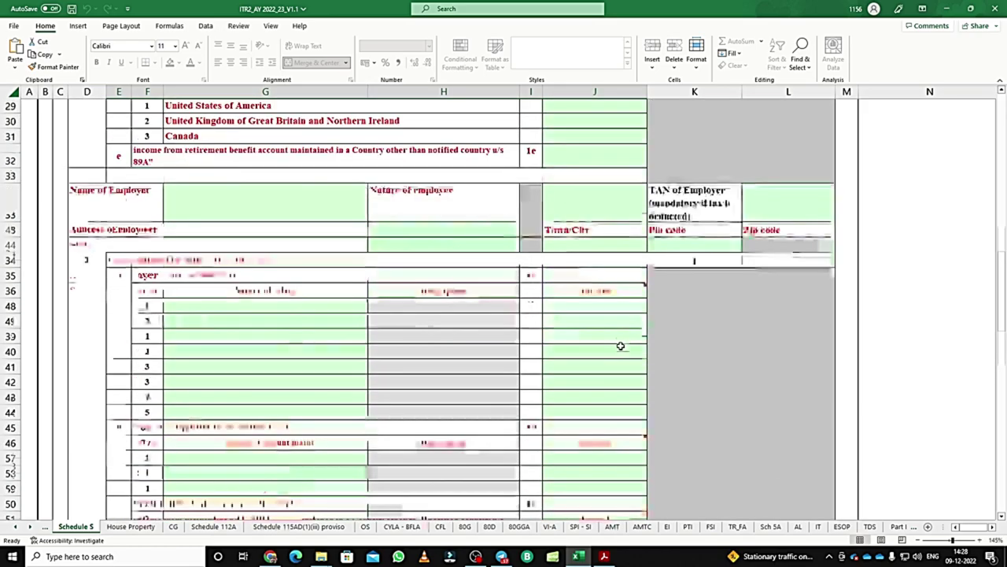
pyautogui.scroll(6, 621, 346)
pyautogui.scroll(4, 620, 347)
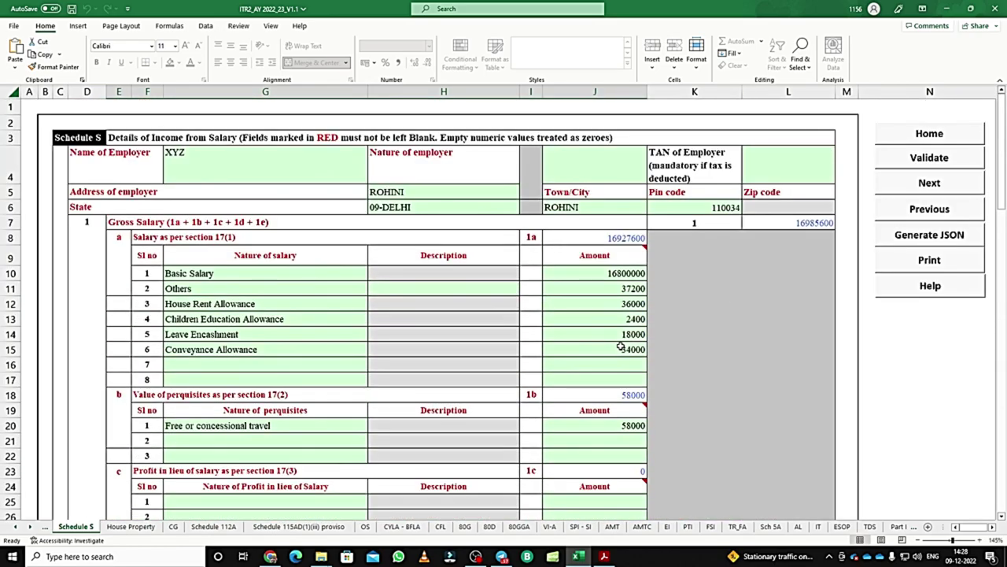
# Set Nature of employer to OTHERS, validating the schedule before and after the change.
pyautogui.click(937, 160)
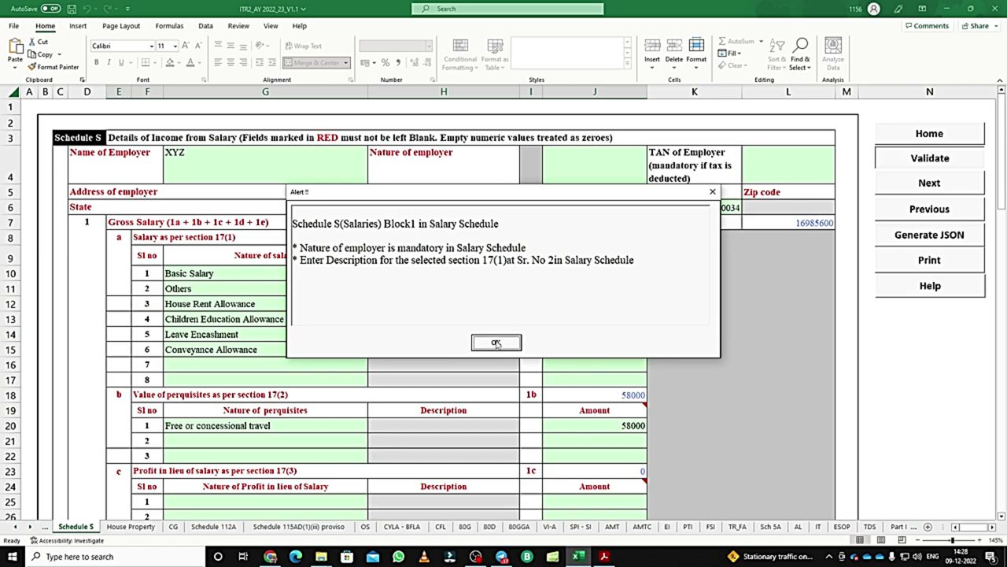
pyautogui.click(495, 343)
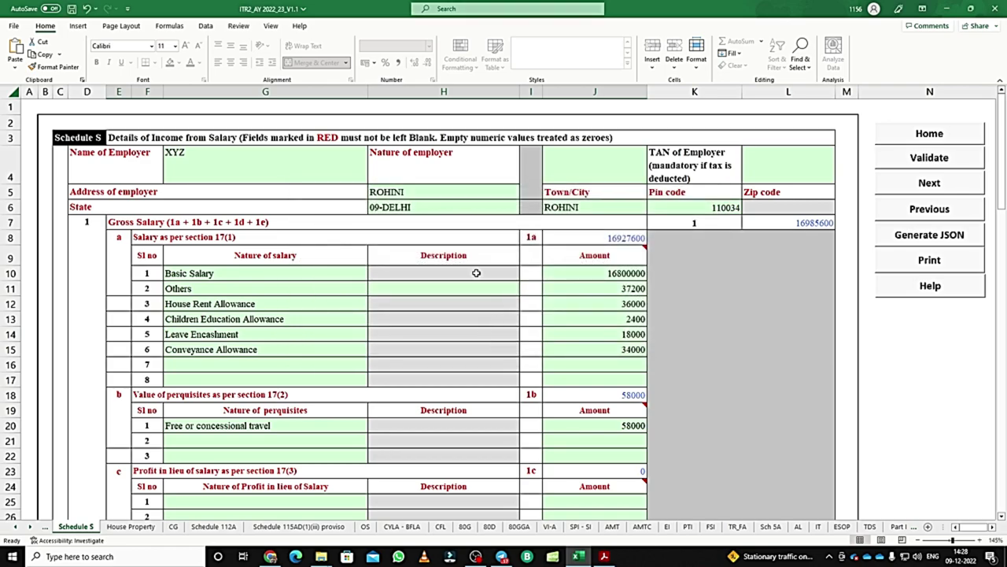
pyautogui.click(562, 173)
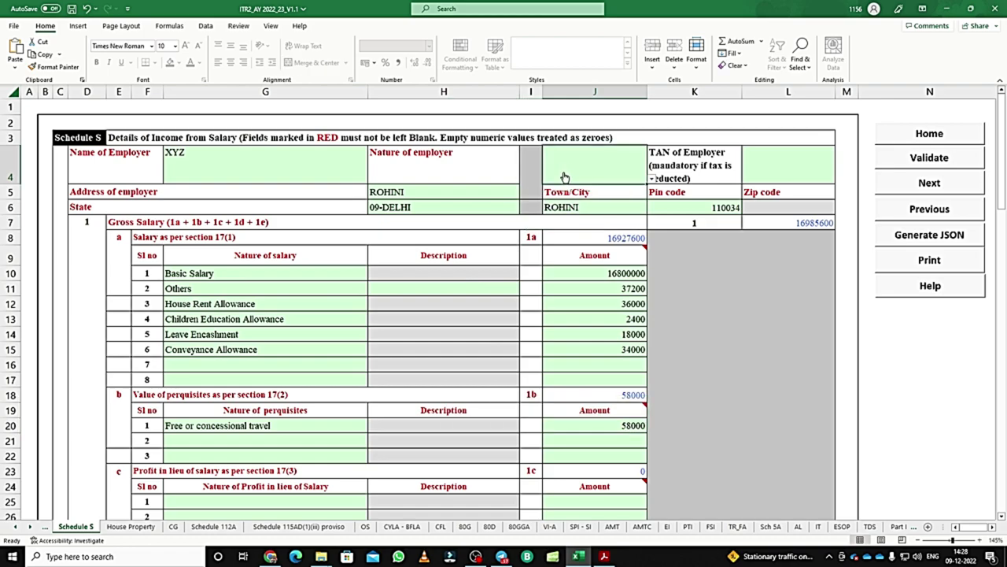
pyautogui.click(652, 179)
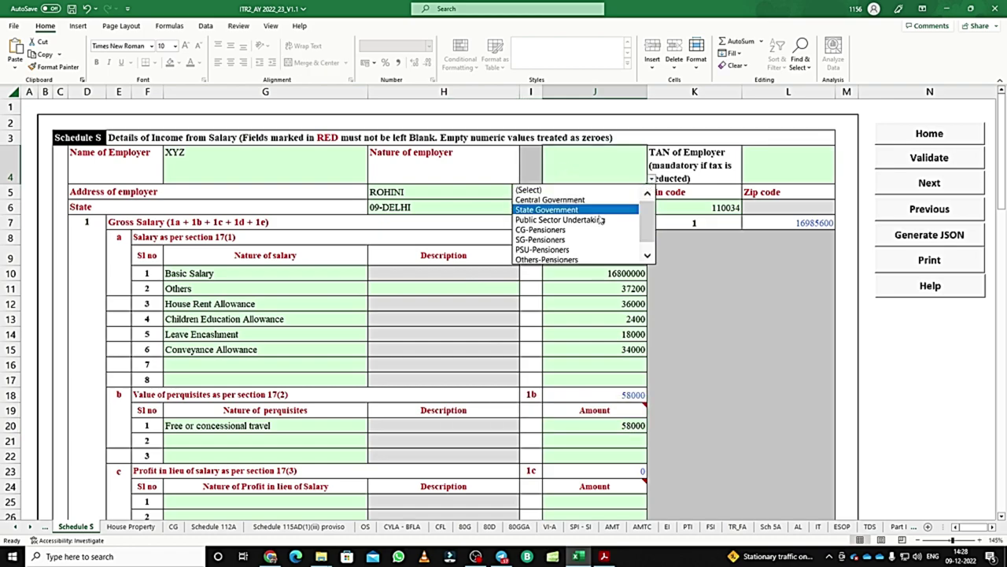
pyautogui.scroll(-1, 644, 218)
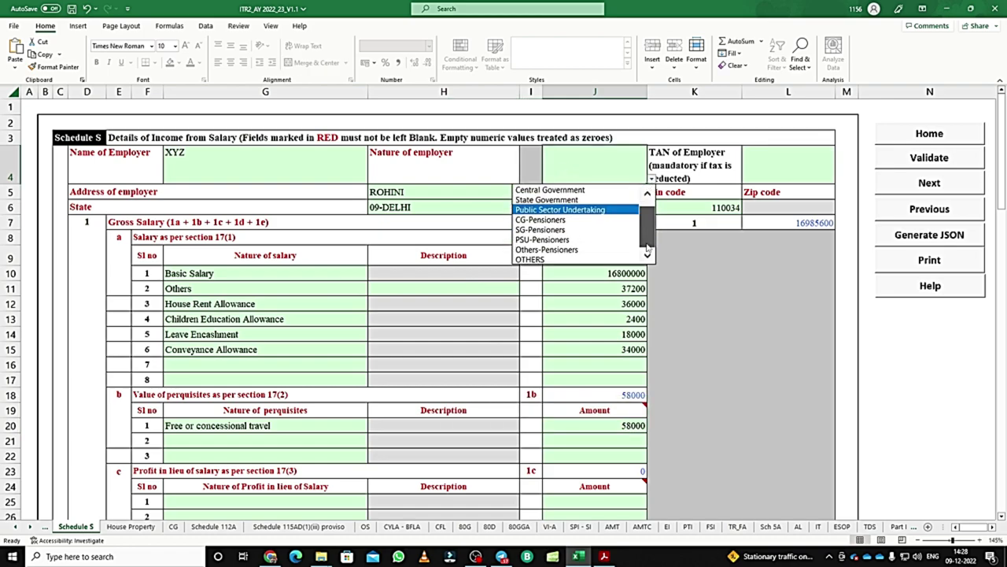
pyautogui.click(570, 268)
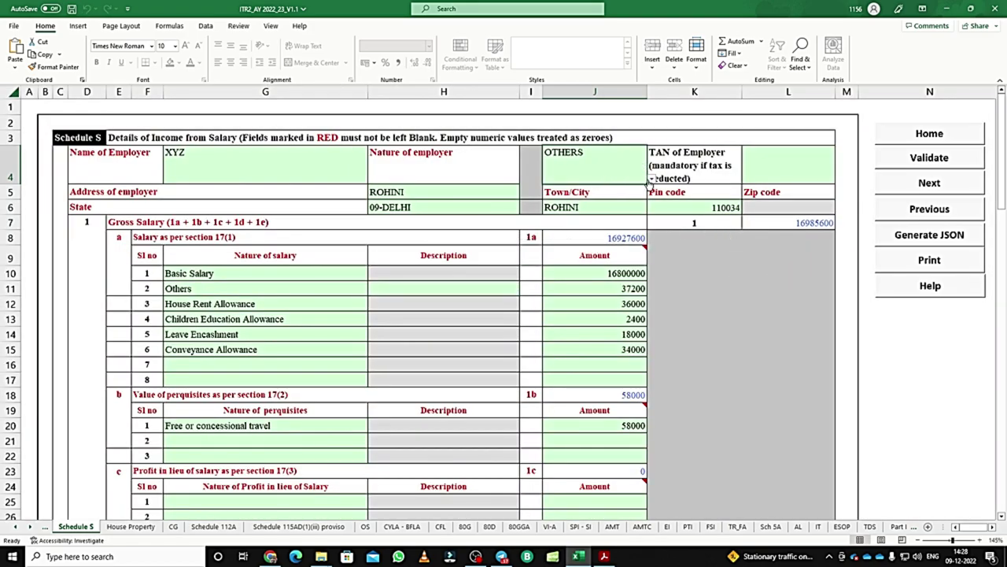
pyautogui.click(925, 159)
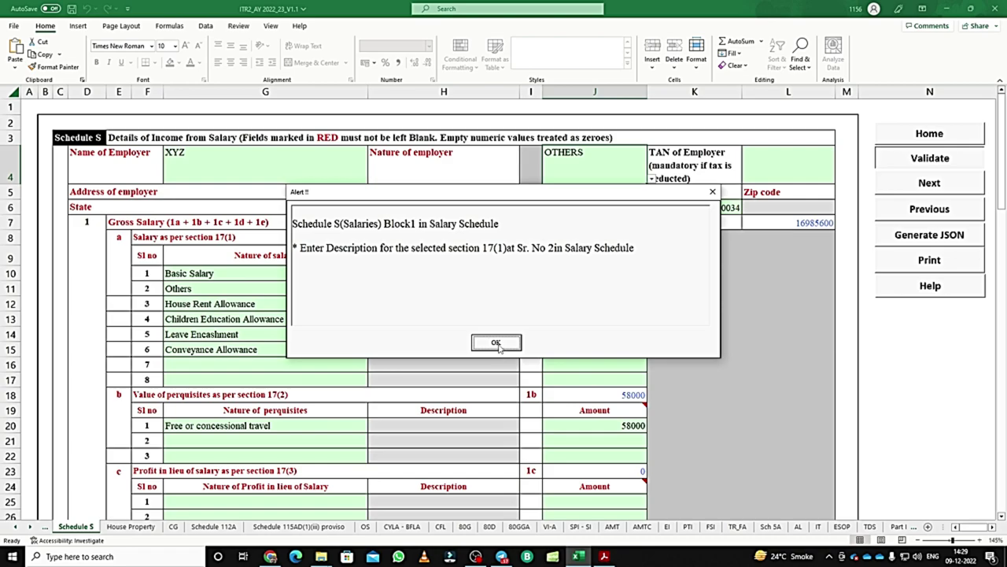
pyautogui.click(496, 344)
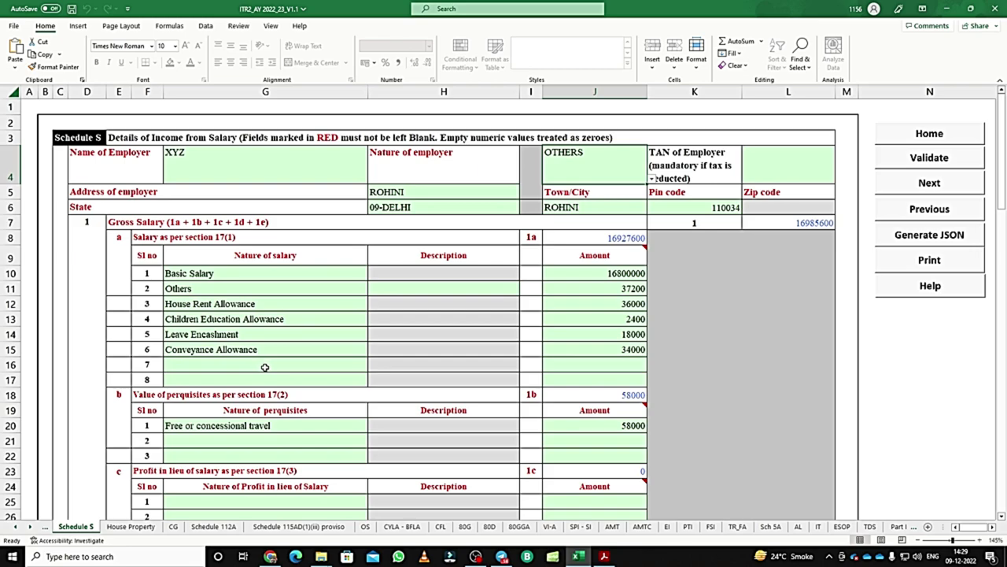
# Select the empty nature of salary rows and rerun validation, dismissing the alert.
pyautogui.click(265, 369)
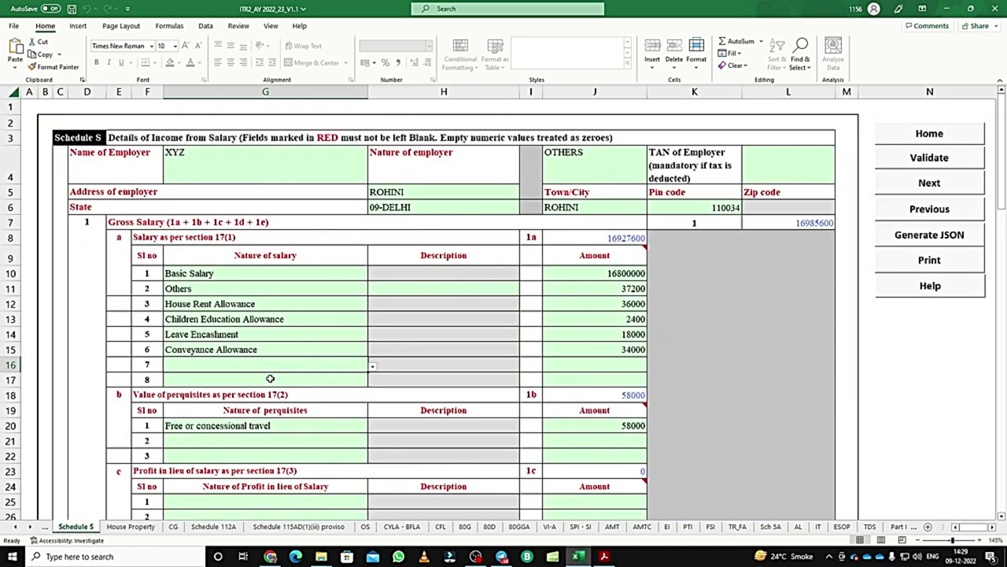
pyautogui.click(265, 378)
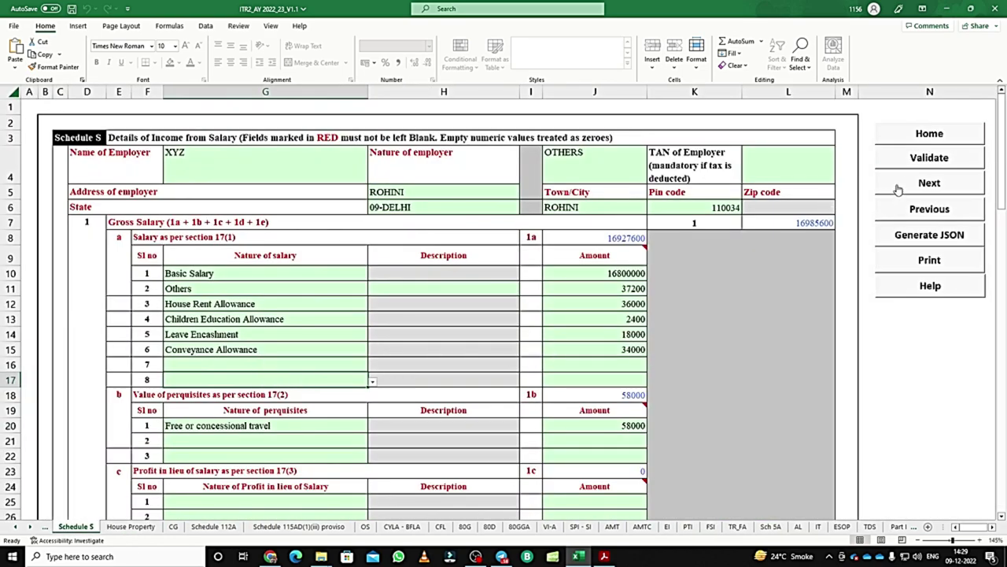
pyautogui.click(924, 159)
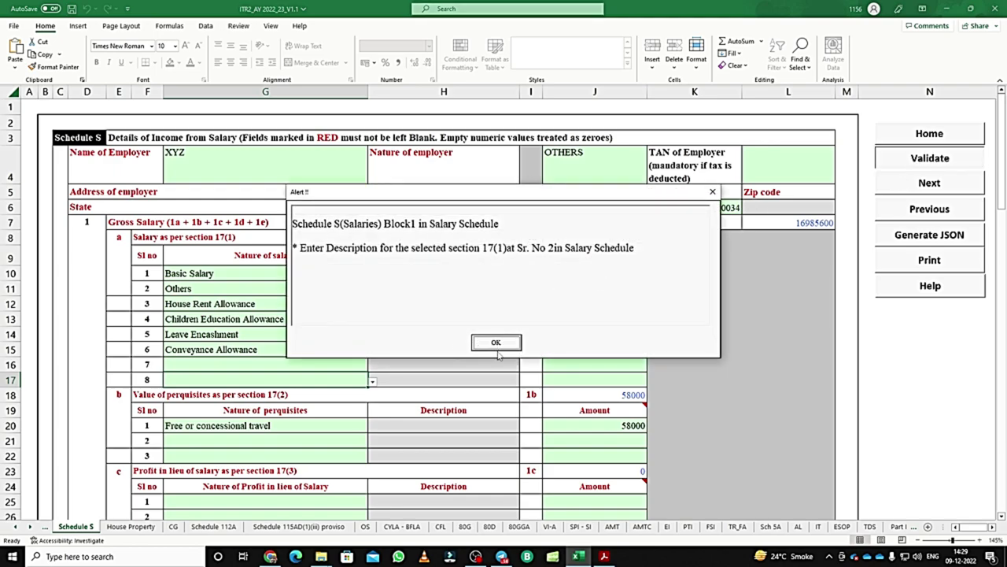
pyautogui.click(496, 344)
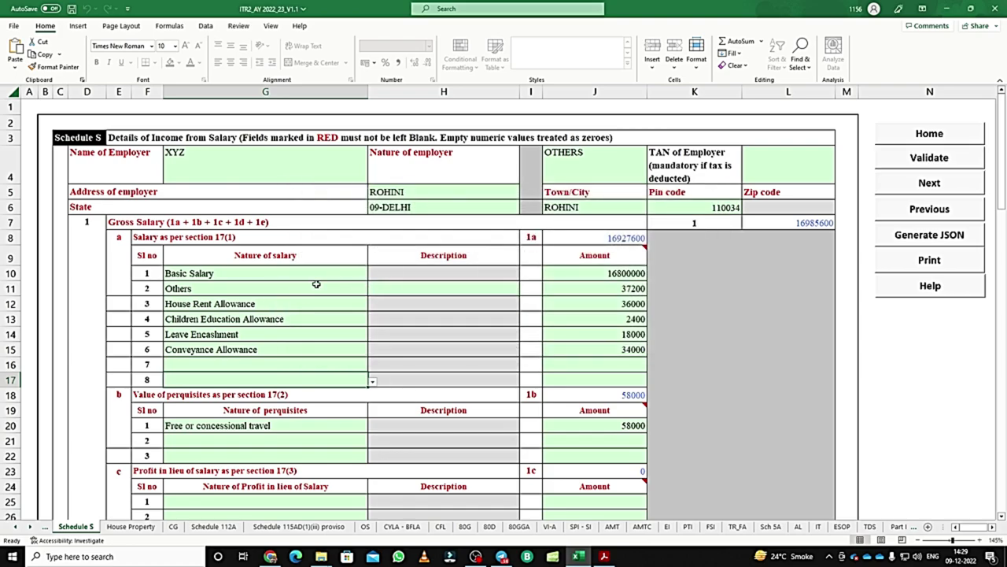
# Type TRNCE as the description for the Others salary entry in row 11.
pyautogui.click(315, 288)
pyautogui.click(405, 290)
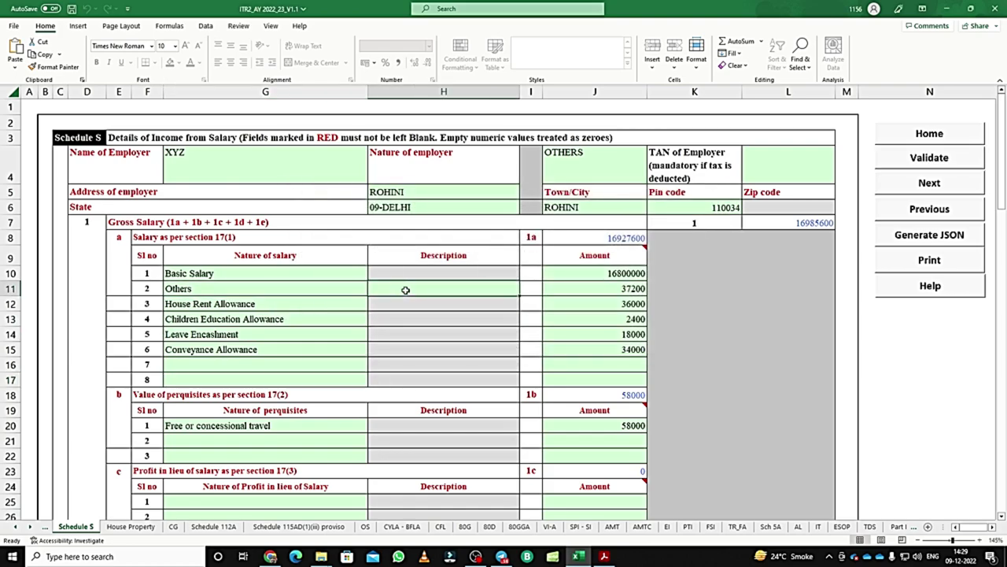
pyautogui.doubleClick(406, 290)
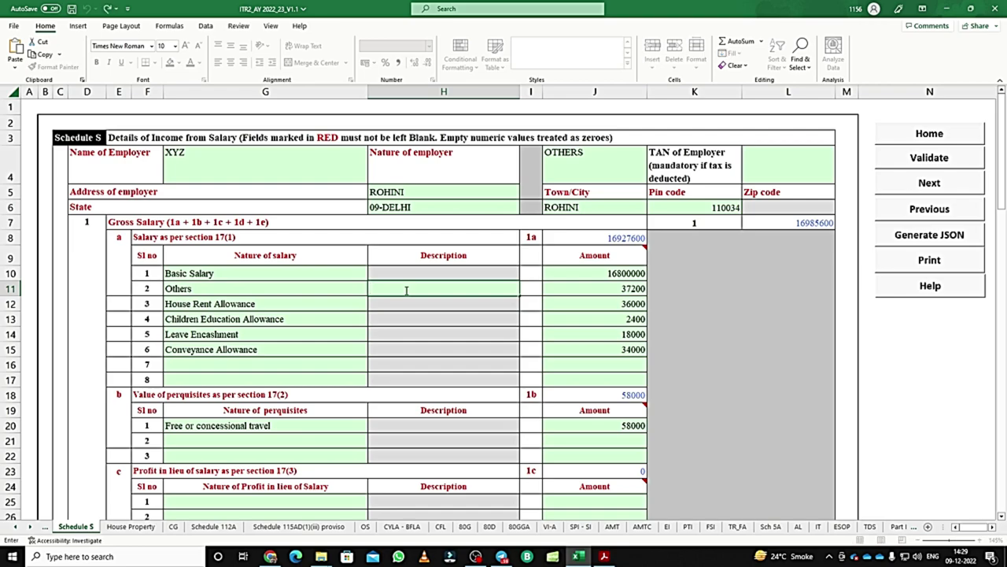
pyautogui.write('TRANSPORT ALLOWA')
pyautogui.write('NCE')
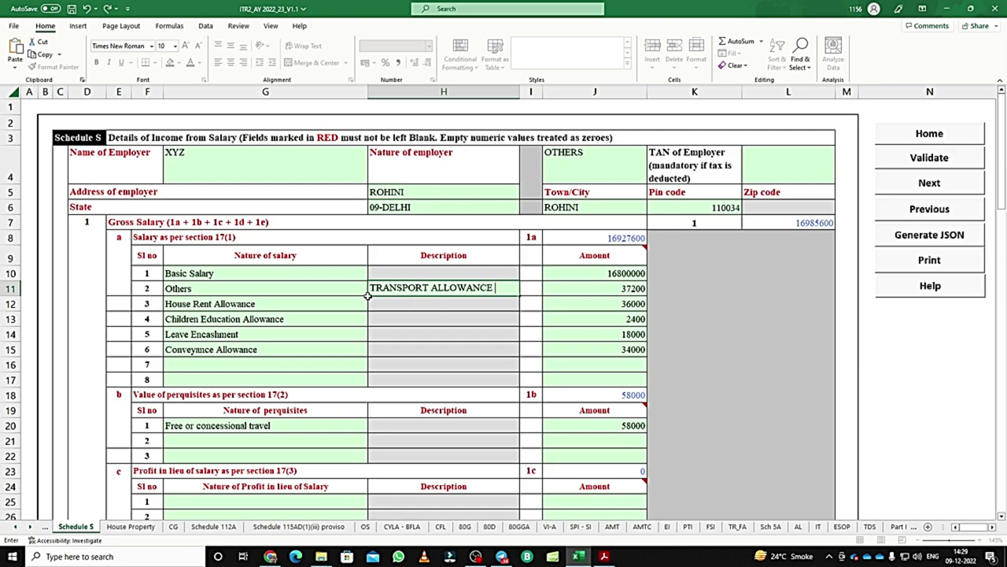
pyautogui.click(350, 293)
# Change row 11's salary type to Other Allowance and validate again.
pyautogui.click(372, 293)
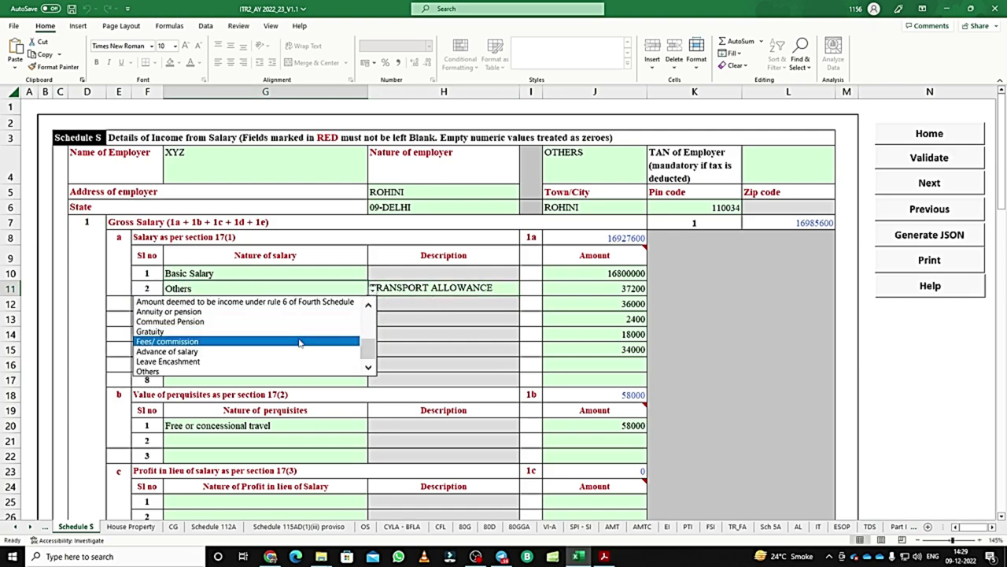
pyautogui.moveTo(364, 354); pyautogui.dragTo(364, 338)
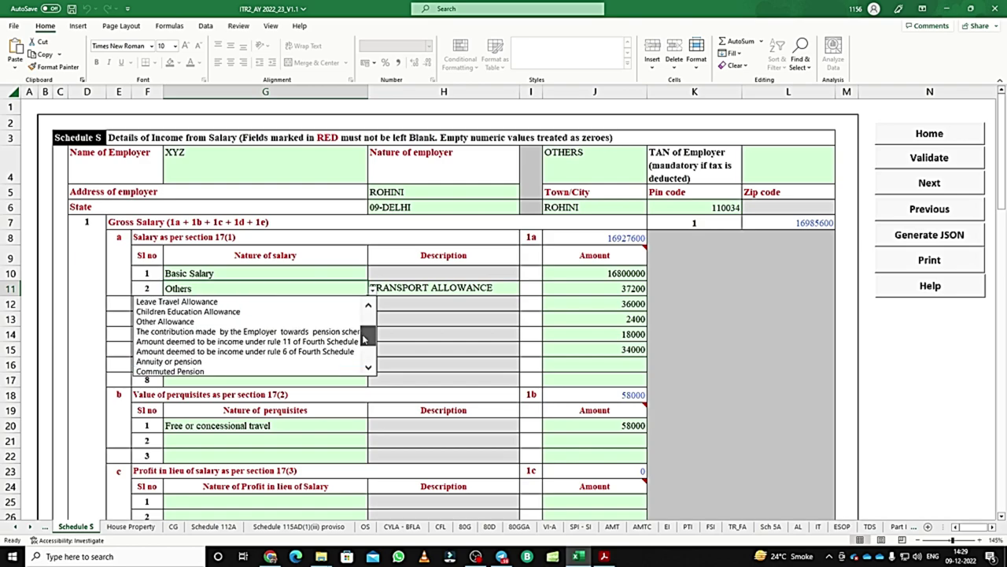
pyautogui.click(260, 321)
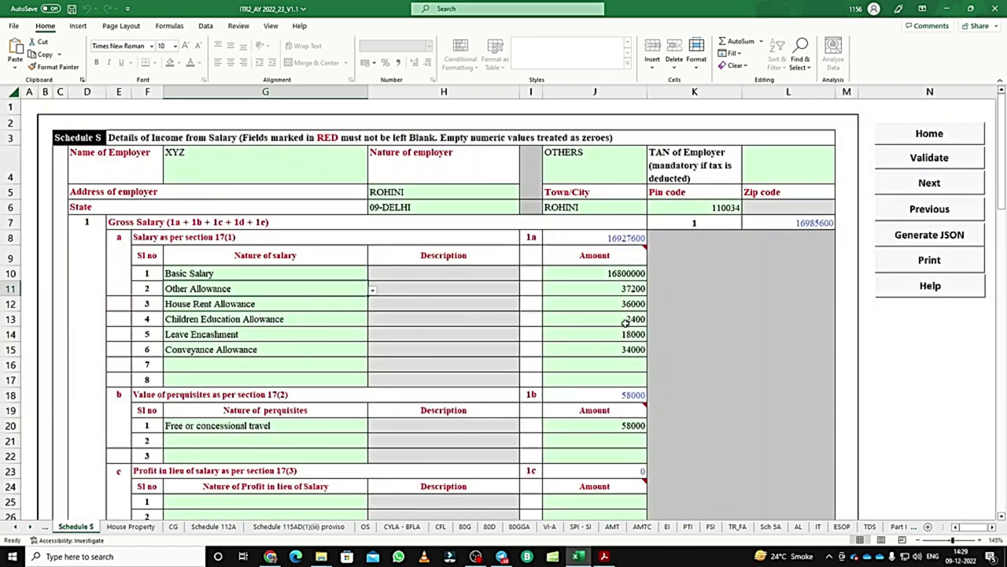
pyautogui.click(928, 166)
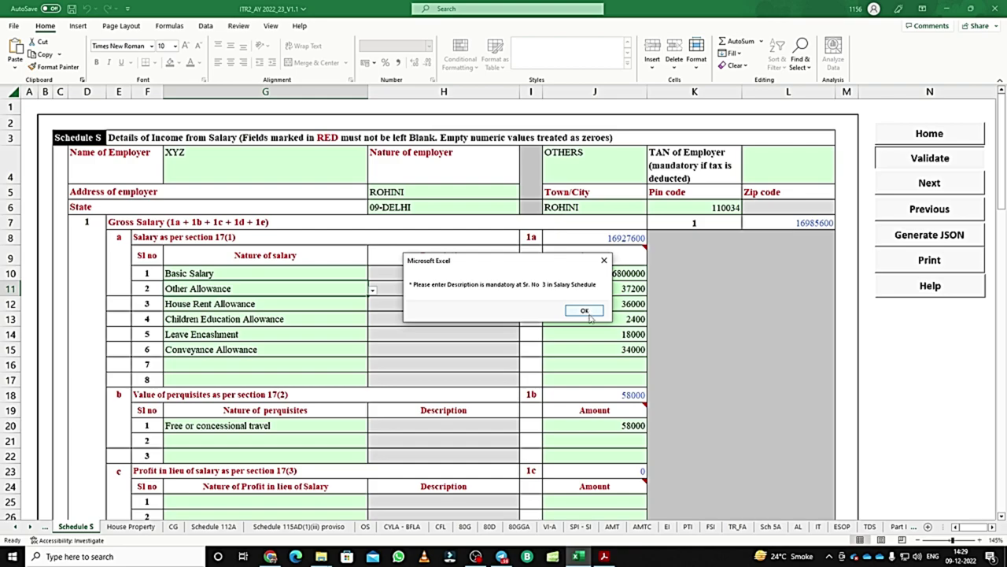
pyautogui.click(585, 311)
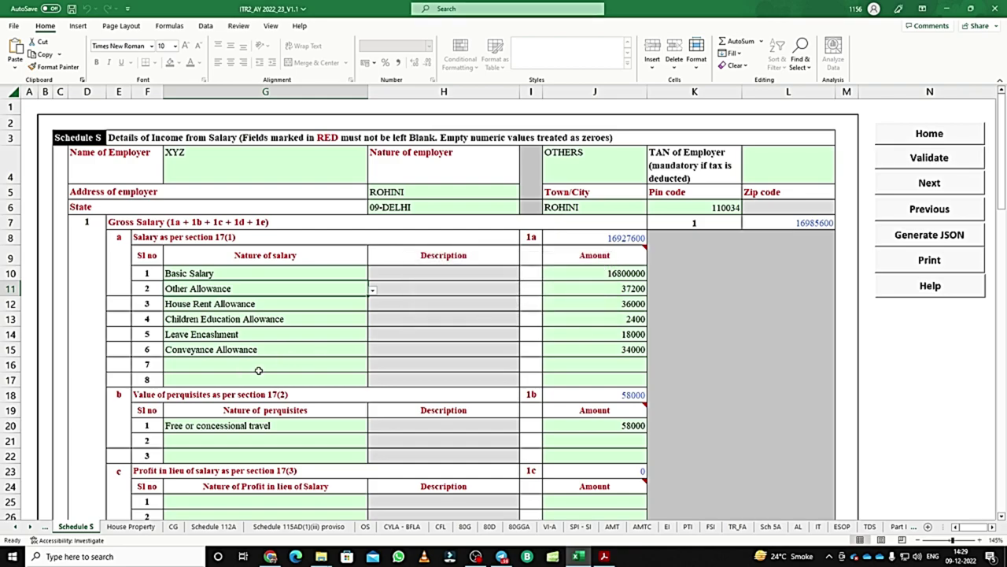
# Scroll Schedule S down to the section 10 exempt allowances table.
pyautogui.scroll(-2, 272, 367)
pyautogui.scroll(-2, 275, 364)
pyautogui.scroll(-1, 280, 362)
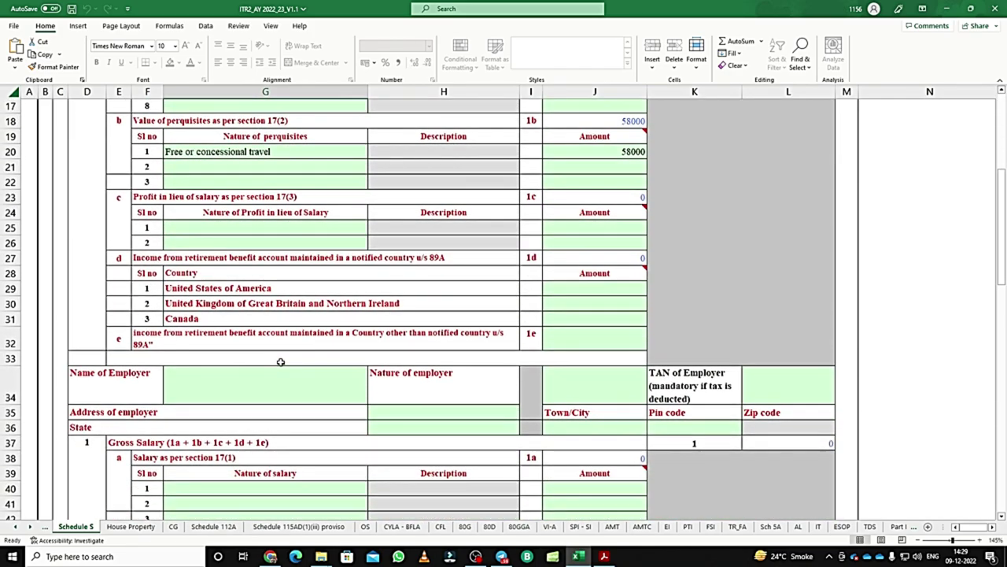
pyautogui.scroll(-2, 281, 362)
pyautogui.scroll(-2, 281, 361)
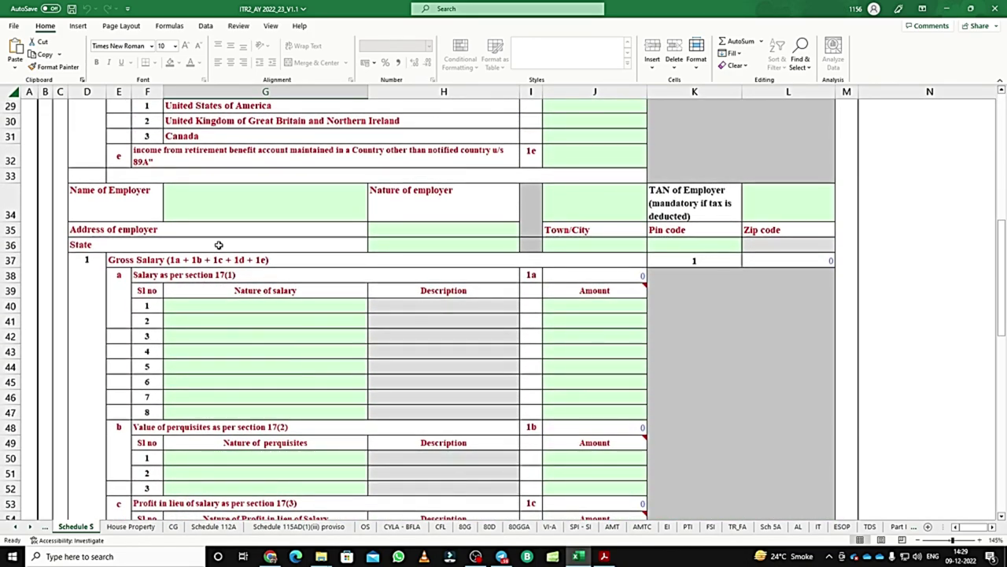
pyautogui.scroll(-3, 259, 244)
pyautogui.scroll(-2, 260, 245)
pyautogui.scroll(-2, 260, 245)
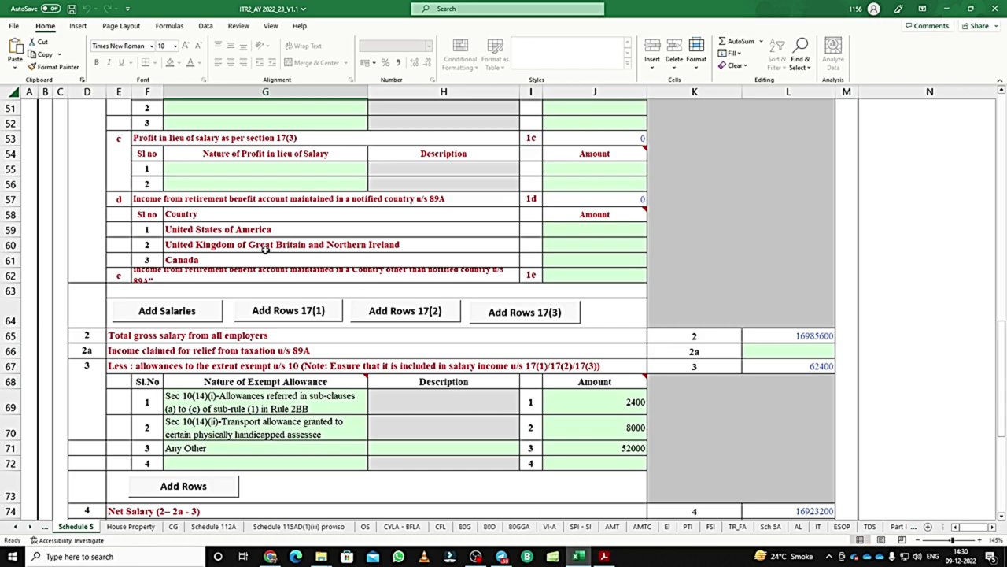
pyautogui.click(282, 451)
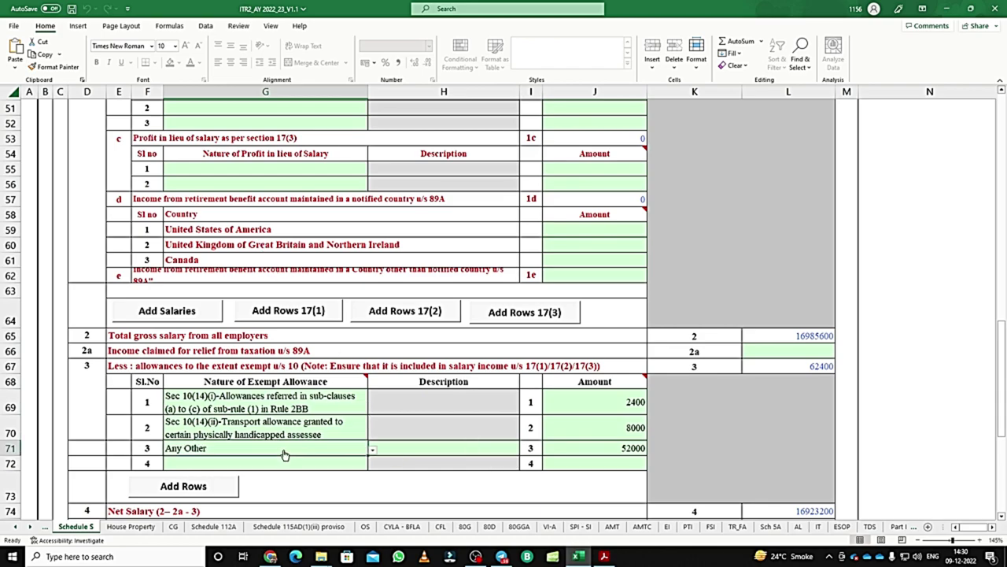
pyautogui.click(372, 451)
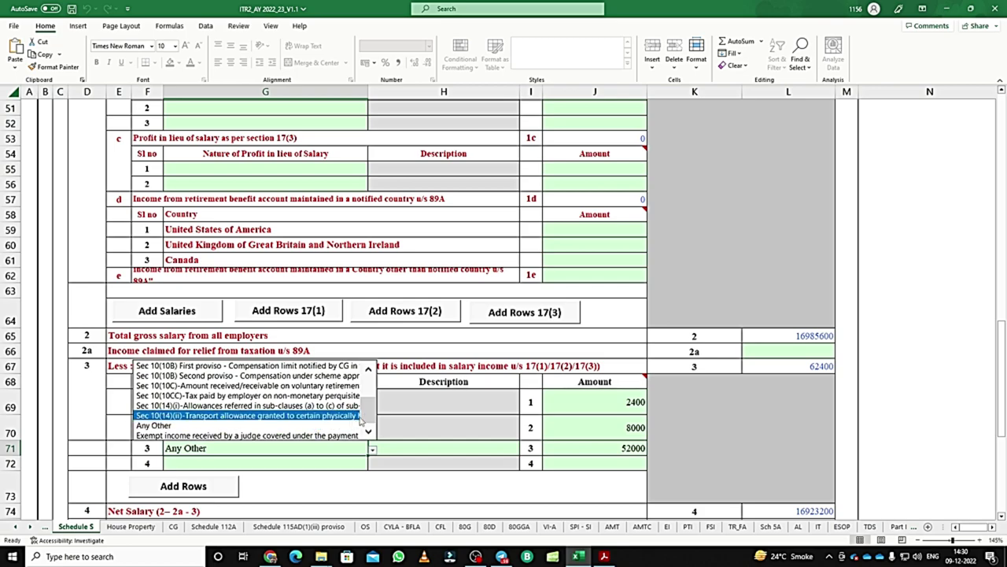
pyautogui.moveTo(366, 417); pyautogui.dragTo(367, 385)
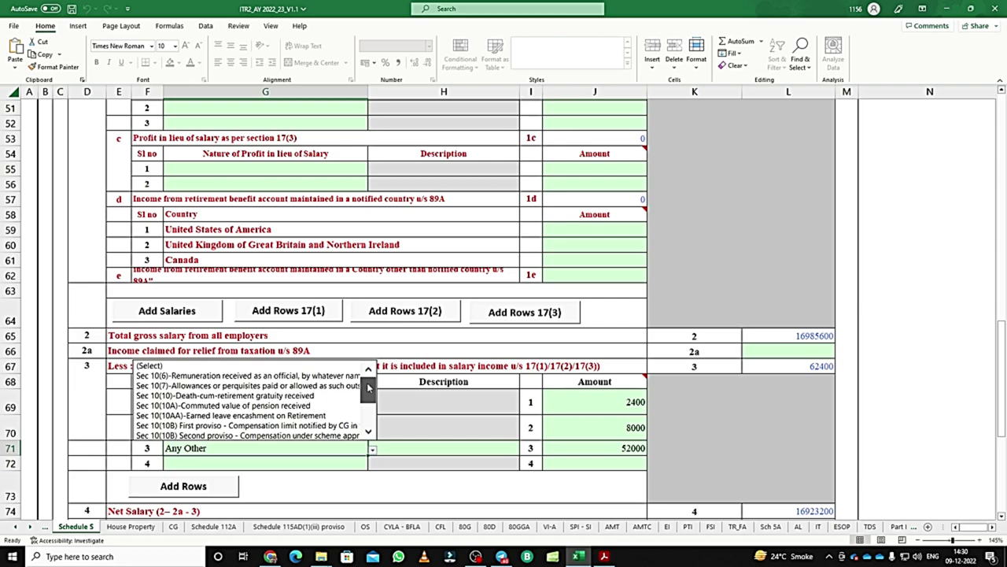
pyautogui.moveTo(369, 388); pyautogui.dragTo(369, 403)
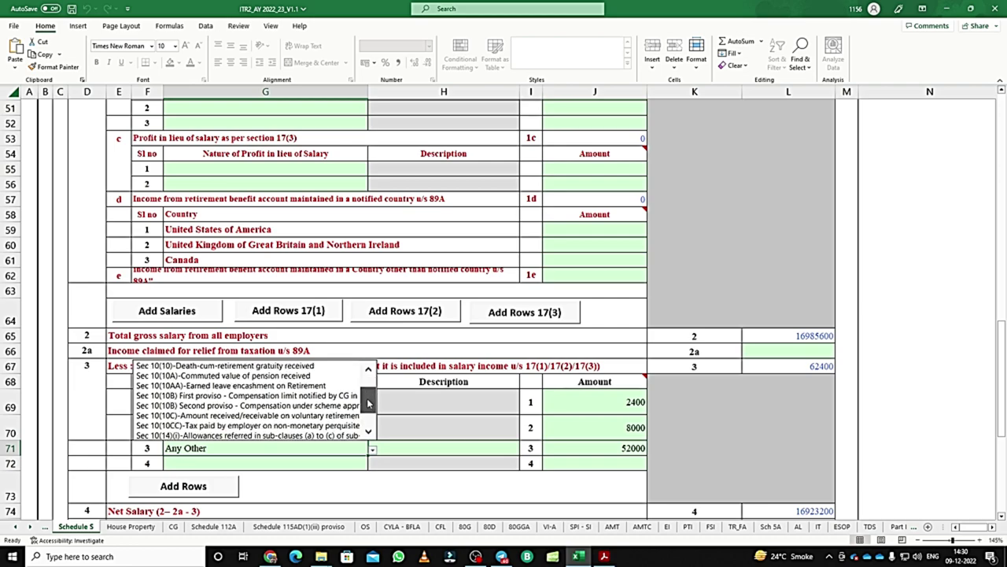
pyautogui.moveTo(368, 403); pyautogui.dragTo(369, 413)
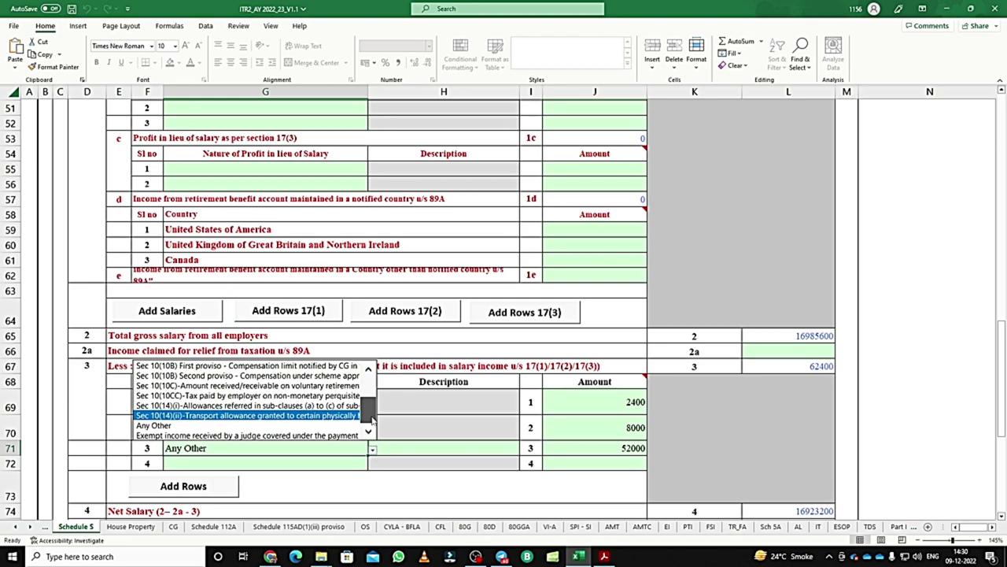
pyautogui.click(213, 425)
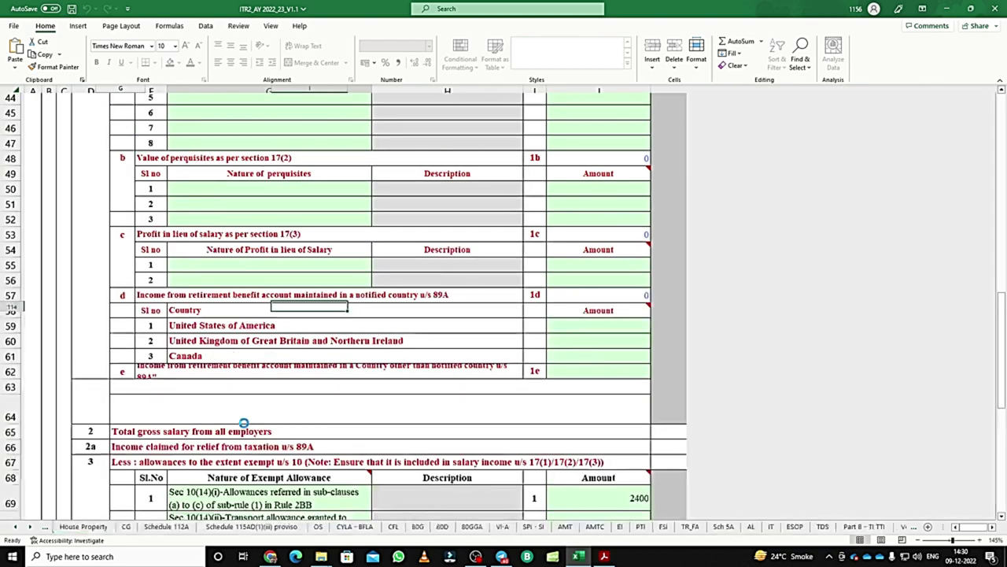
pyautogui.click(403, 446)
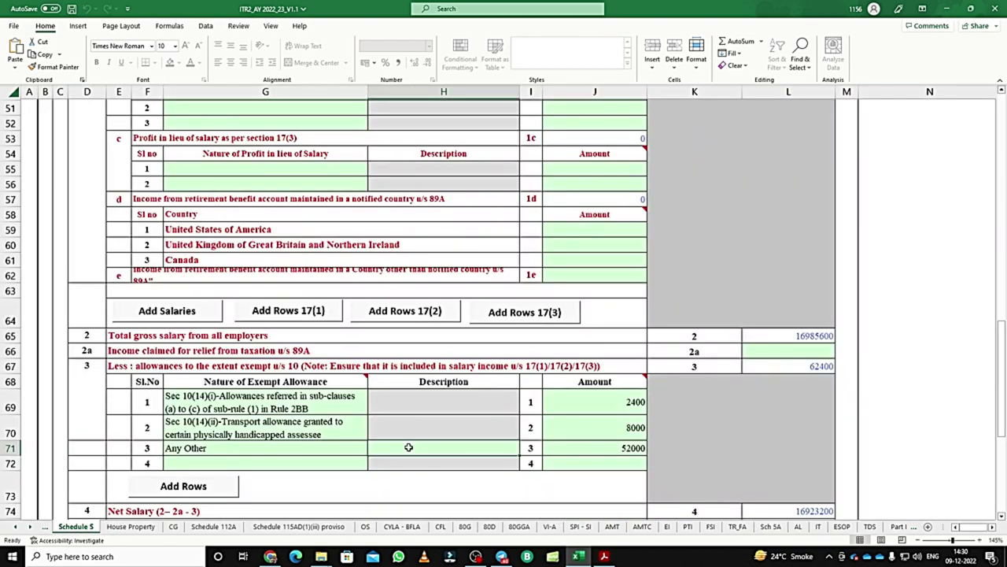
pyautogui.write('TRA')
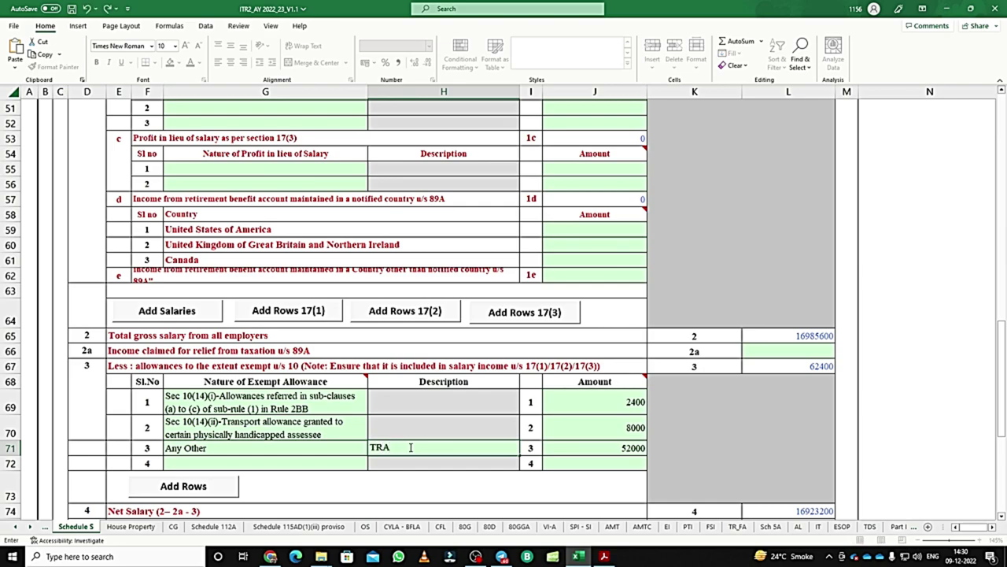
pyautogui.write('NSPO')
pyautogui.press('BackSpace')
pyautogui.press('BackSpace')
pyautogui.press('BackSpace')
pyautogui.press('BackSpace')
pyautogui.press('BackSpace')
pyautogui.press('BackSpace')
pyautogui.scroll(5, 890, 135)
pyautogui.scroll(8, 935, 169)
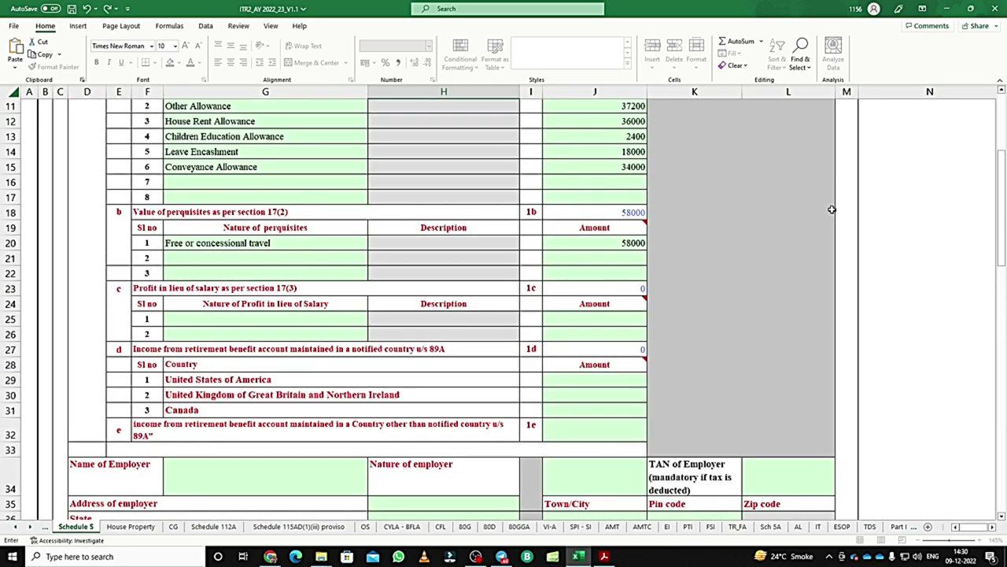
pyautogui.scroll(4, 935, 170)
# Validate Schedule S and acknowledge the 'Sheet Schedule S is OK.' message.
pyautogui.click(943, 159)
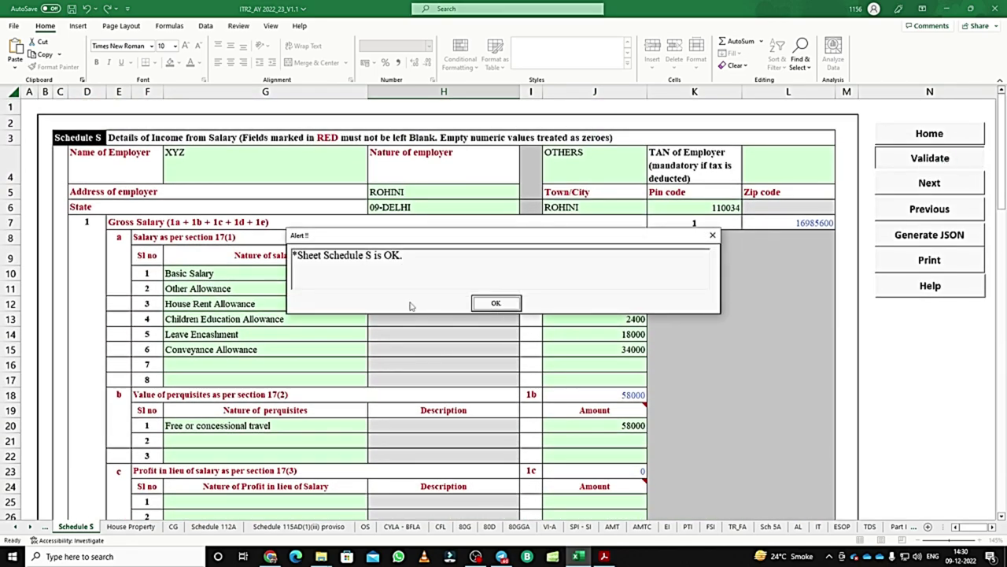
pyautogui.click(494, 303)
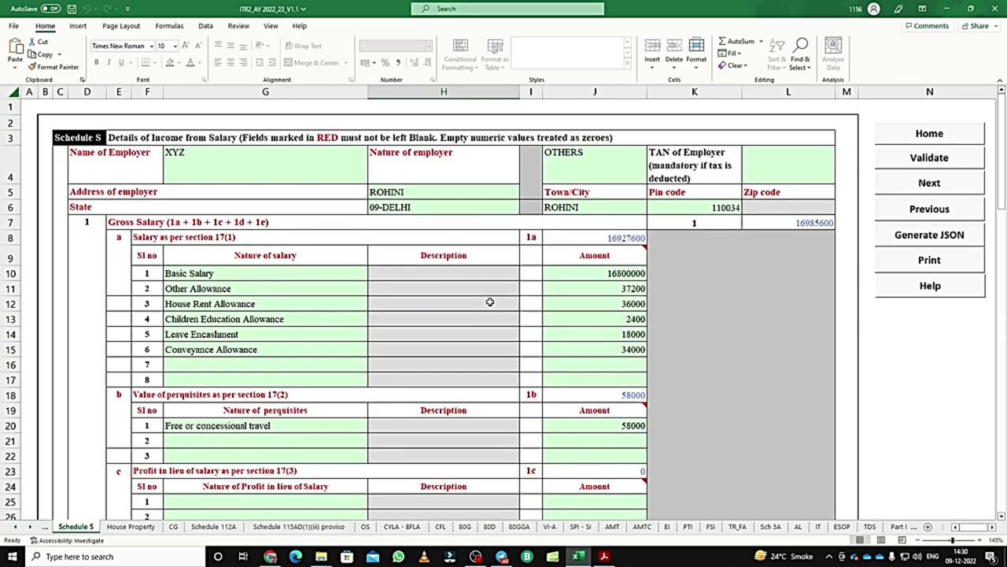
pyautogui.scroll(-3, 440, 303)
pyautogui.scroll(-8, 440, 303)
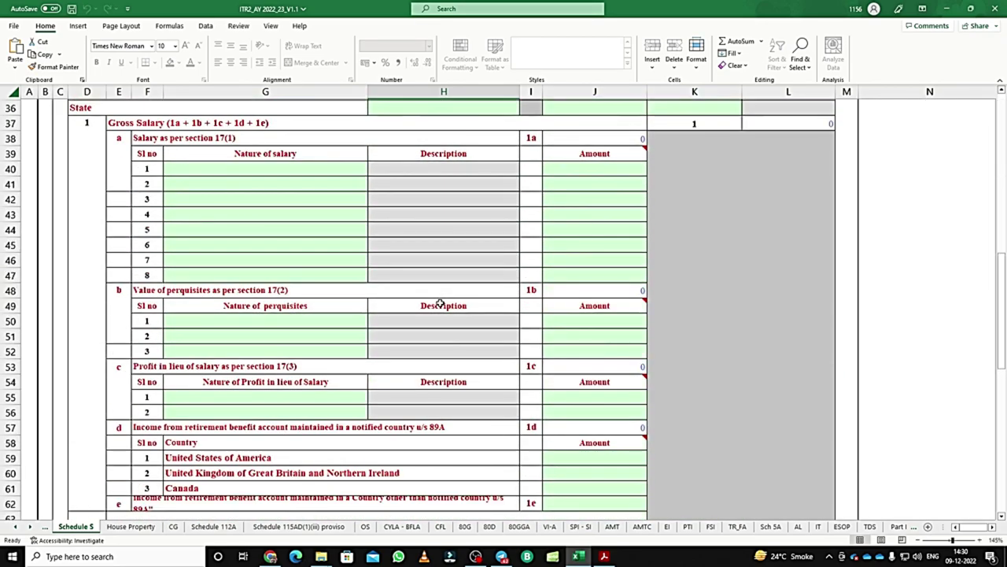
pyautogui.scroll(5, 439, 303)
pyautogui.scroll(6, 440, 303)
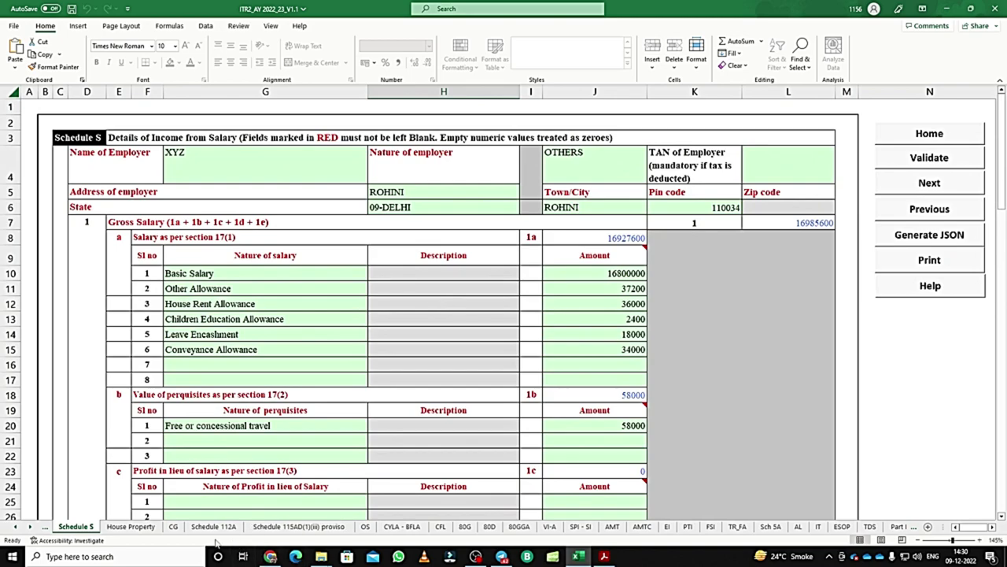
# Switch to the House Property (SCH HP) sheet.
pyautogui.click(130, 527)
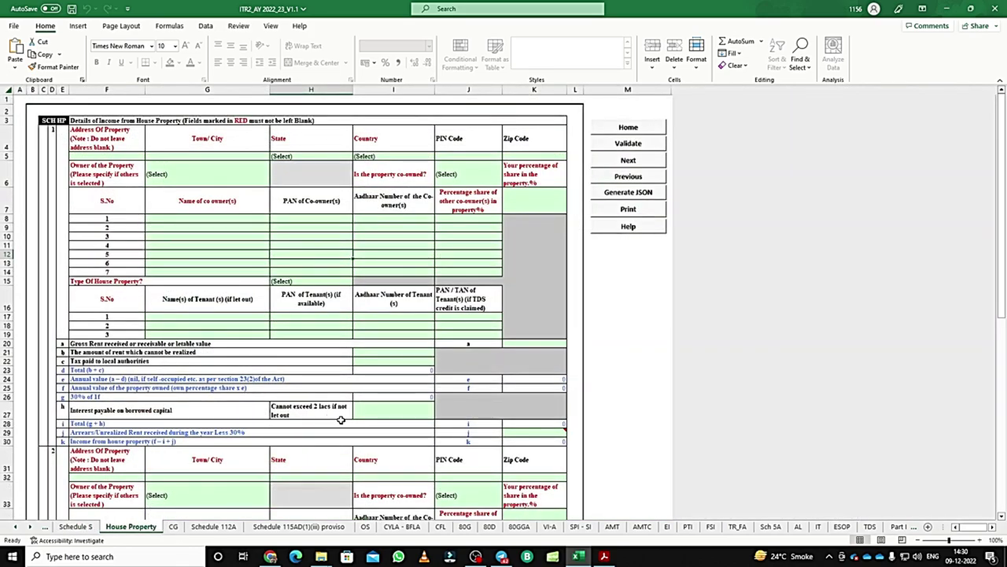
pyautogui.scroll(2, 341, 420)
pyautogui.scroll(-3, 341, 420)
pyautogui.scroll(2, 341, 419)
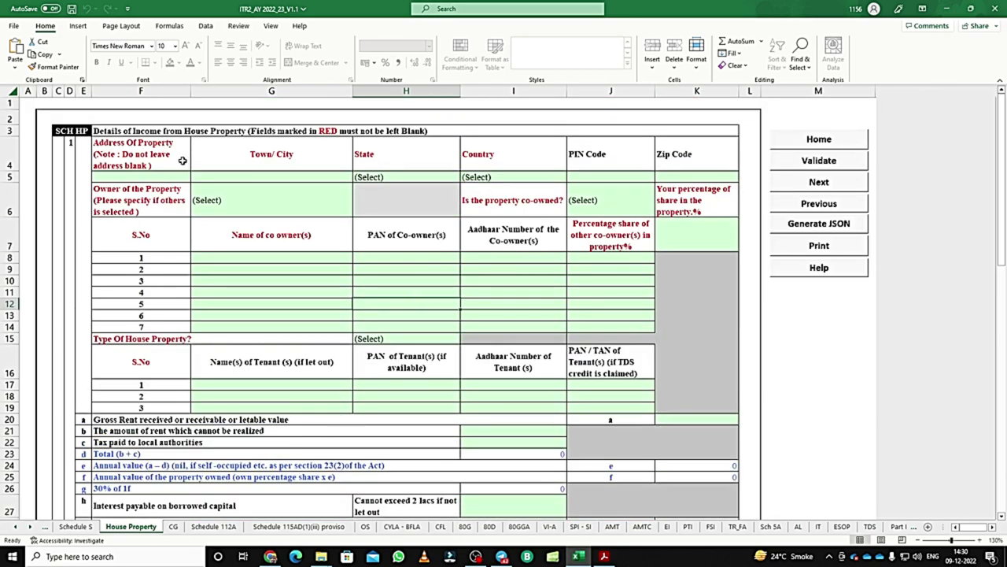
# Switch to the case study PDF and scroll through the income details.
pyautogui.hotkey('alt', 'Tab')
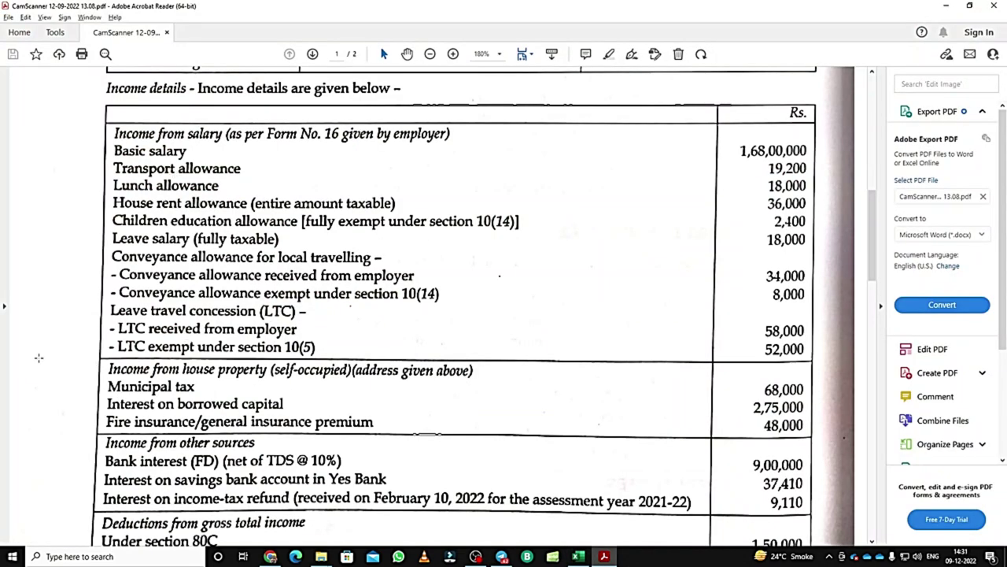
pyautogui.scroll(-1, 265, 403)
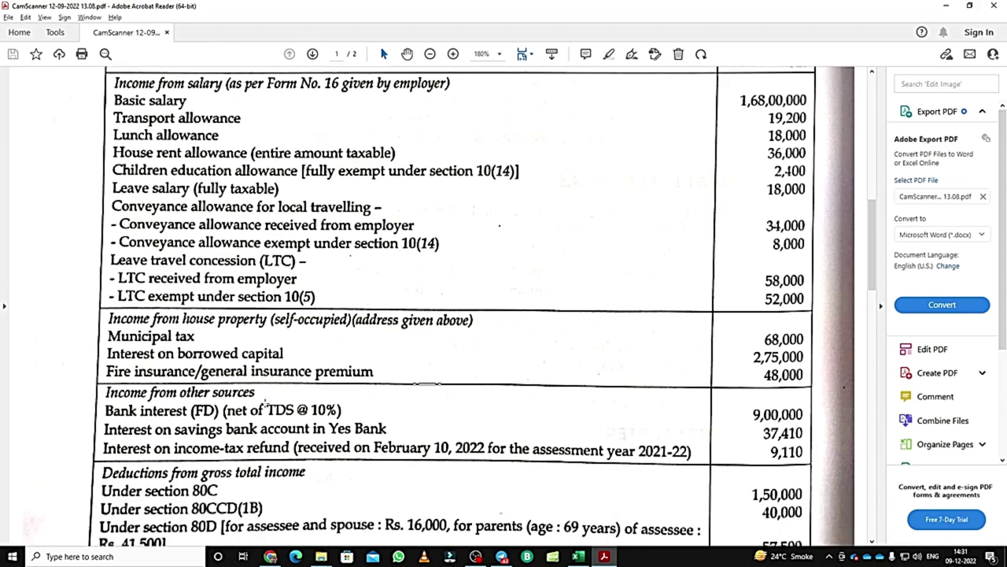
pyautogui.scroll(-1, 265, 402)
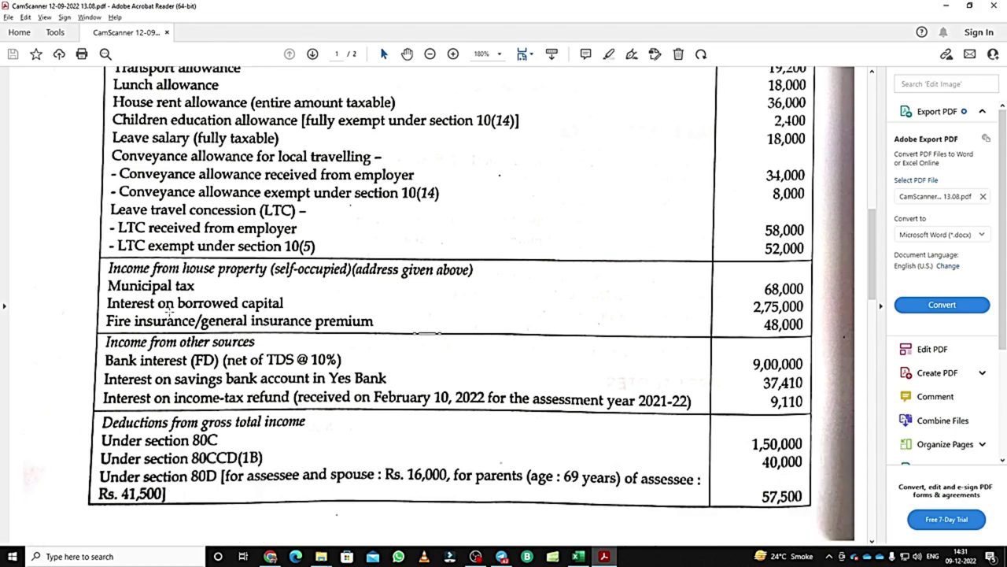
pyautogui.scroll(1, 432, 316)
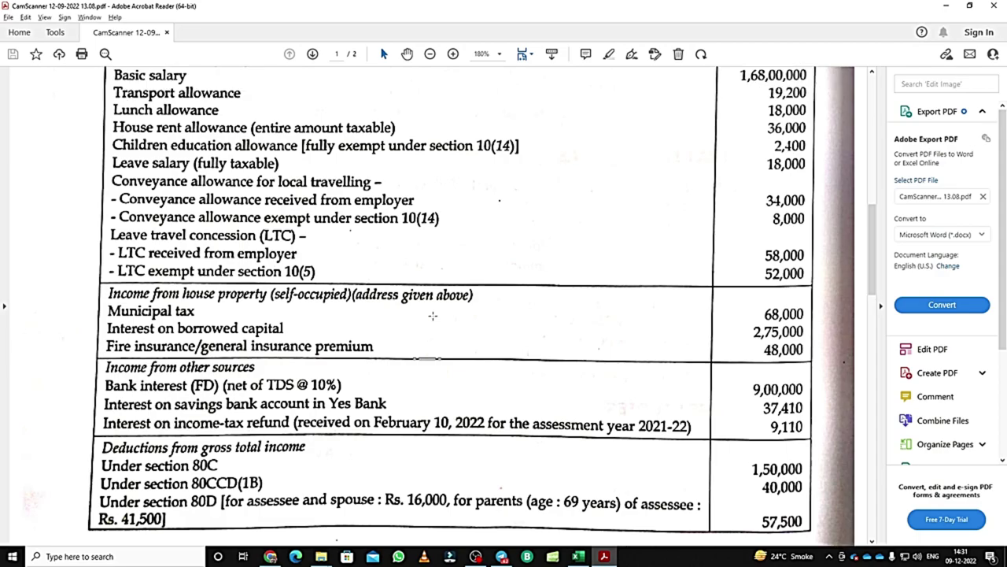
pyautogui.press('alt')
# Select all PDF text and review municipal tax 68,000 and borrowed-capital interest 2,75,000.
pyautogui.hotkey('ctrl', 'a')
pyautogui.scroll(2, 423, 346)
pyautogui.scroll(7, 423, 346)
pyautogui.scroll(10, 423, 347)
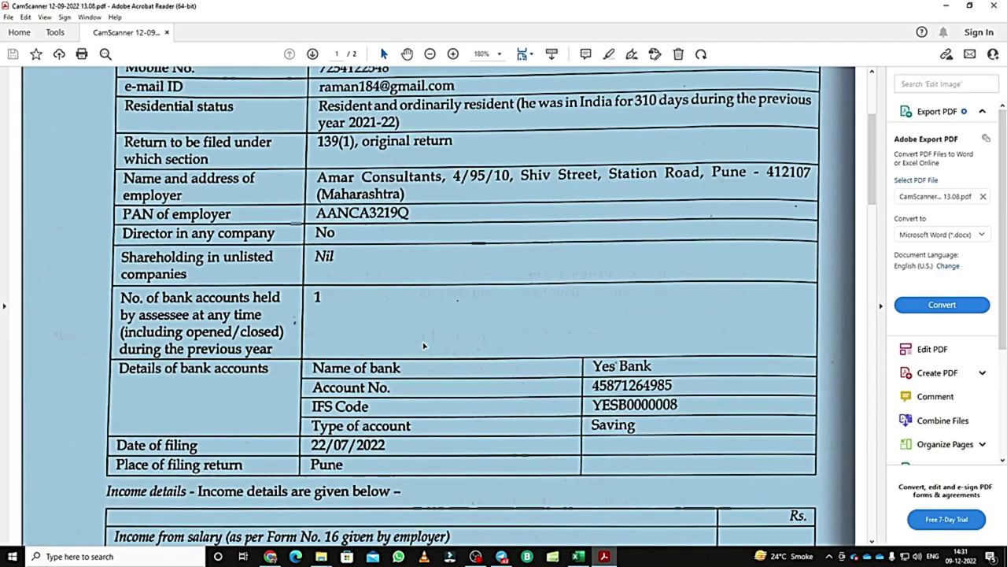
pyautogui.scroll(2, 424, 346)
pyautogui.scroll(-13, 423, 347)
pyautogui.scroll(-11, 425, 348)
pyautogui.keyDown('ctrl'); pyautogui.scroll(-2, 425, 348); pyautogui.keyUp('ctrl')
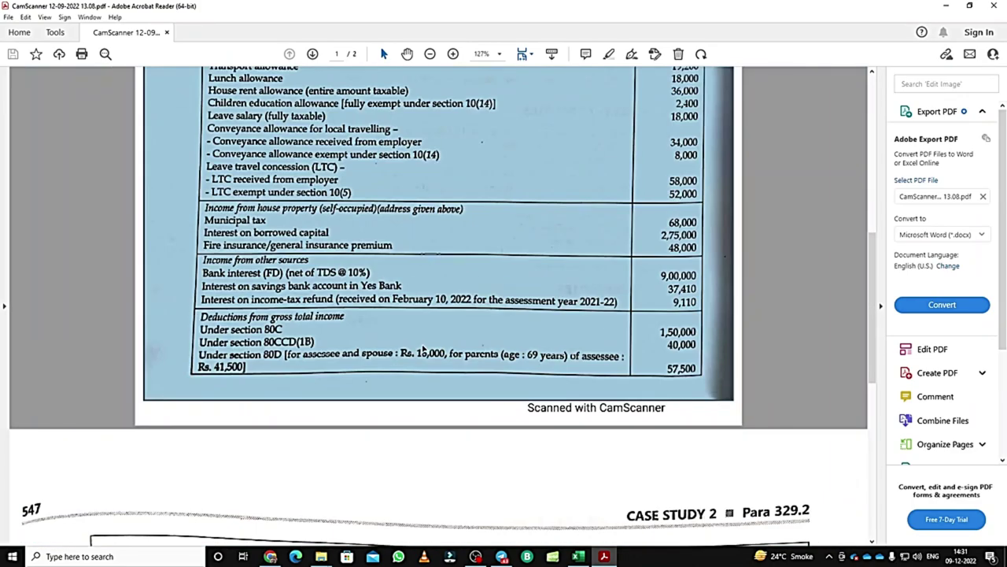
pyautogui.scroll(6, 425, 348)
pyautogui.scroll(10, 425, 348)
pyautogui.scroll(3, 424, 347)
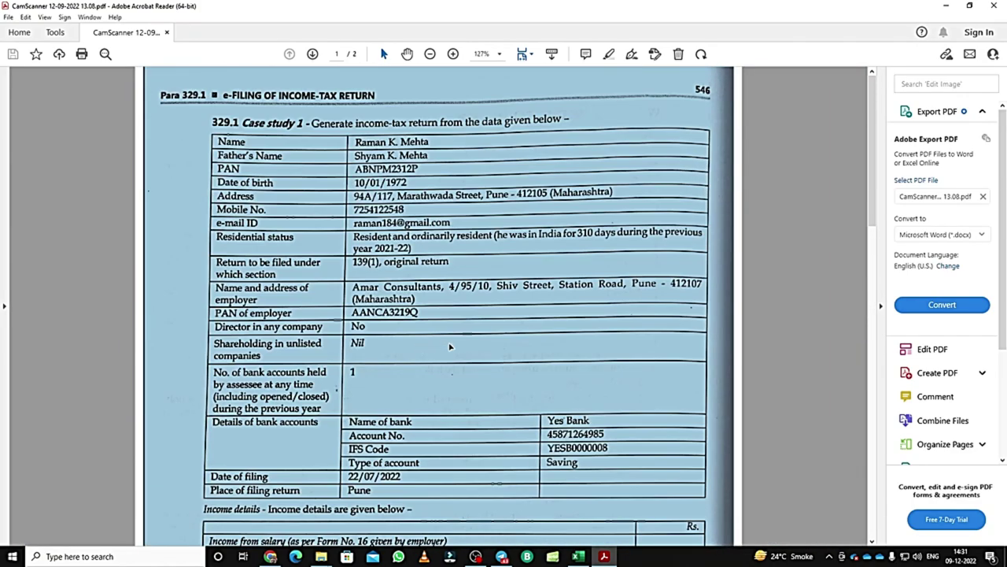
# Clear the page-wide selection and return to the Excel House Property sheet.
pyautogui.click(423, 348)
pyautogui.scroll(-10, 423, 348)
pyautogui.scroll(-3, 425, 349)
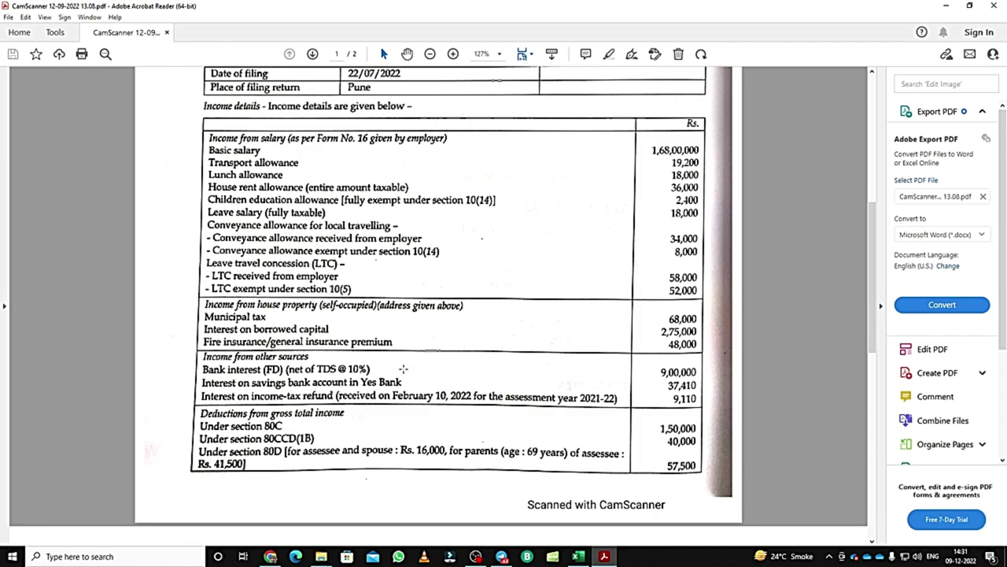
pyautogui.hotkey('alt', 'Tab')
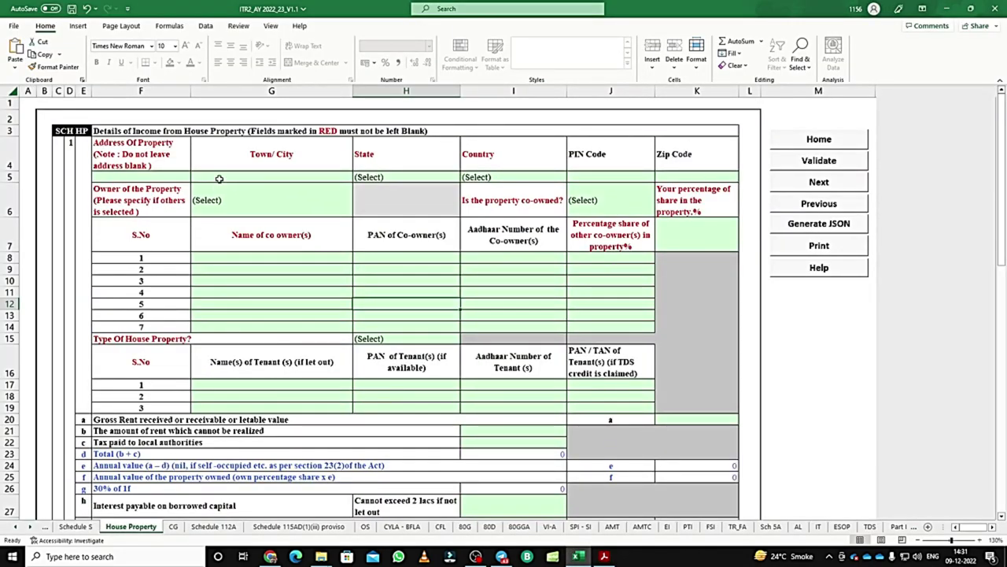
# Enter the property address PITUM PURA, PIN code 110034 and town ROHINI.
pyautogui.click(160, 176)
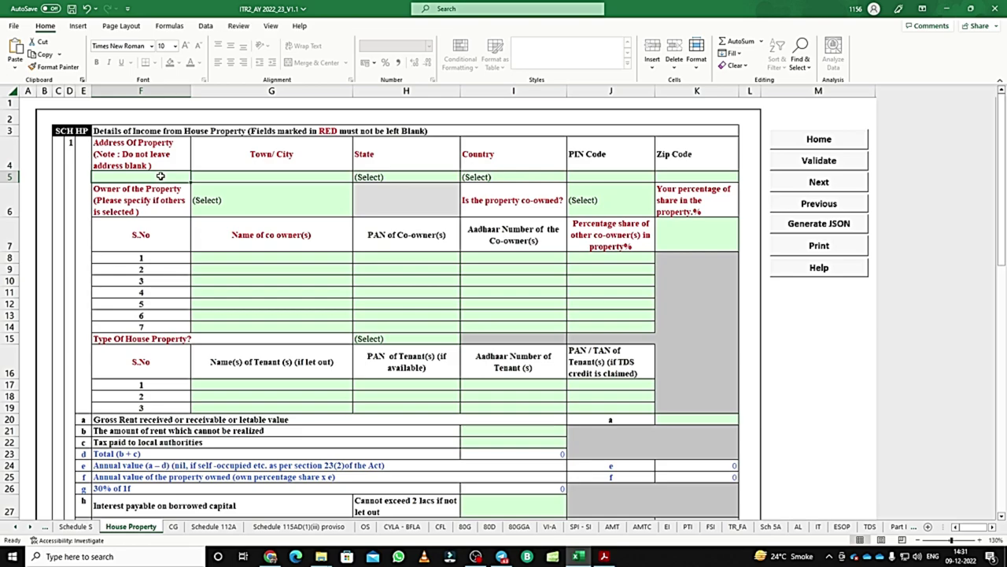
pyautogui.write('Pl')
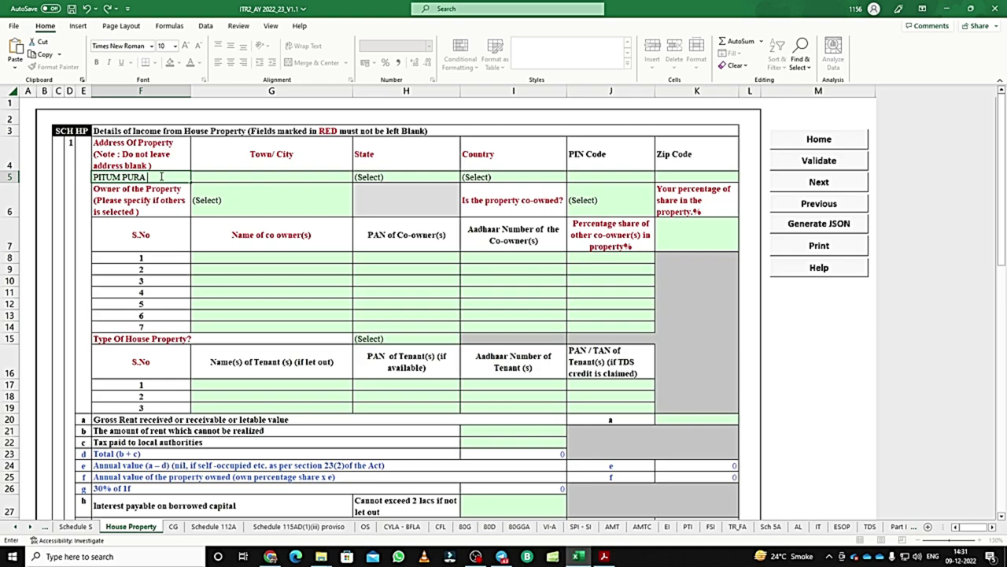
pyautogui.press('Tab')
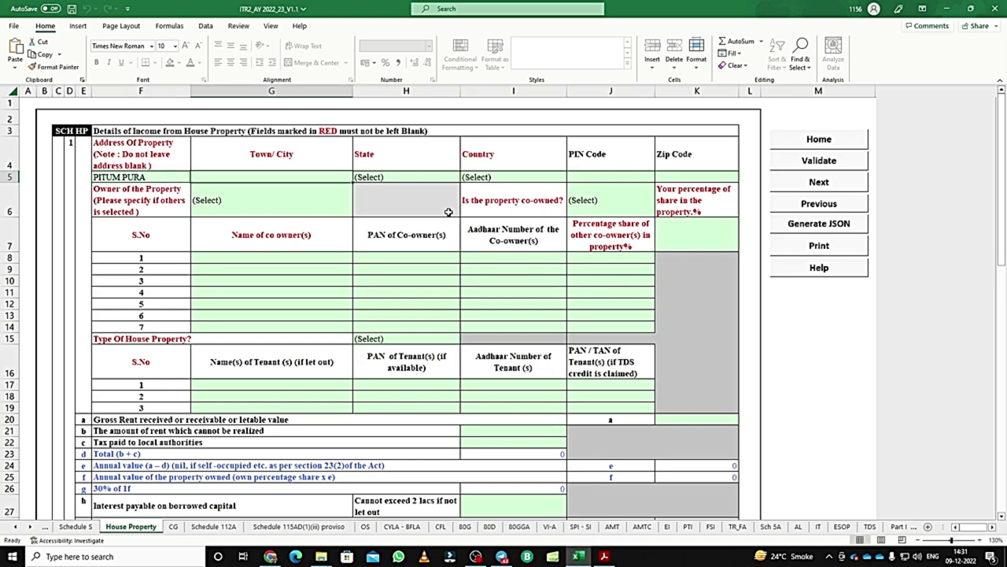
pyautogui.click(600, 181)
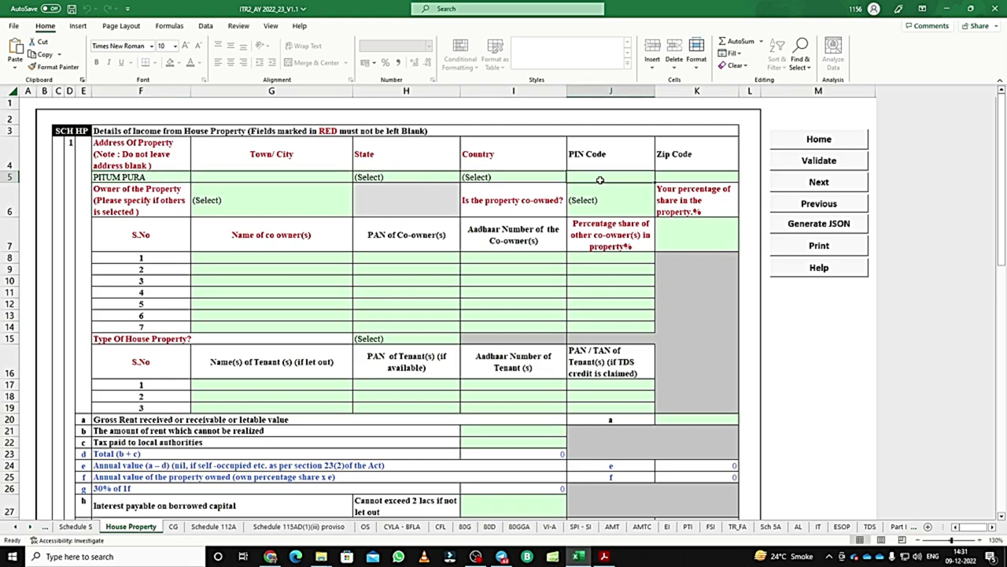
pyautogui.write('110034')
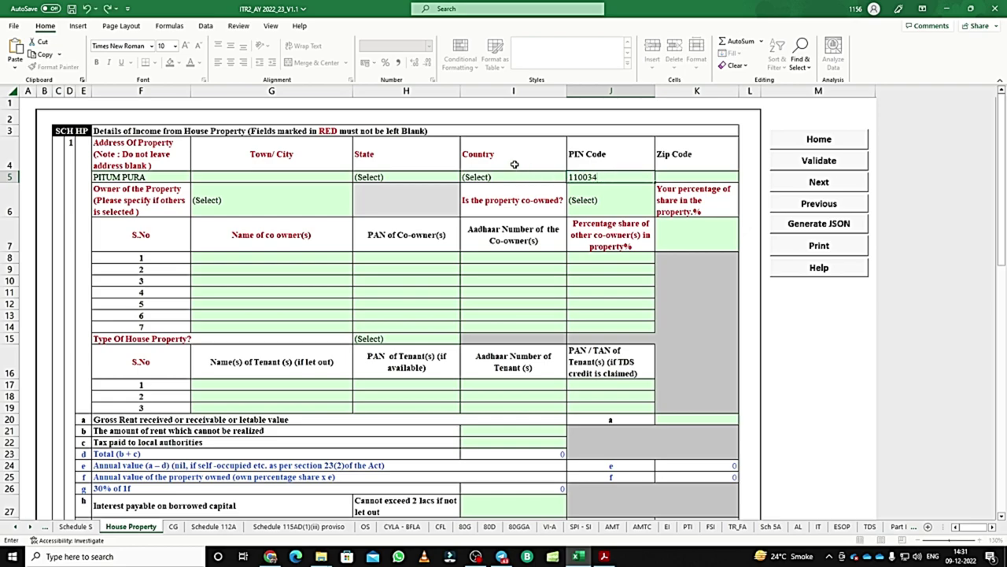
pyautogui.click(515, 169)
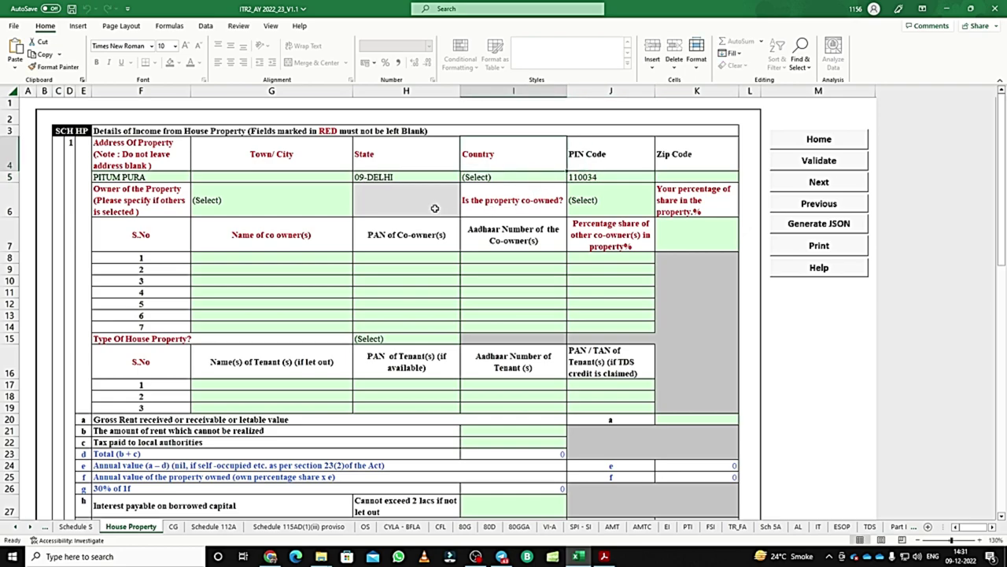
pyautogui.click(303, 178)
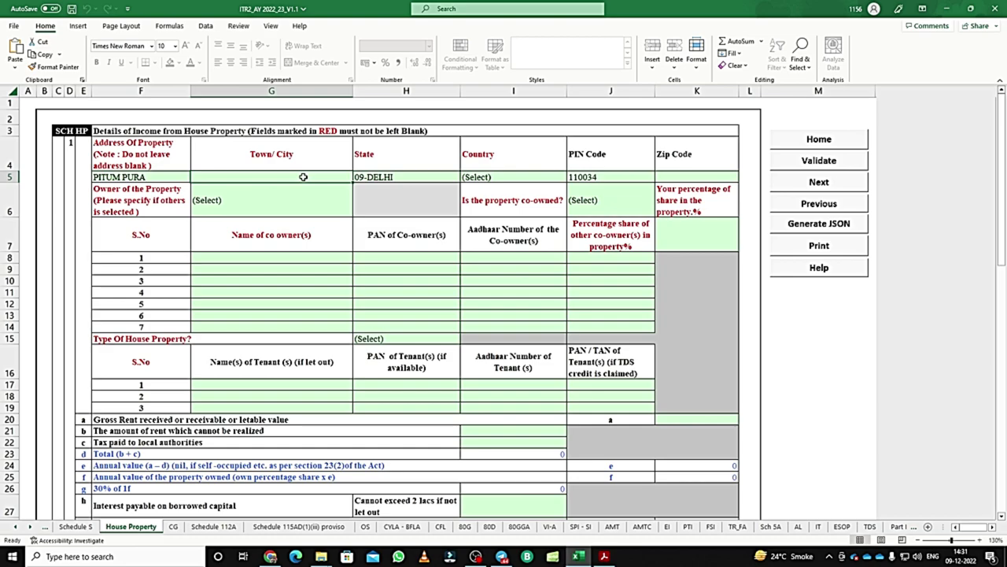
pyautogui.write('ROHINI')
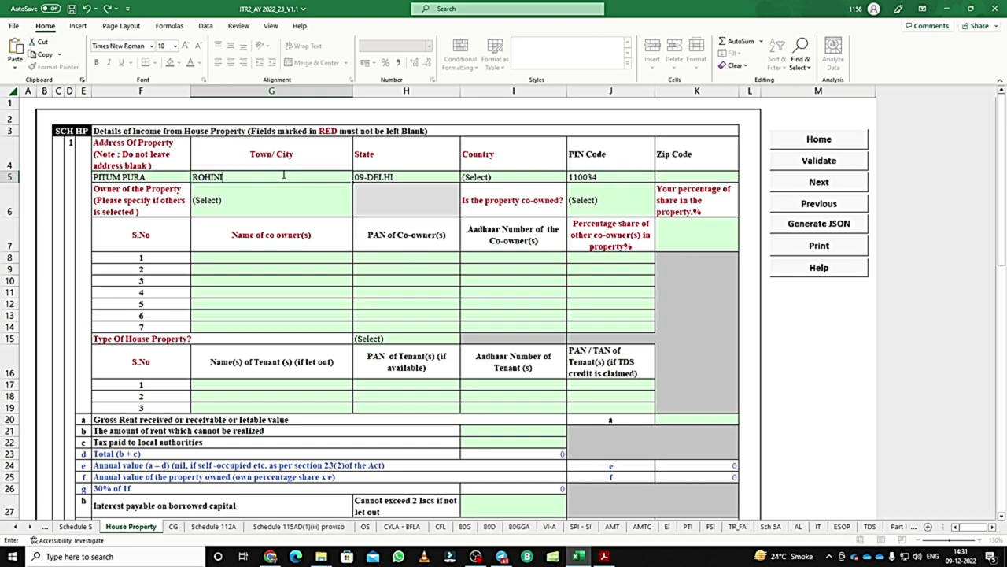
pyautogui.click(240, 201)
# Set the property owner to Self.
pyautogui.click(356, 211)
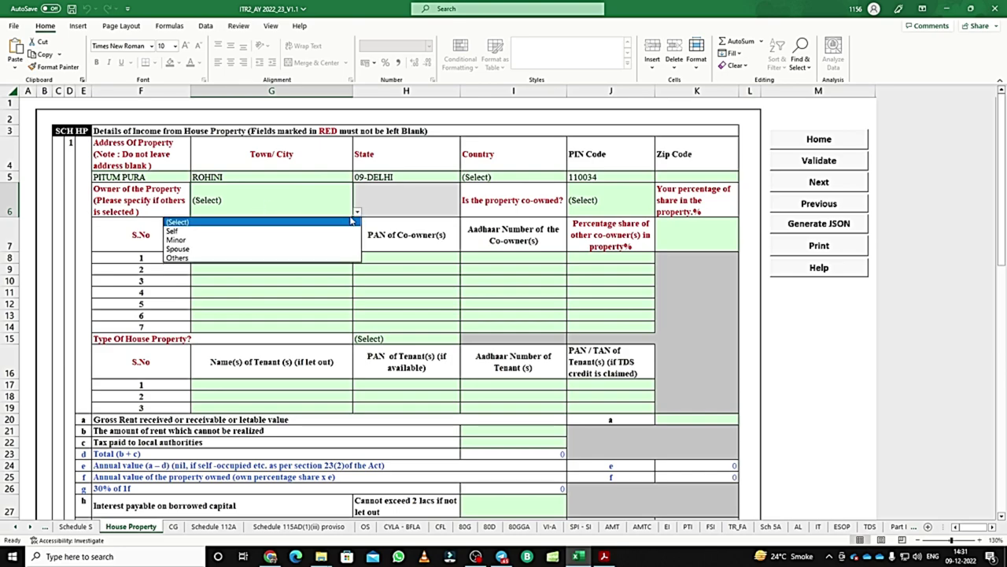
pyautogui.hotkey('alt', 'Tab')
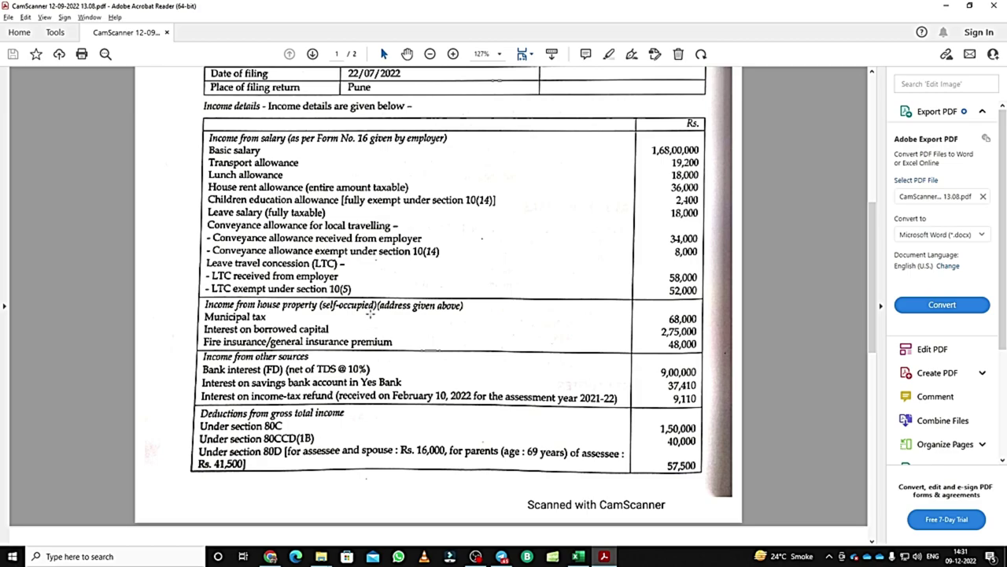
pyautogui.hotkey('alt', 'Tab')
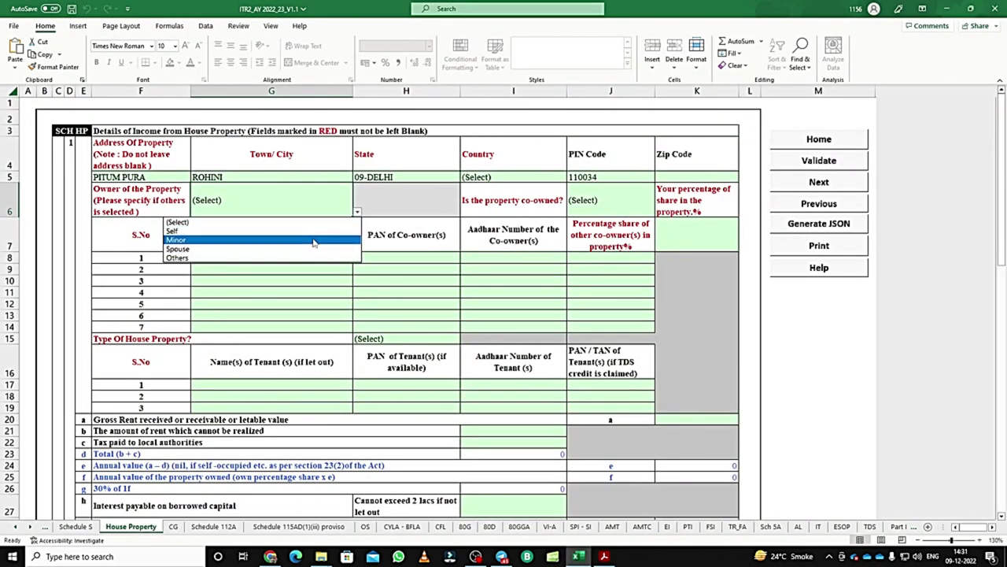
pyautogui.click(313, 238)
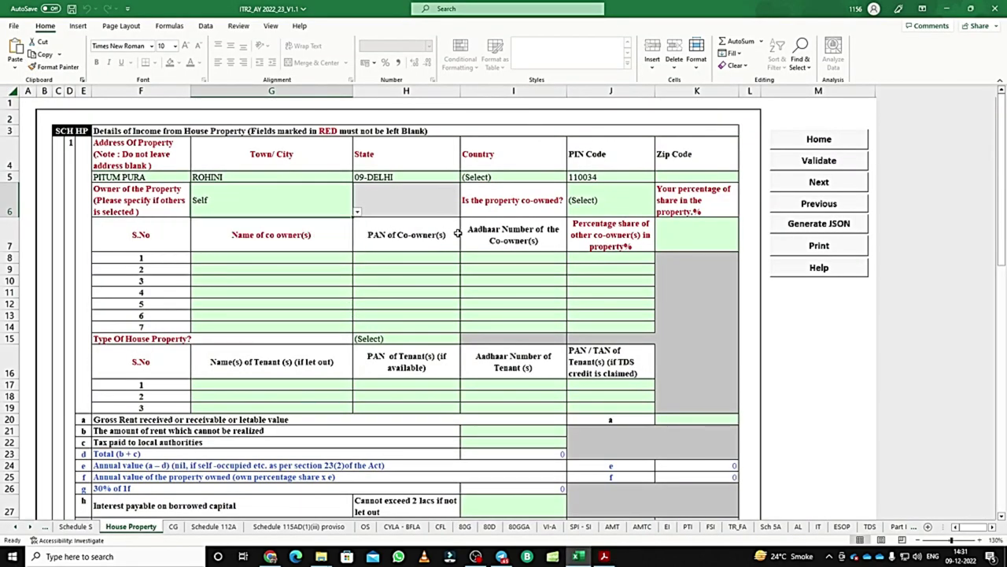
# Mark the property as not co-owned (No).
pyautogui.click(595, 199)
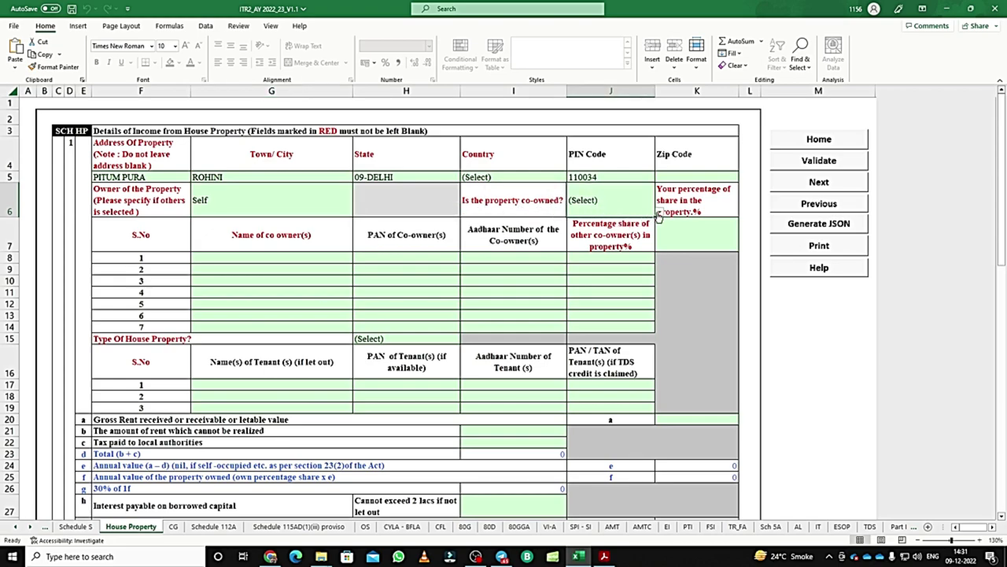
pyautogui.click(659, 214)
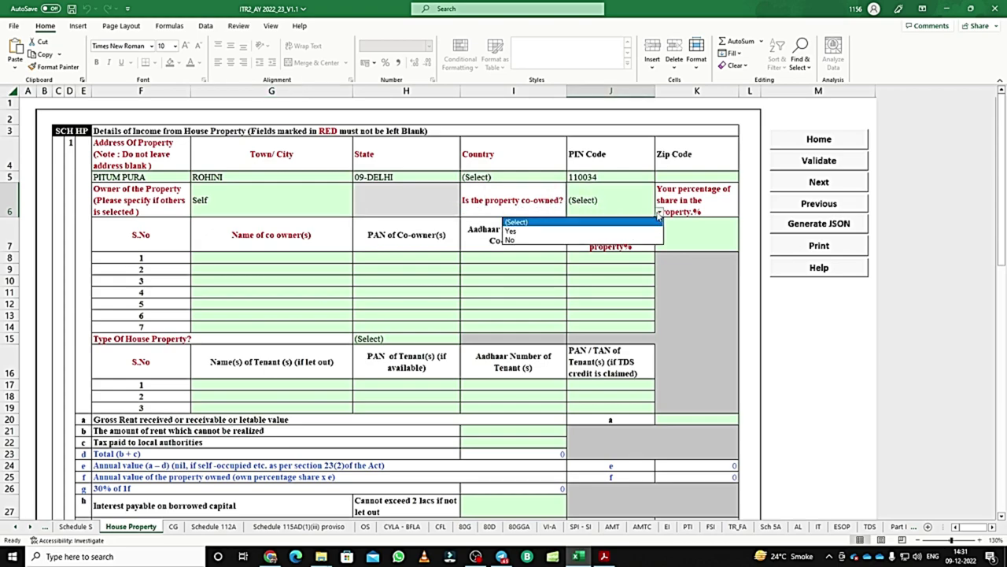
pyautogui.click(529, 239)
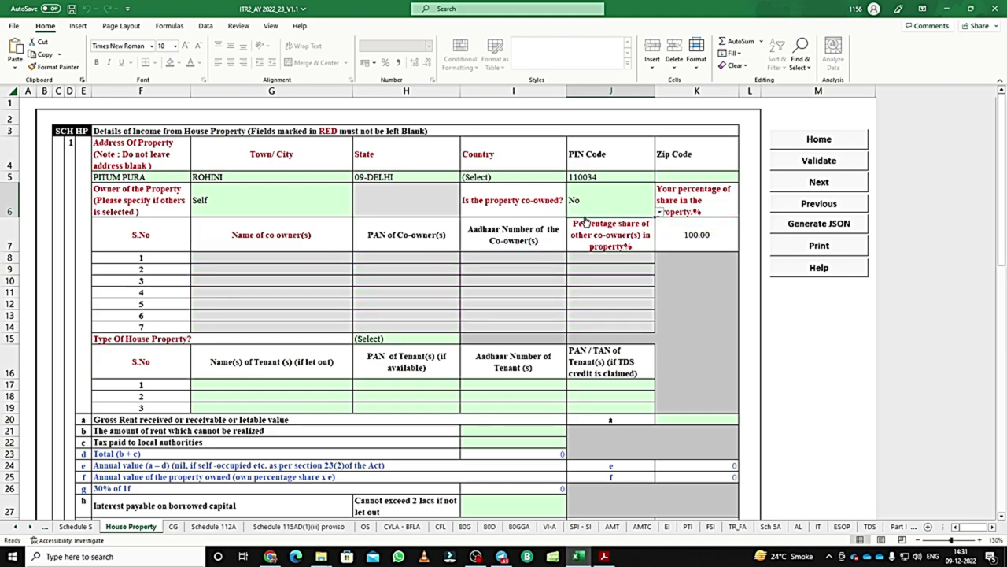
pyautogui.click(330, 266)
pyautogui.click(329, 268)
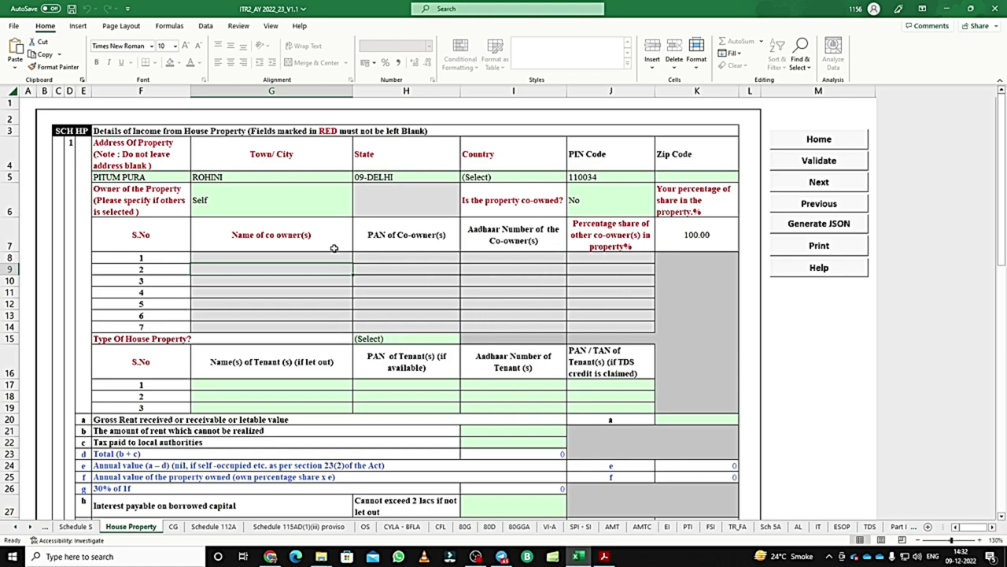
# Set Type Of House Property to Self Occupied after briefly trying Let Out.
pyautogui.scroll(-3, 336, 251)
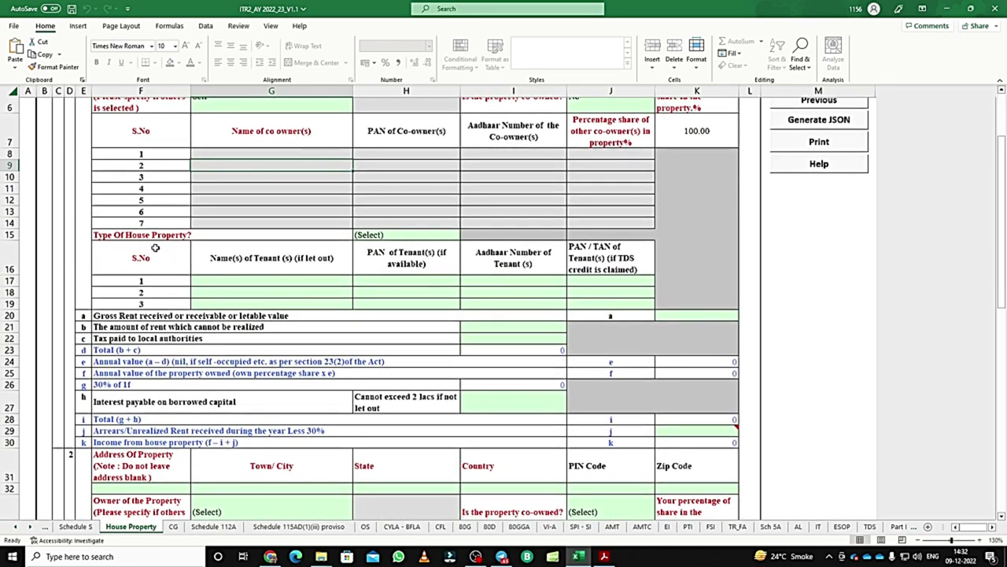
pyautogui.click(410, 237)
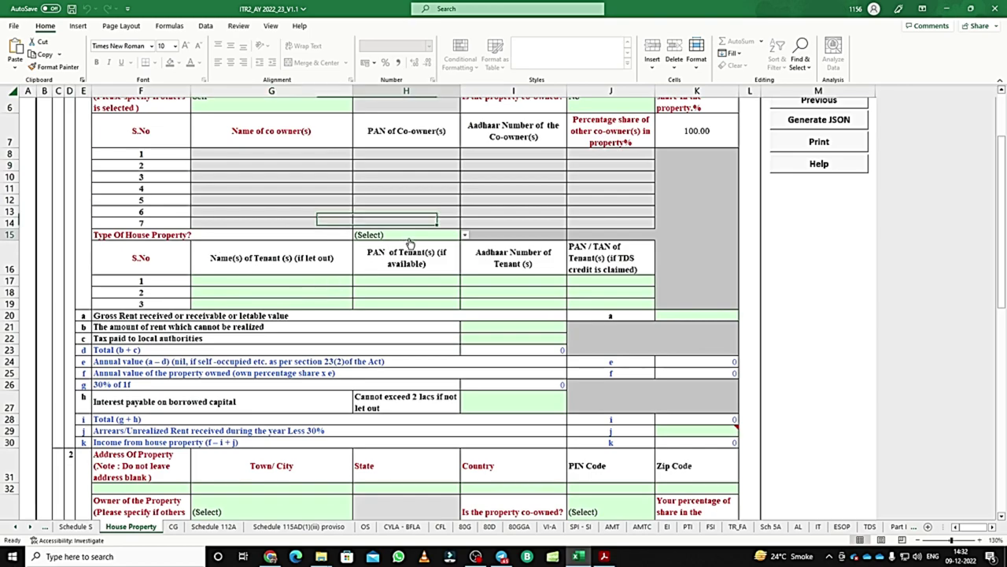
pyautogui.click(464, 235)
pyautogui.click(392, 254)
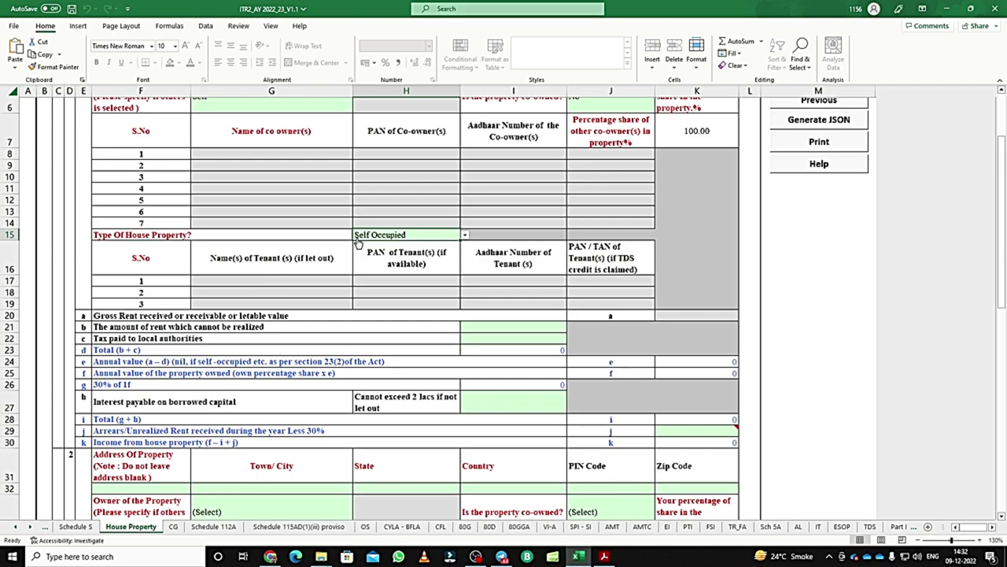
pyautogui.hotkey('alt', 'Down')
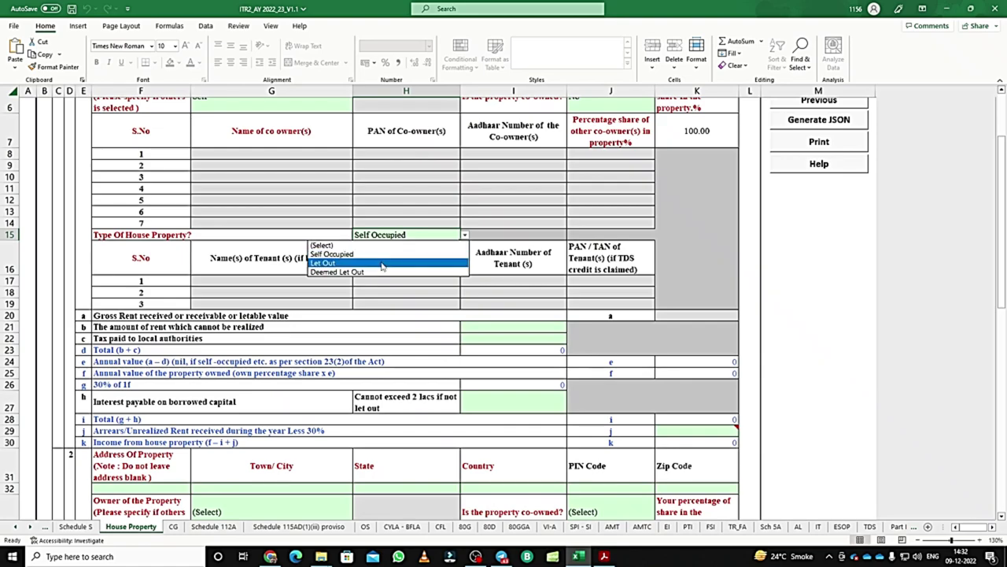
pyautogui.click(383, 264)
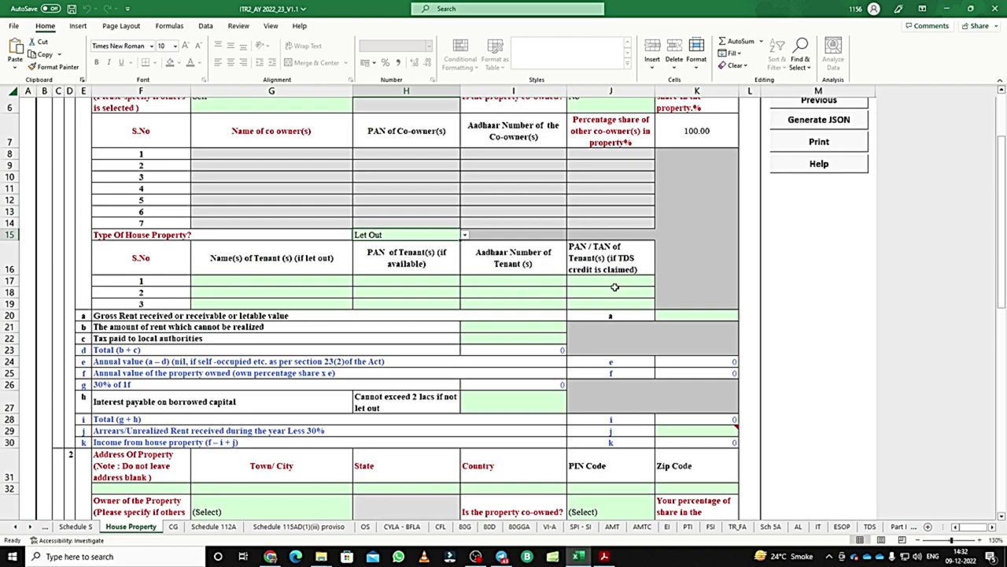
pyautogui.click(464, 235)
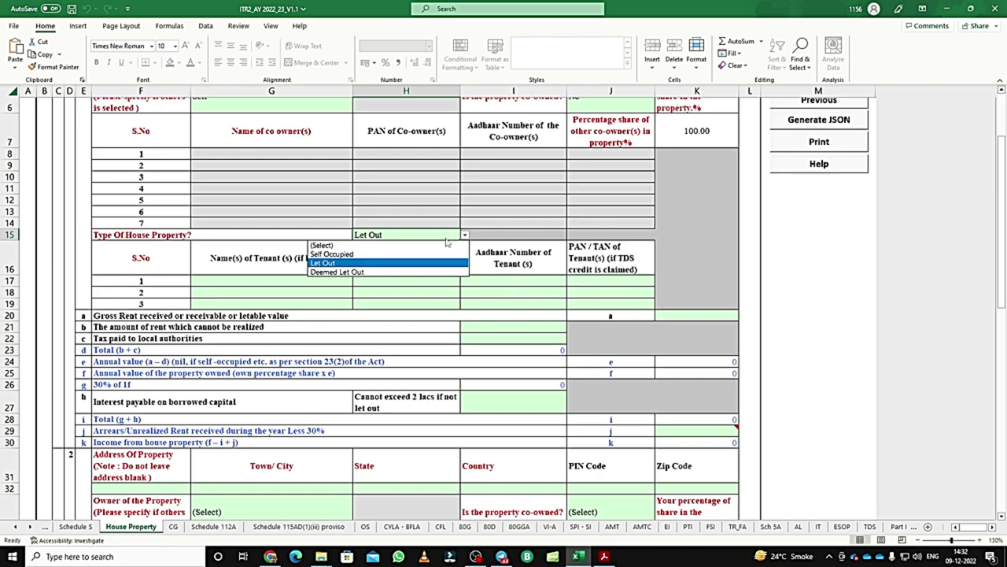
pyautogui.click(425, 255)
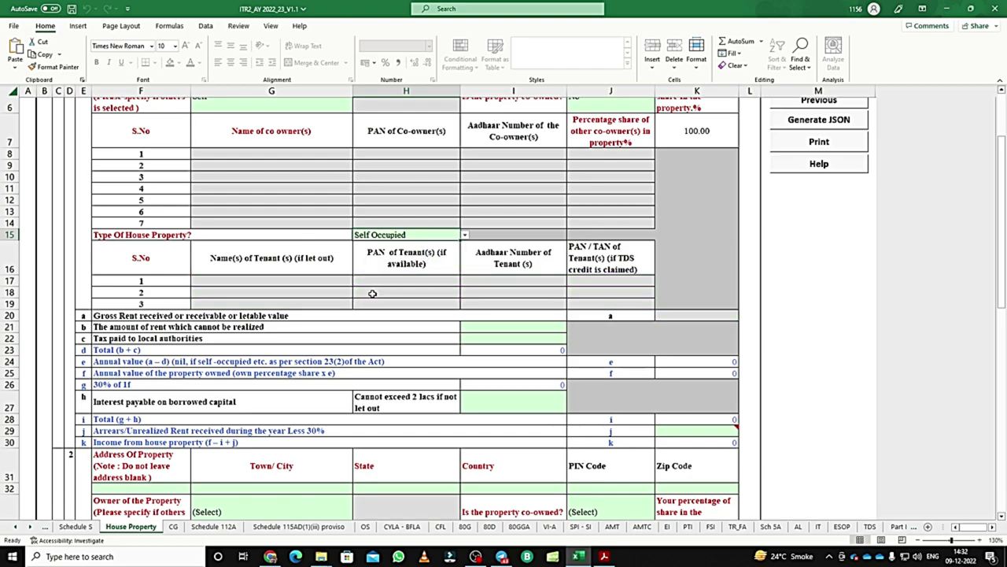
pyautogui.scroll(-1, 376, 290)
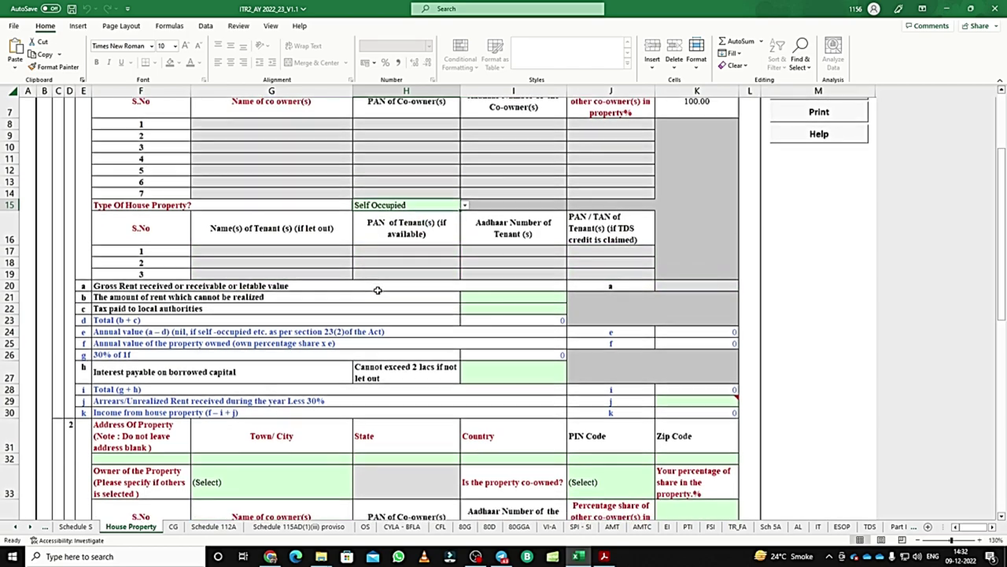
pyautogui.scroll(-1, 354, 285)
pyautogui.scroll(-1, 331, 279)
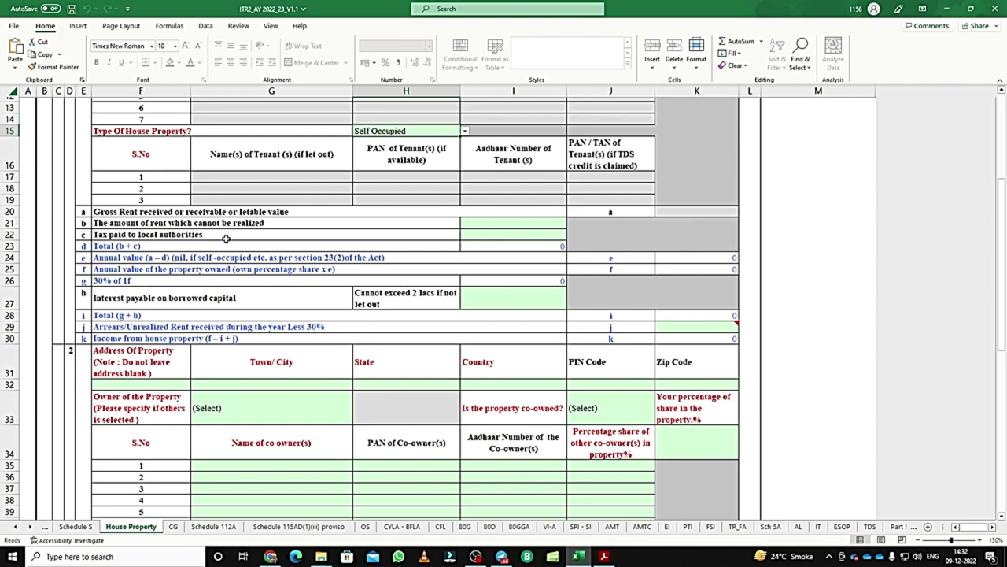
pyautogui.hotkey('alt', 'Tab')
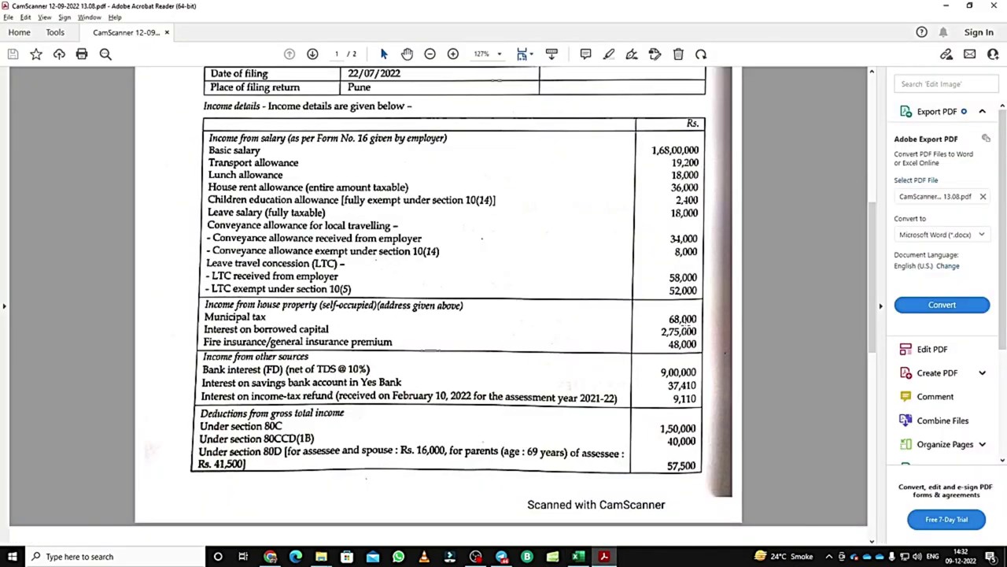
pyautogui.hotkey('alt', 'Tab')
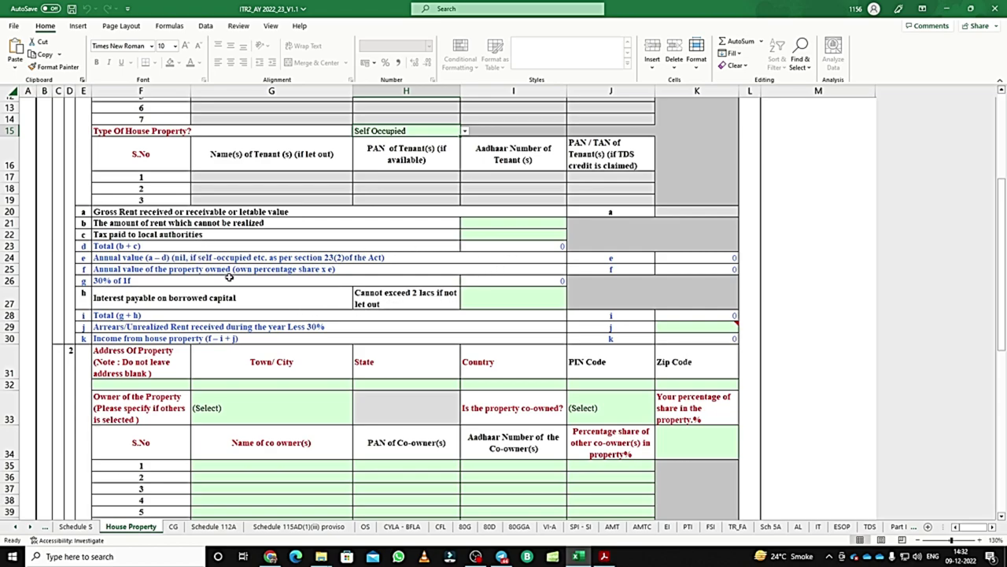
pyautogui.click(509, 301)
pyautogui.hotkey('alt', 'Tab')
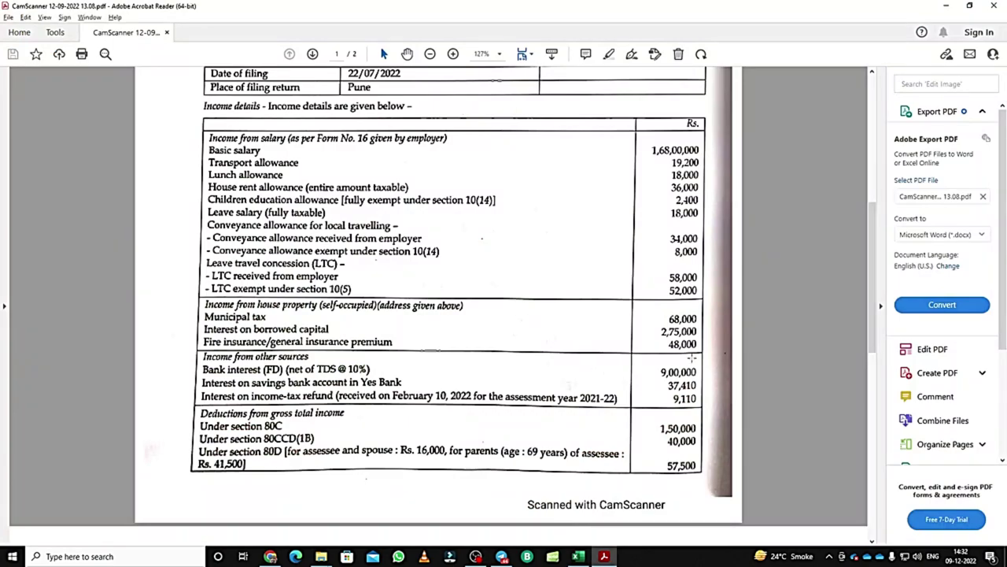
pyautogui.hotkey('alt', 'Tab')
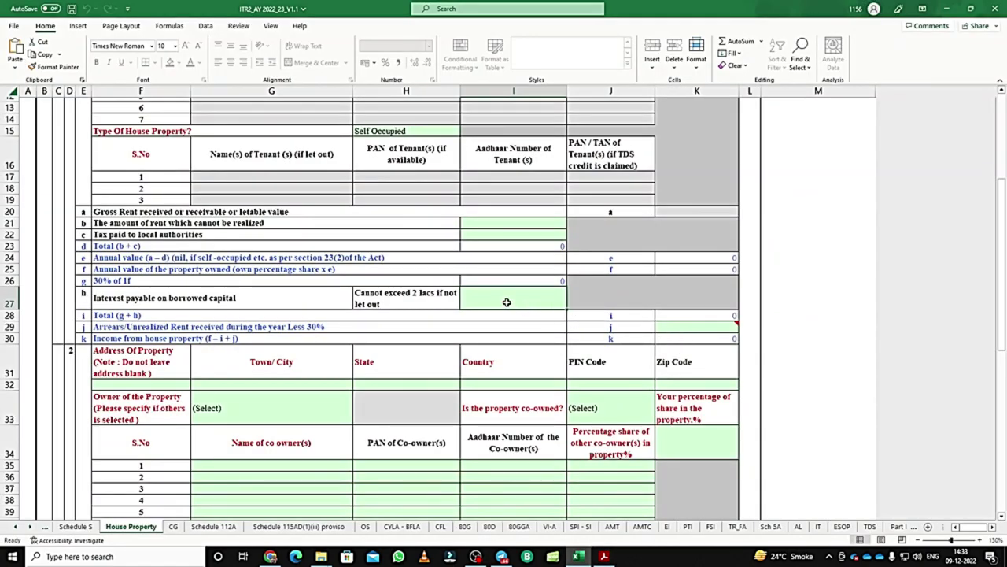
pyautogui.write('200000')
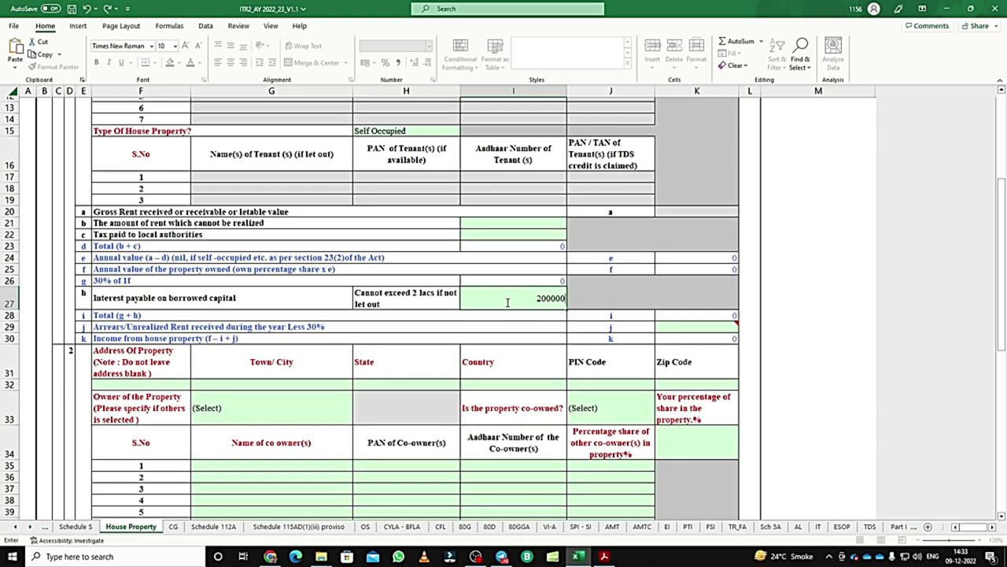
# Enter 275000 as borrowed-capital interest, accept the limit alert, then enter 200000 instead.
pyautogui.click(795, 290)
pyautogui.click(539, 300)
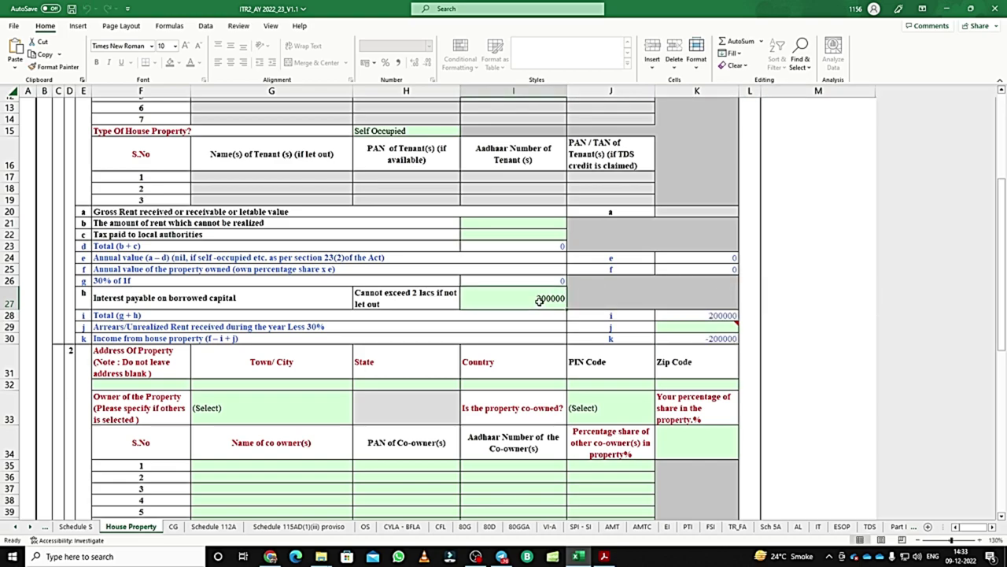
pyautogui.write('2')
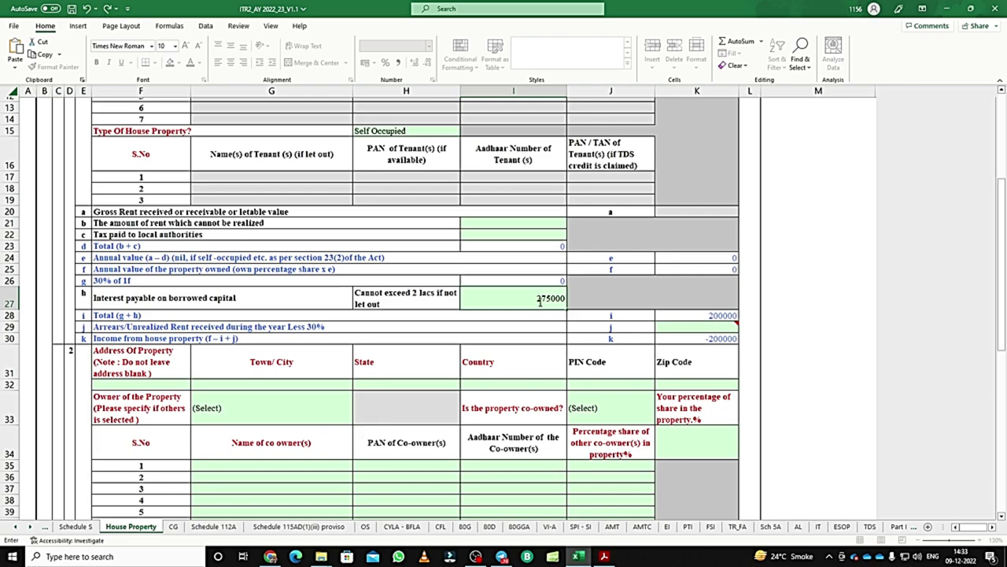
pyautogui.click(814, 282)
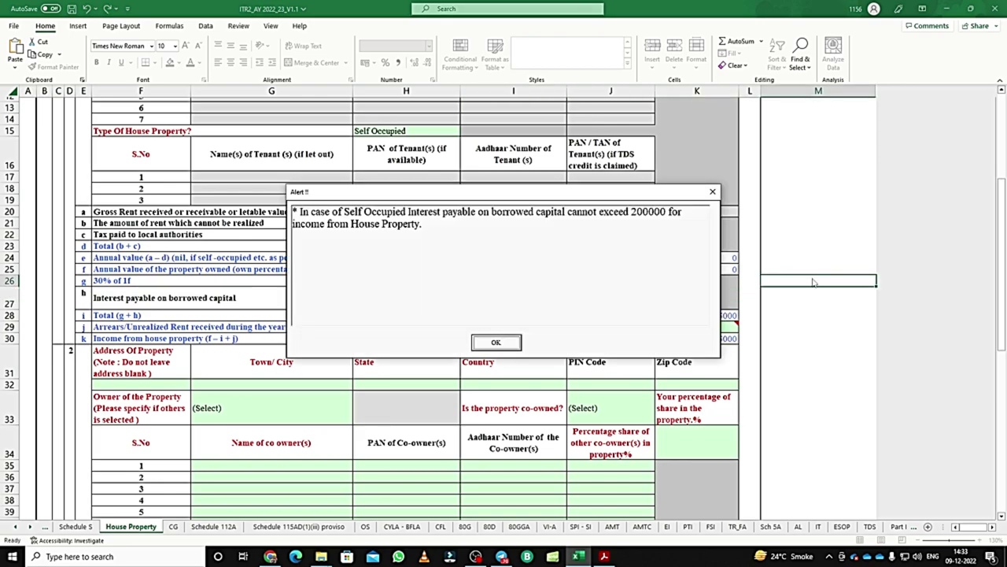
pyautogui.click(496, 341)
pyautogui.write('20')
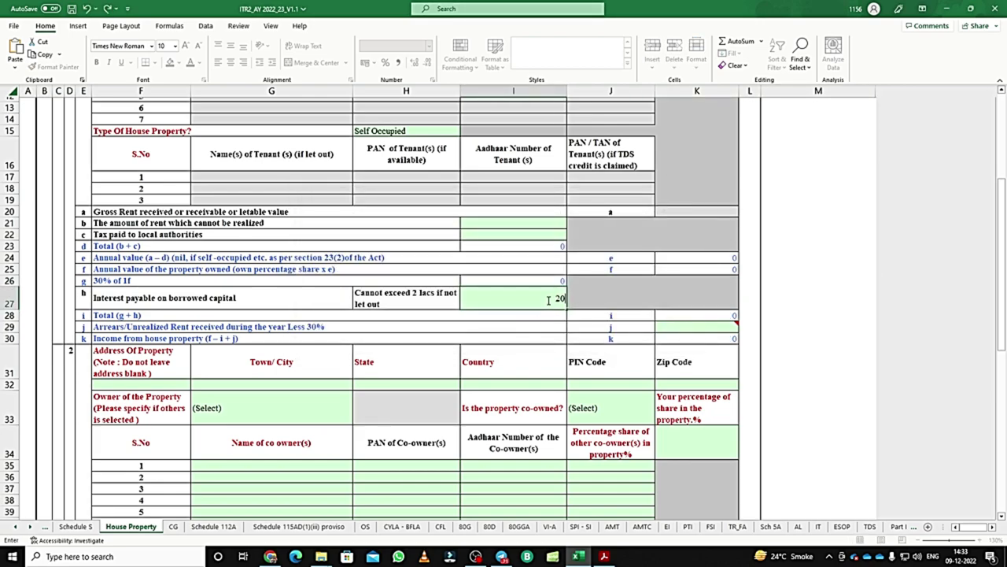
pyautogui.write('0000')
pyautogui.click(825, 247)
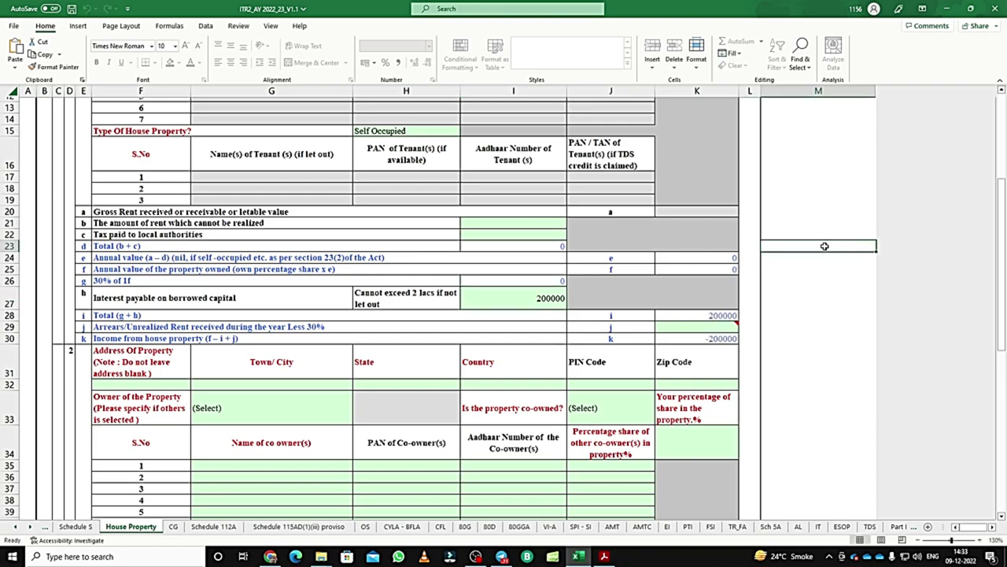
pyautogui.scroll(-3, 338, 338)
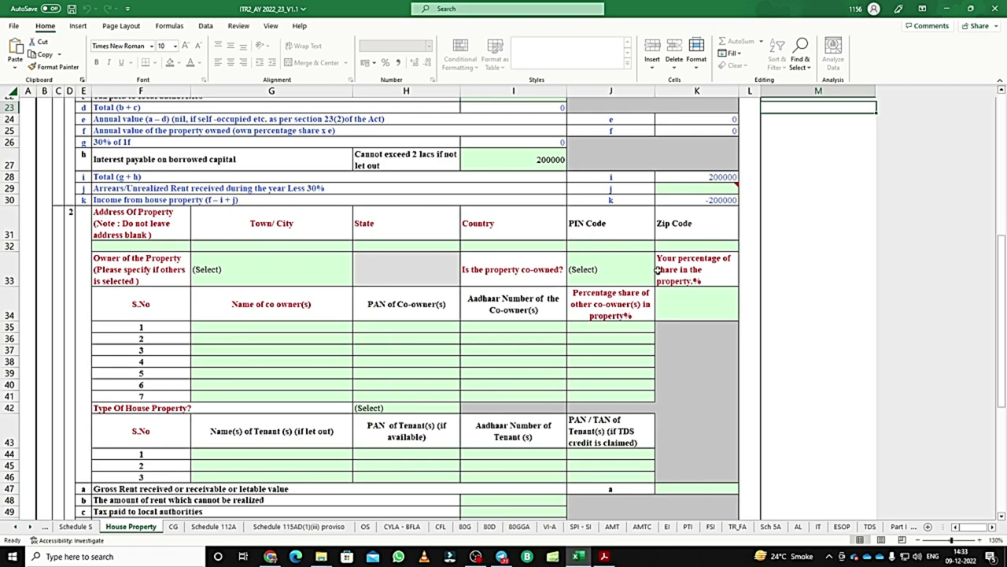
pyautogui.scroll(-3, 489, 335)
pyautogui.scroll(-2, 488, 335)
pyautogui.scroll(-1, 489, 335)
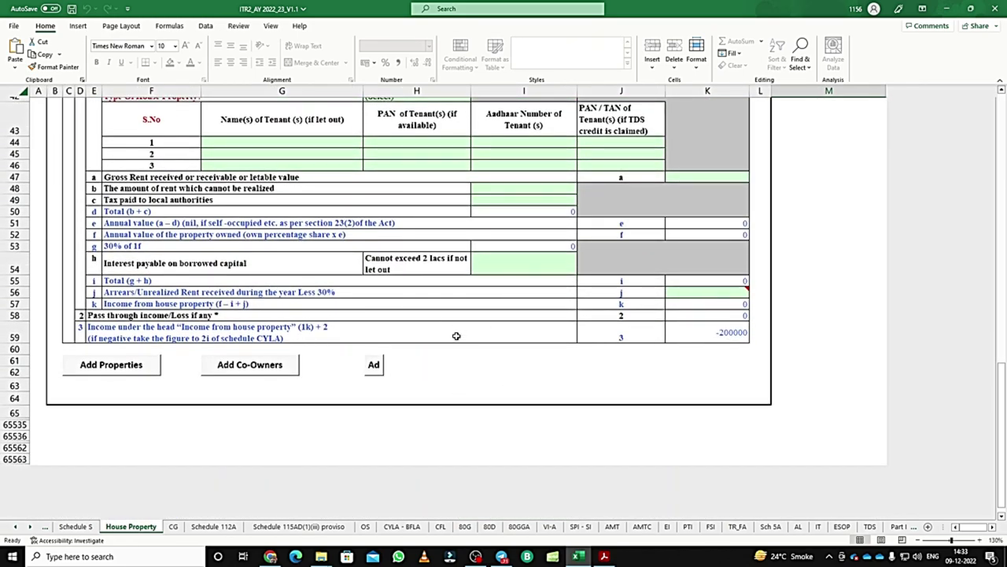
pyautogui.scroll(8, 425, 368)
pyautogui.scroll(5, 425, 369)
pyautogui.scroll(1, 425, 368)
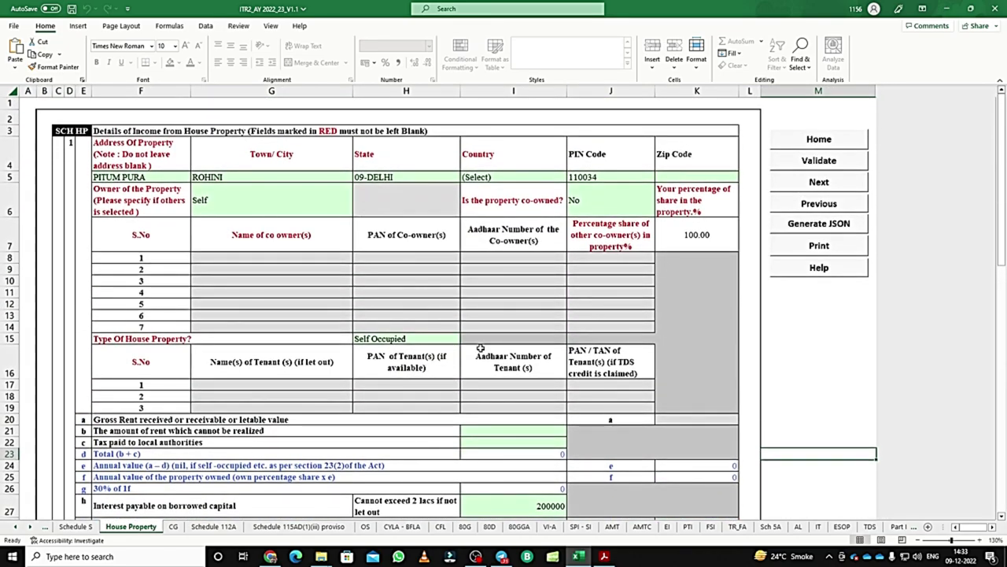
pyautogui.click(816, 162)
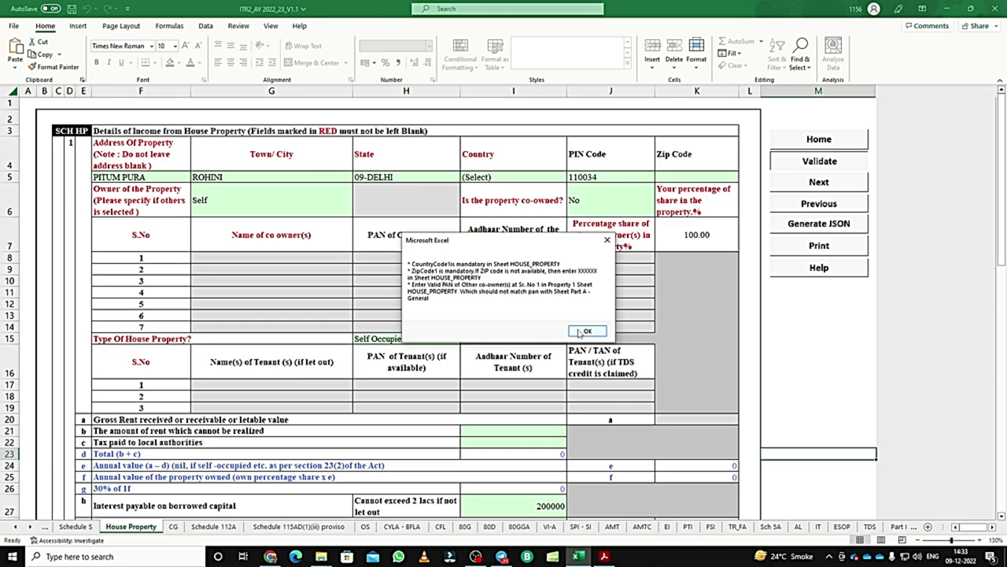
pyautogui.click(587, 331)
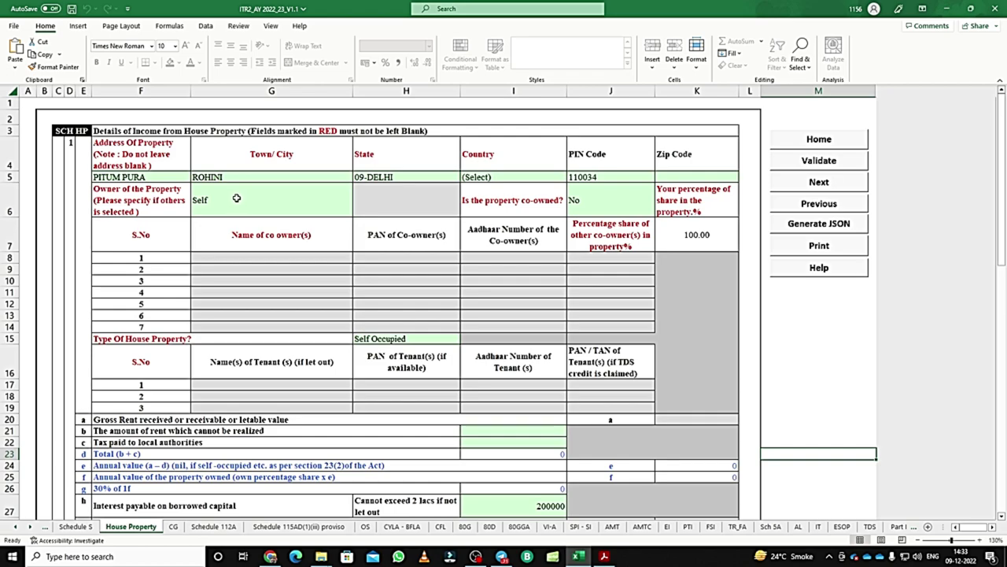
# Choose 91-INDIA as the property's country, validate, and dismiss the co-owner PAN warning.
pyautogui.click(508, 181)
pyautogui.click(572, 177)
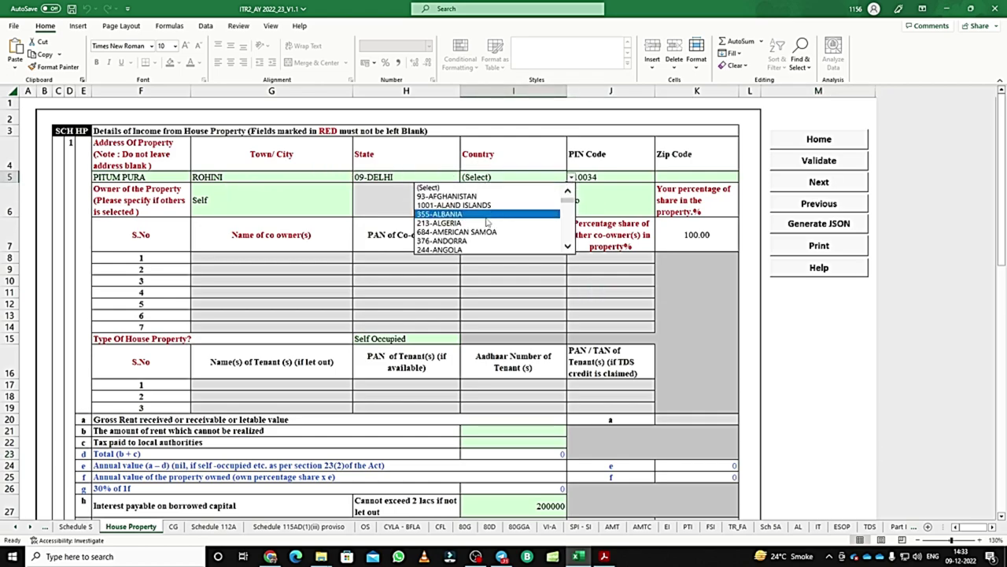
pyautogui.moveTo(575, 201); pyautogui.dragTo(574, 214)
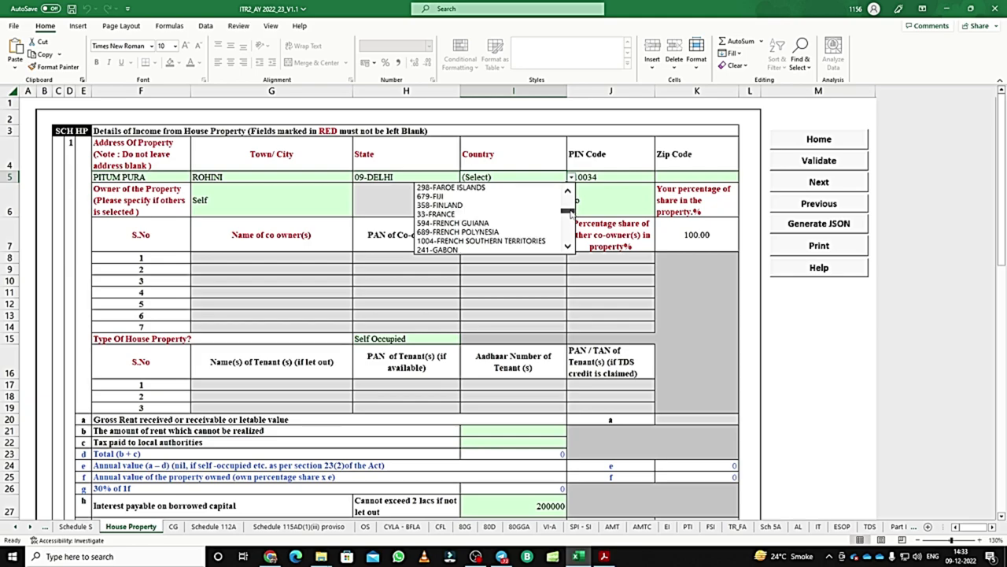
pyautogui.moveTo(572, 213); pyautogui.dragTo(571, 212)
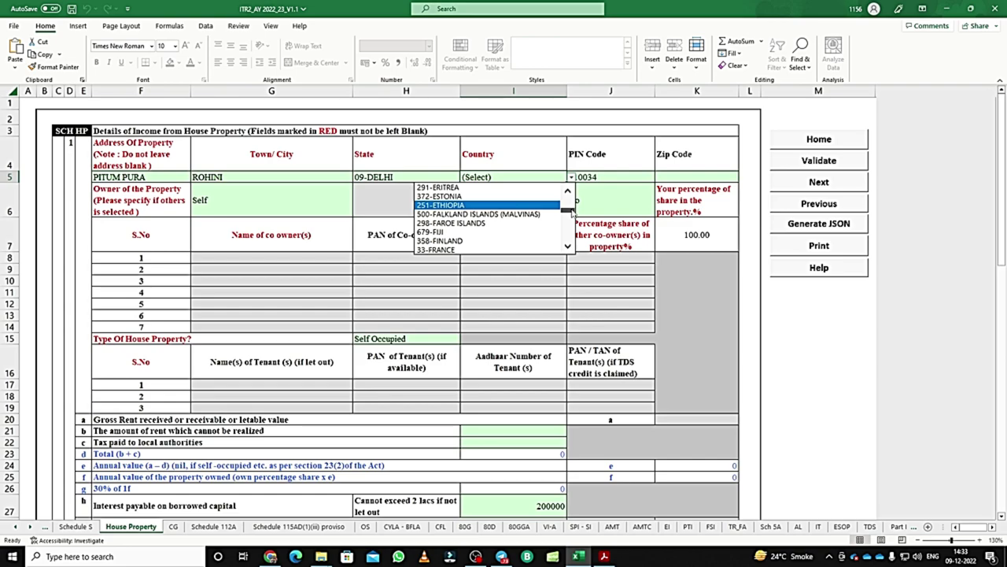
pyautogui.moveTo(572, 210); pyautogui.dragTo(572, 218)
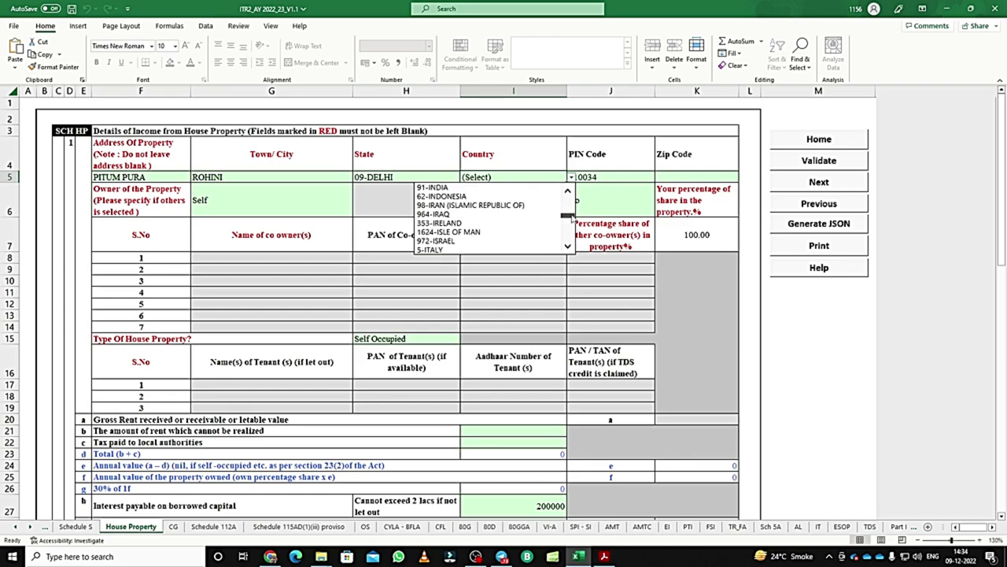
pyautogui.click(490, 187)
pyautogui.click(795, 164)
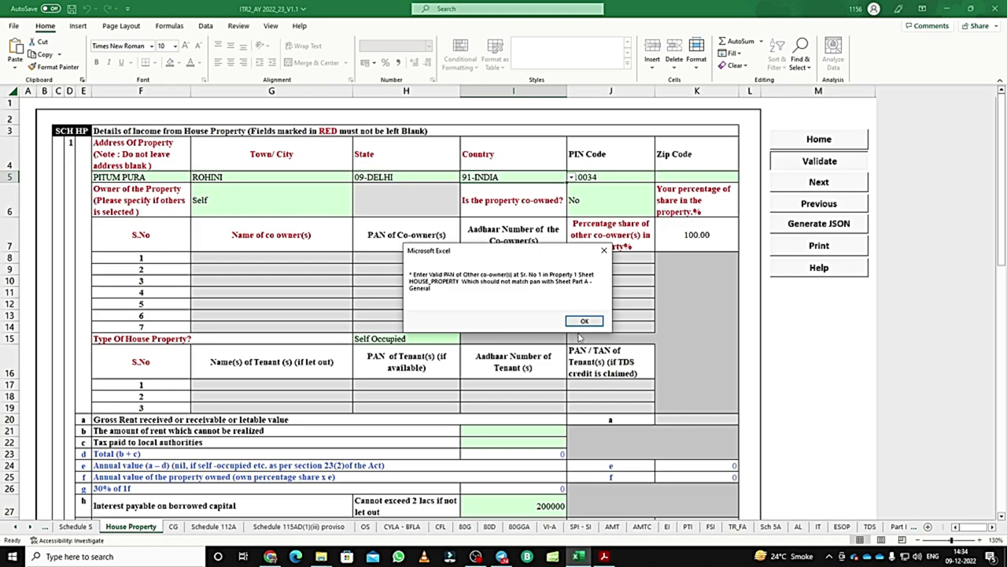
pyautogui.click(585, 321)
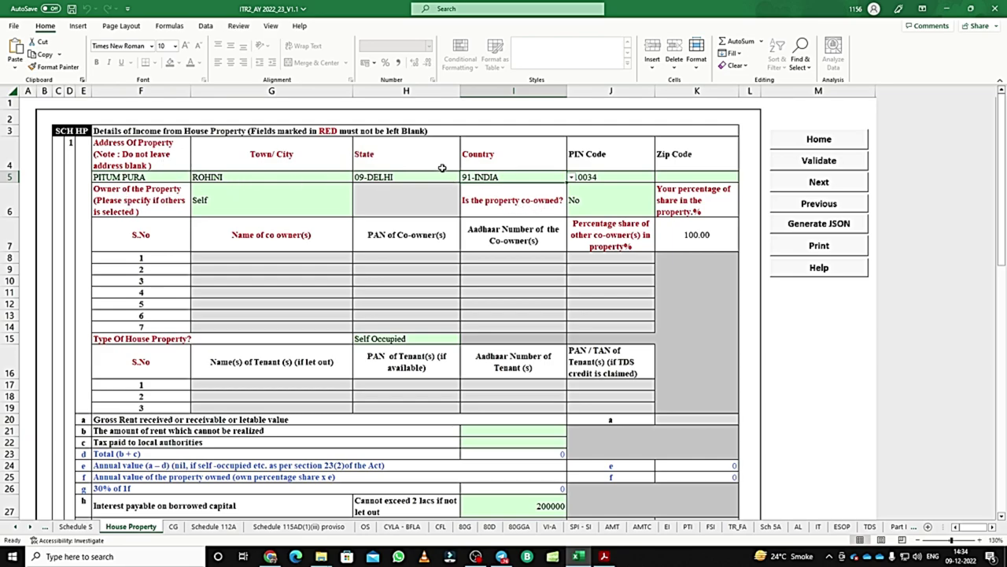
# Scroll down through the House Property sheet and back up to review it.
pyautogui.scroll(-2, 336, 214)
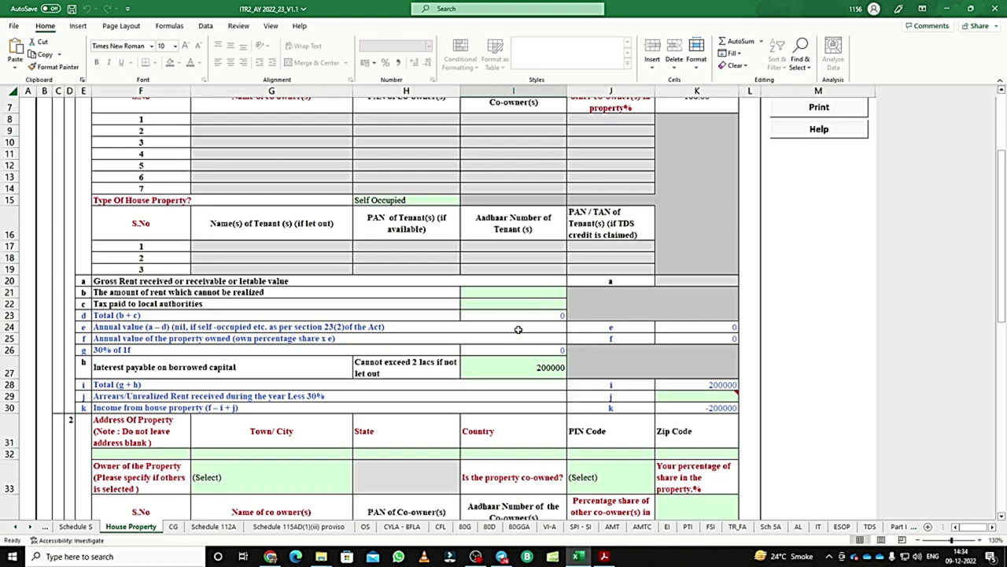
pyautogui.scroll(-2, 515, 329)
pyautogui.scroll(-1, 515, 329)
pyautogui.scroll(-3, 515, 329)
pyautogui.scroll(-2, 515, 329)
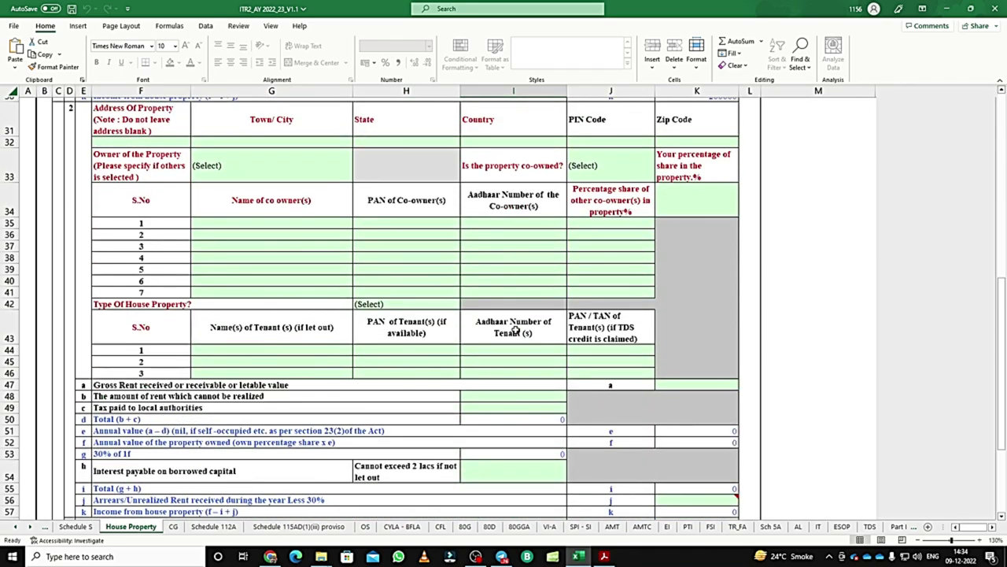
pyautogui.scroll(-1, 516, 329)
pyautogui.scroll(-1, 516, 329)
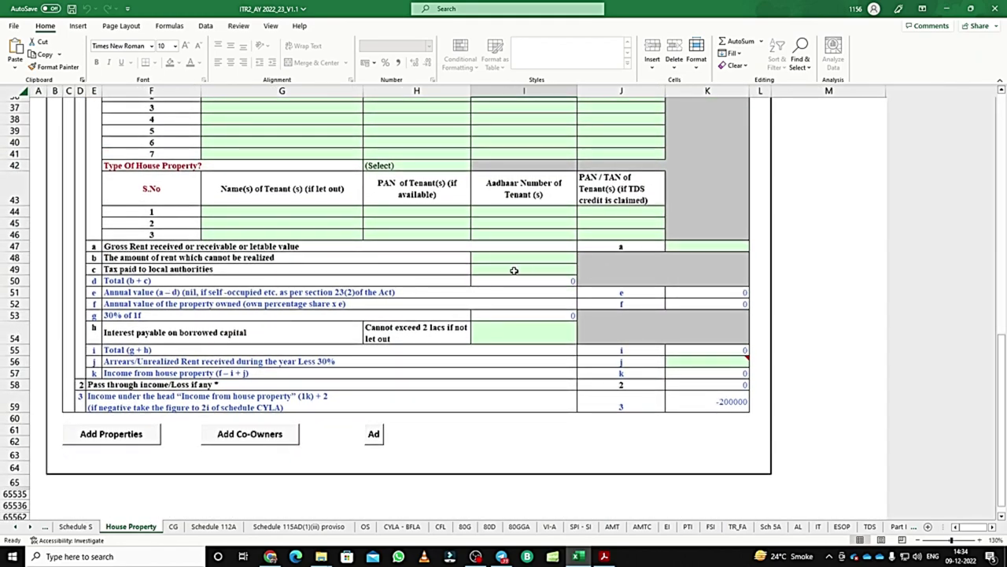
pyautogui.scroll(4, 511, 270)
pyautogui.scroll(1, 511, 270)
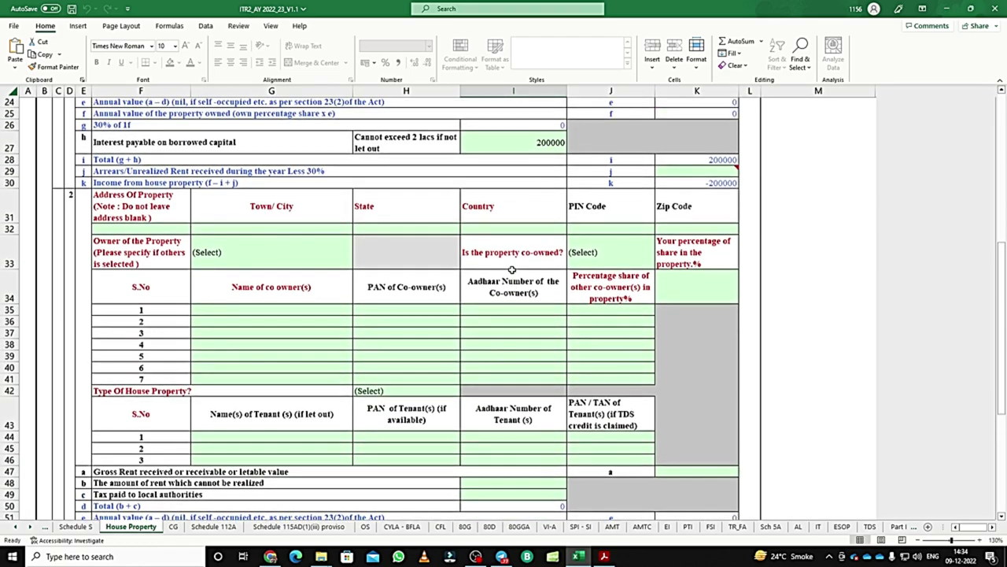
pyautogui.scroll(1, 512, 270)
pyautogui.scroll(1, 512, 270)
pyautogui.scroll(1, 511, 270)
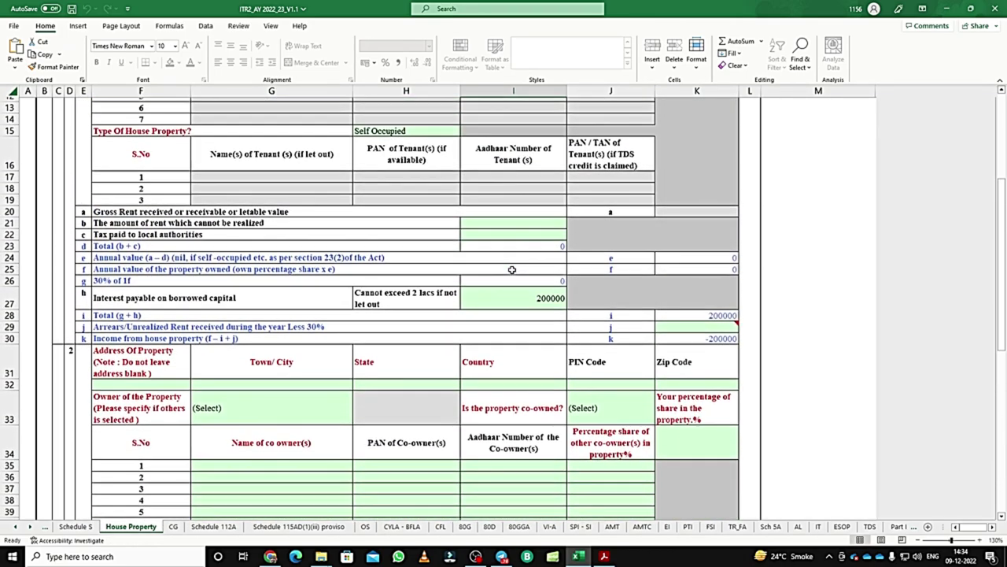
pyautogui.scroll(1, 511, 270)
# Try editing the locked tenant PAN cell, dismiss the protection warning, and validate again.
pyautogui.click(397, 214)
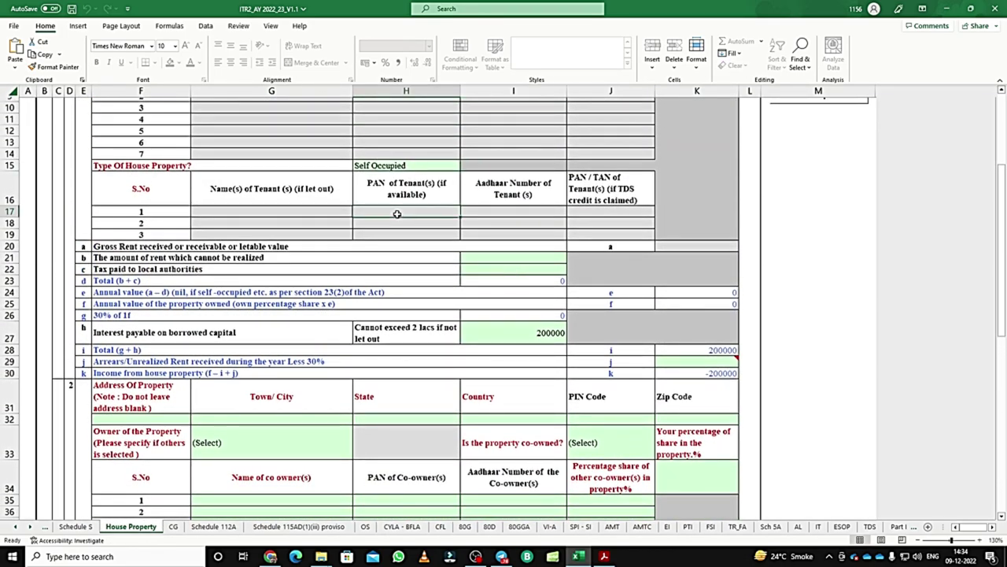
pyautogui.doubleClick(397, 214)
pyautogui.click(498, 309)
pyautogui.scroll(1, 370, 223)
pyautogui.scroll(2, 370, 223)
pyautogui.scroll(1, 369, 222)
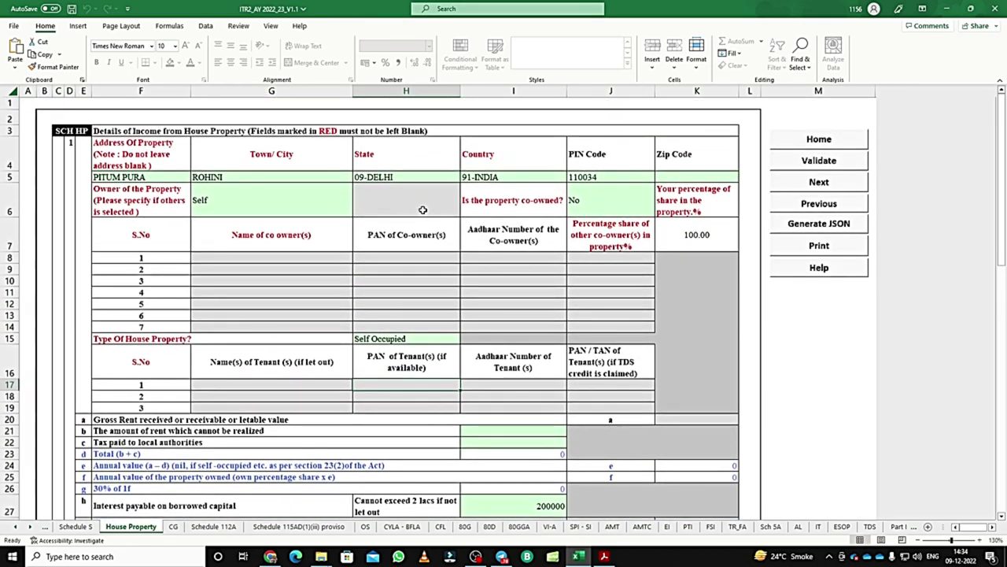
pyautogui.click(792, 164)
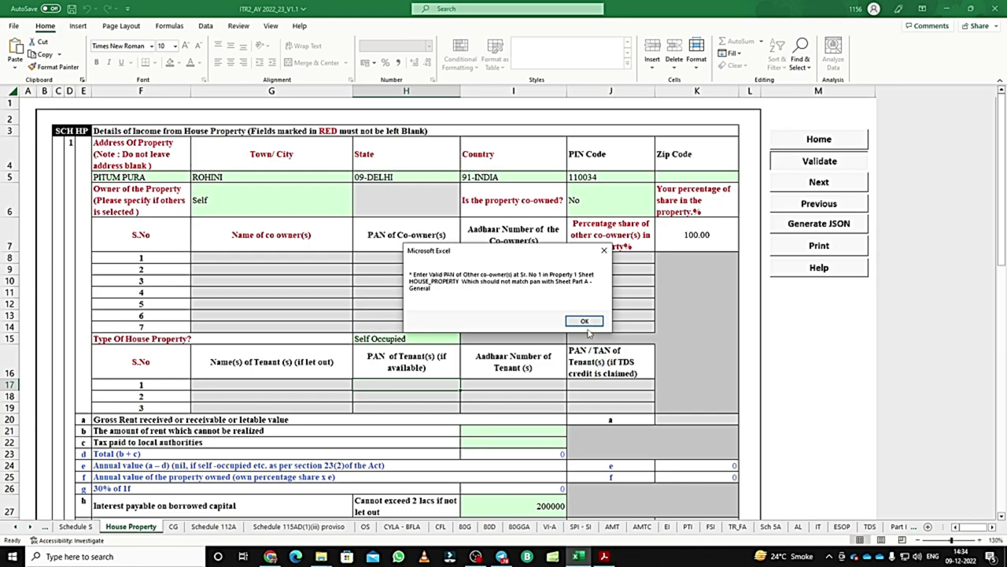
pyautogui.click(586, 323)
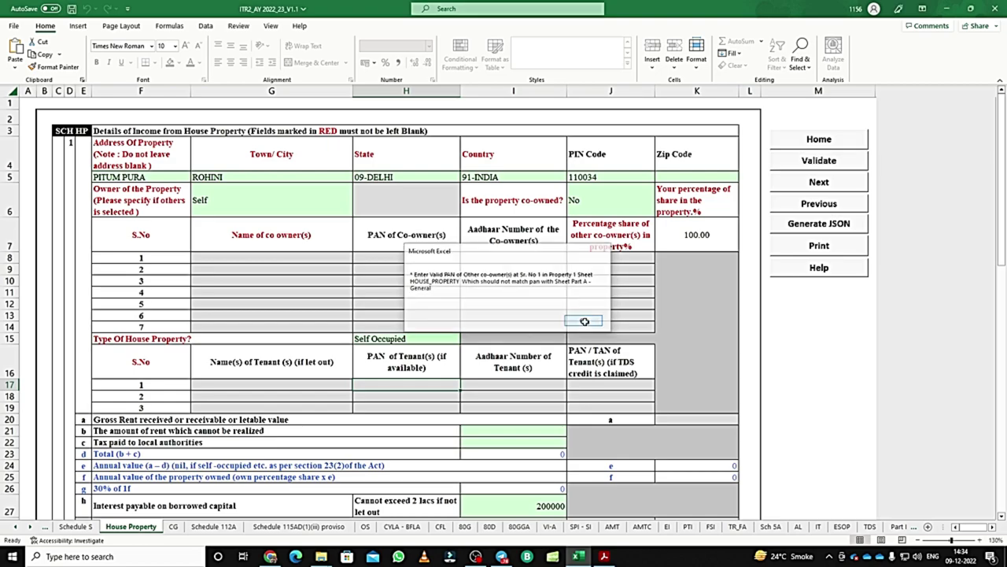
pyautogui.click(631, 203)
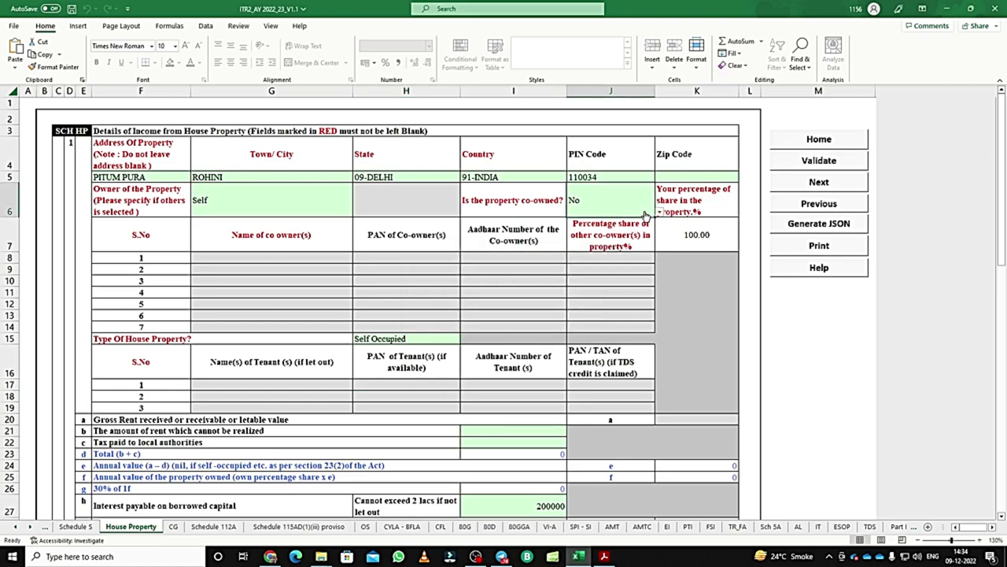
pyautogui.click(660, 216)
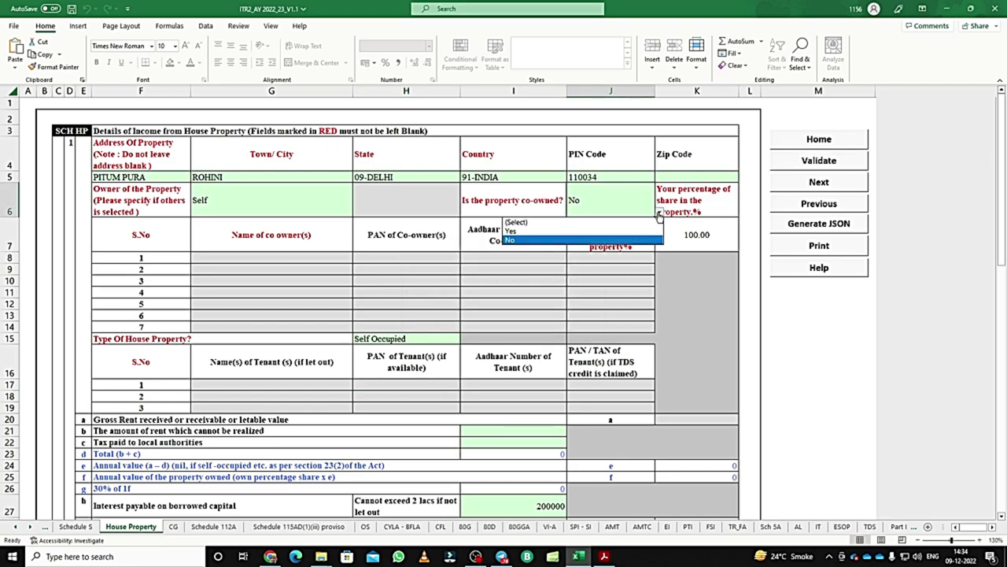
pyautogui.click(628, 239)
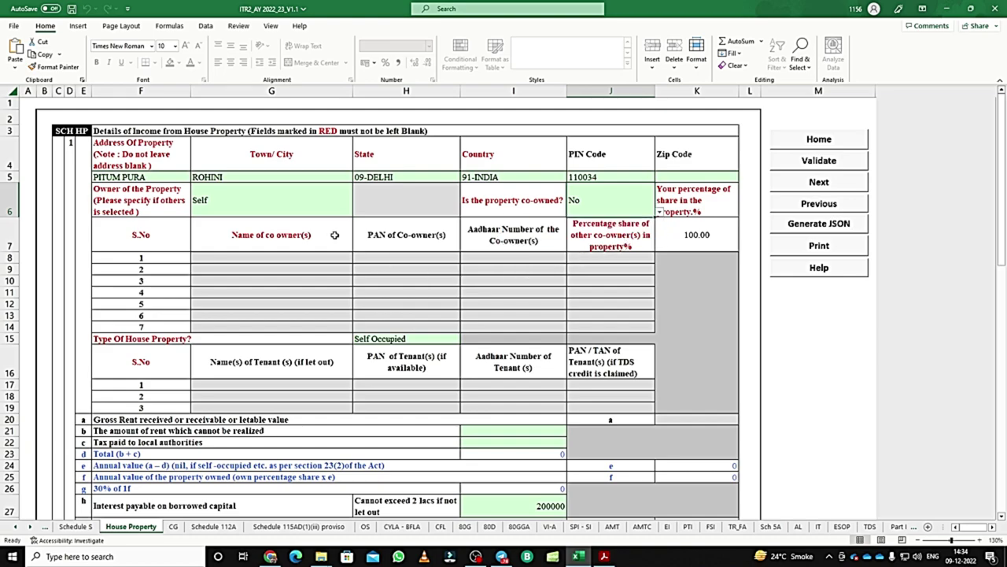
pyautogui.click(299, 235)
pyautogui.click(378, 235)
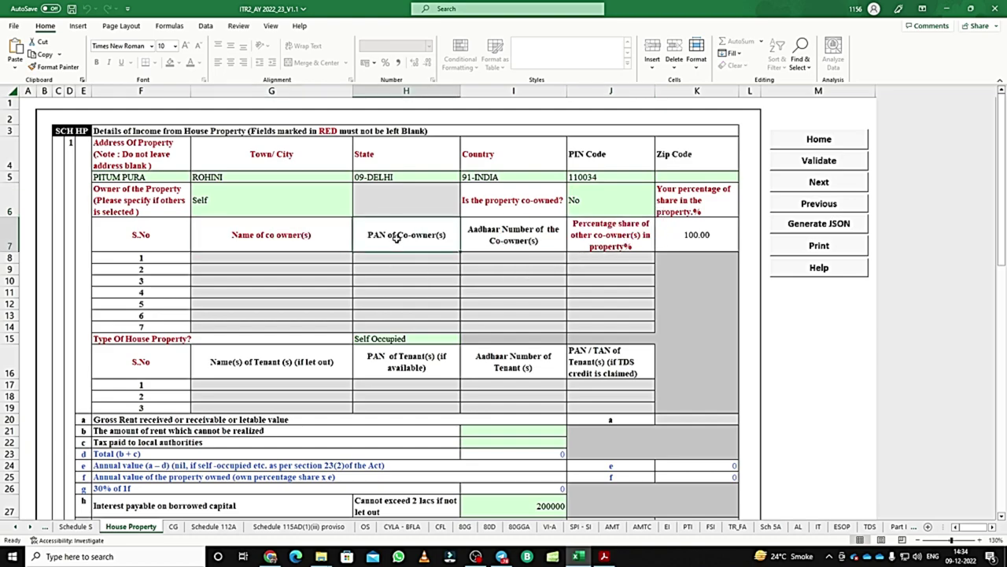
pyautogui.click(488, 244)
pyautogui.click(535, 269)
pyautogui.click(685, 238)
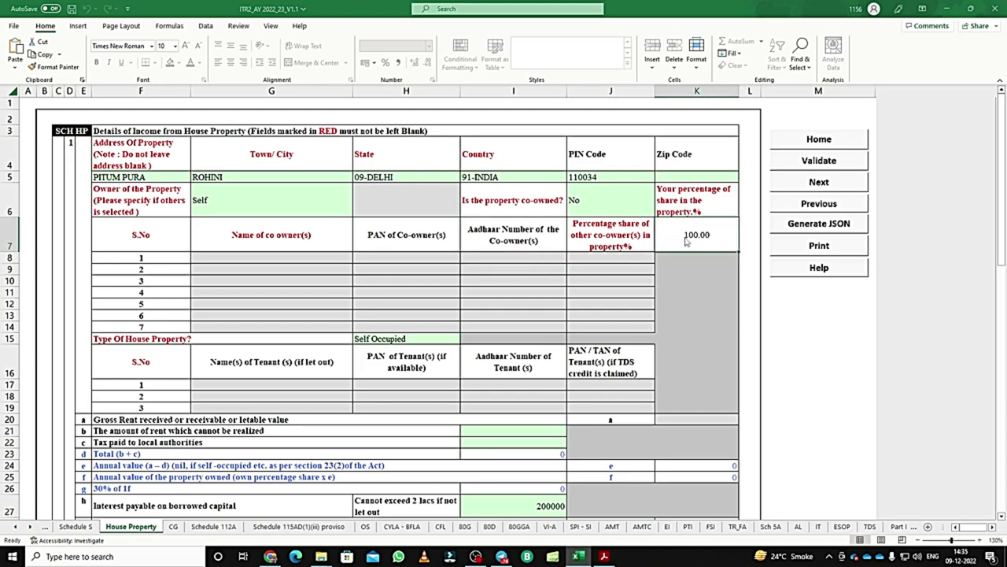
pyautogui.doubleClick(684, 236)
pyautogui.click(501, 309)
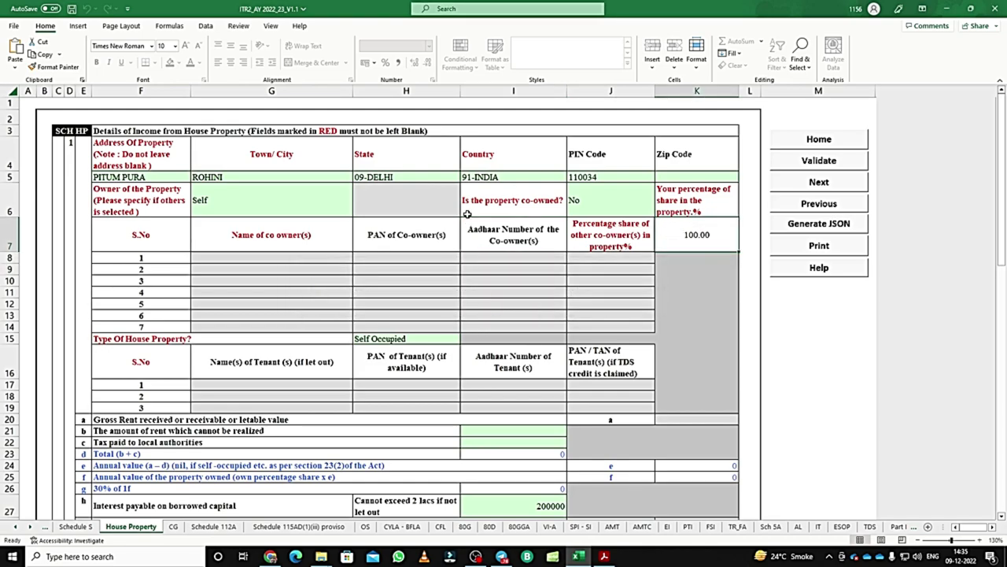
pyautogui.click(425, 193)
pyautogui.click(324, 203)
pyautogui.click(357, 211)
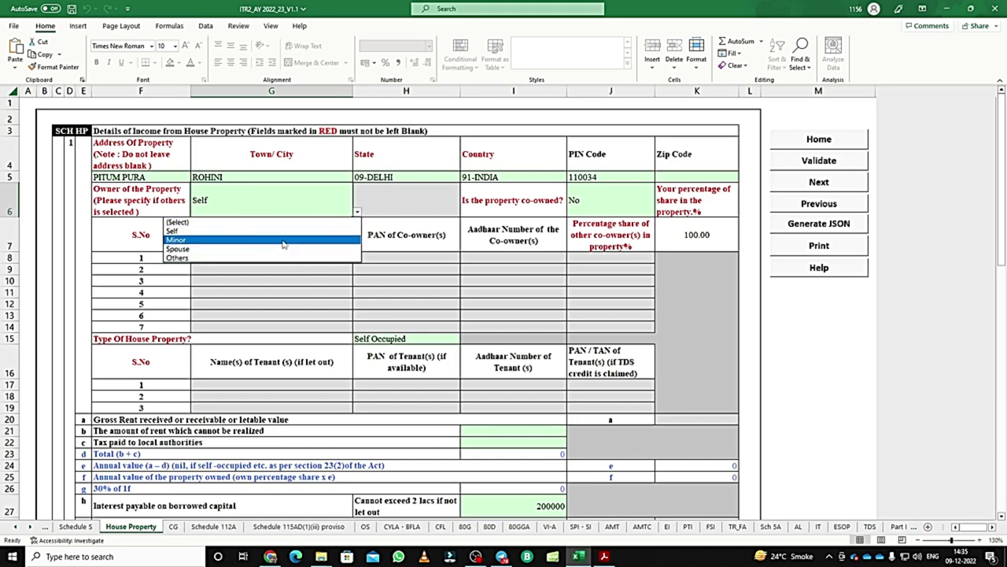
pyautogui.click(285, 230)
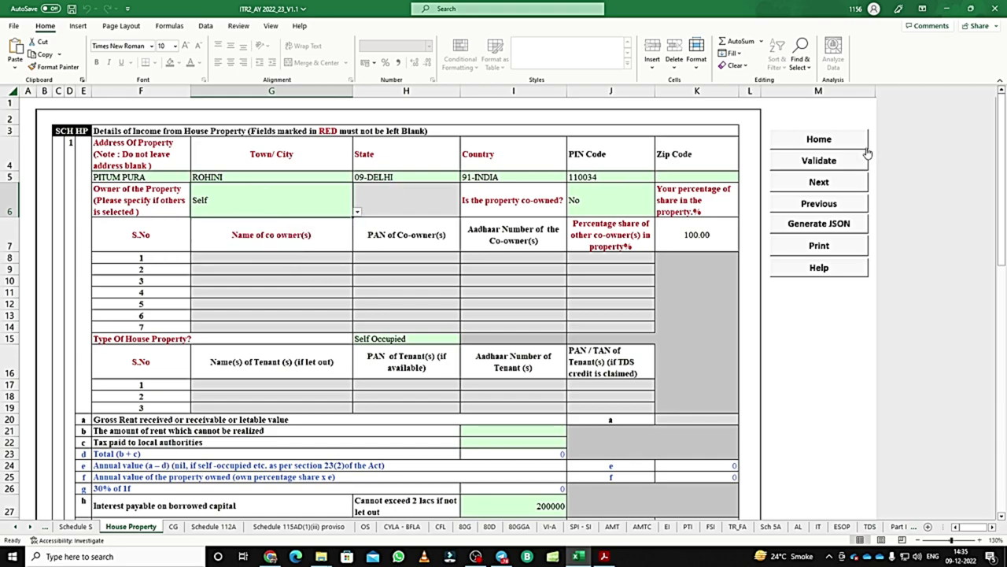
pyautogui.click(819, 162)
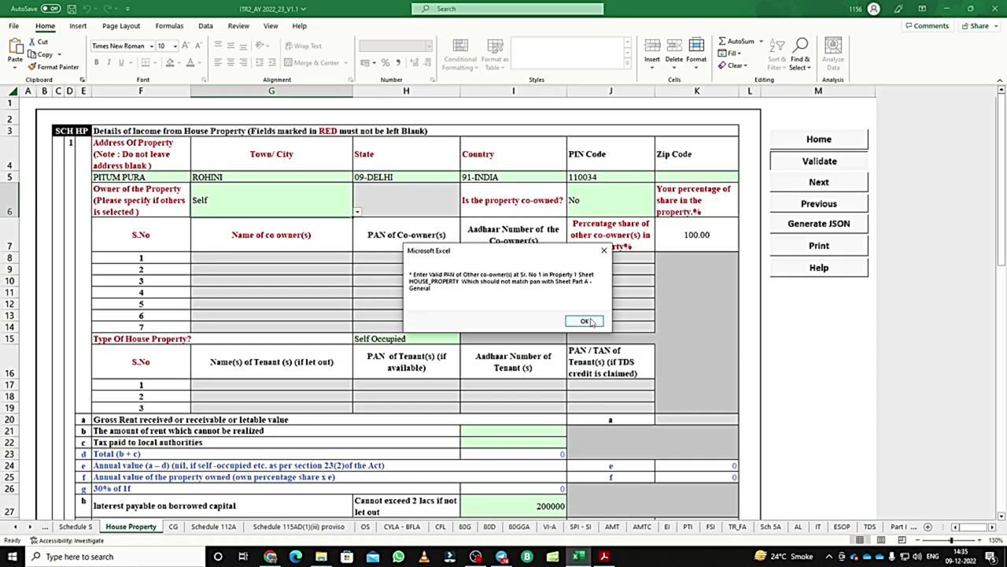
# Dismiss the co-owner PAN warning and view the Schedule S salary sheet.
pyautogui.click(588, 322)
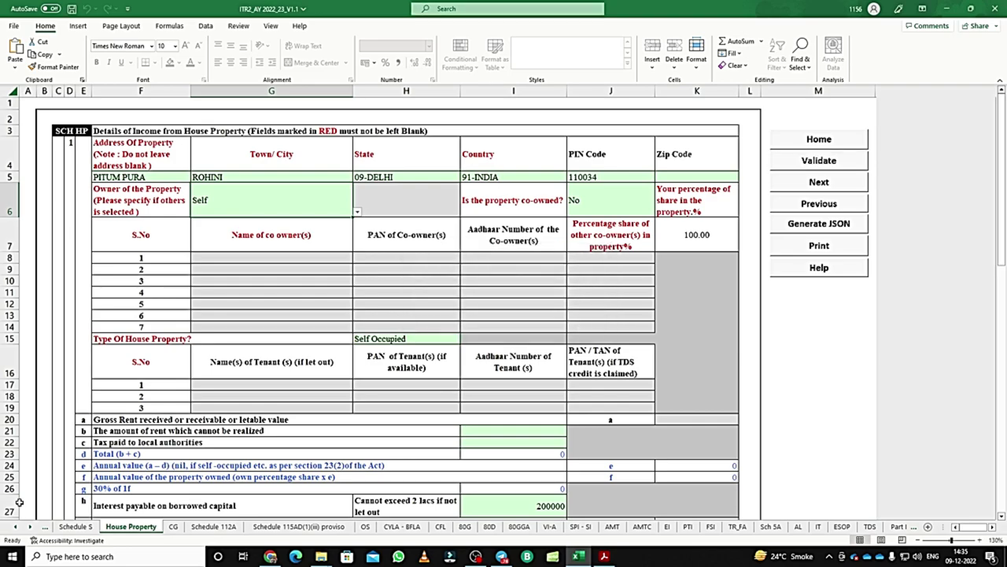
pyautogui.click(76, 526)
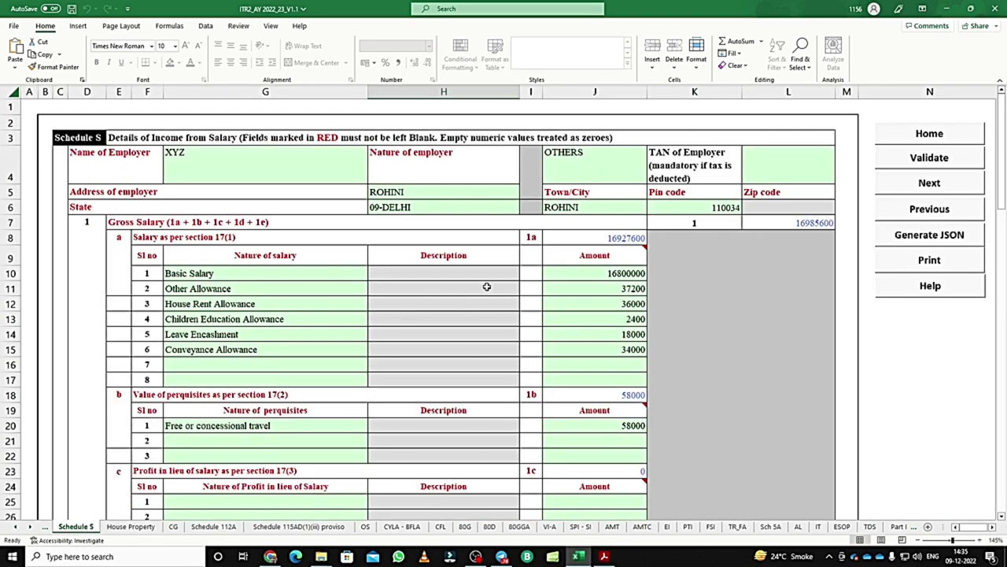
pyautogui.scroll(-1, 486, 286)
pyautogui.scroll(1, 487, 287)
# Scroll the sheet tabs back and switch to the PART A - General sheet.
pyautogui.click(15, 526)
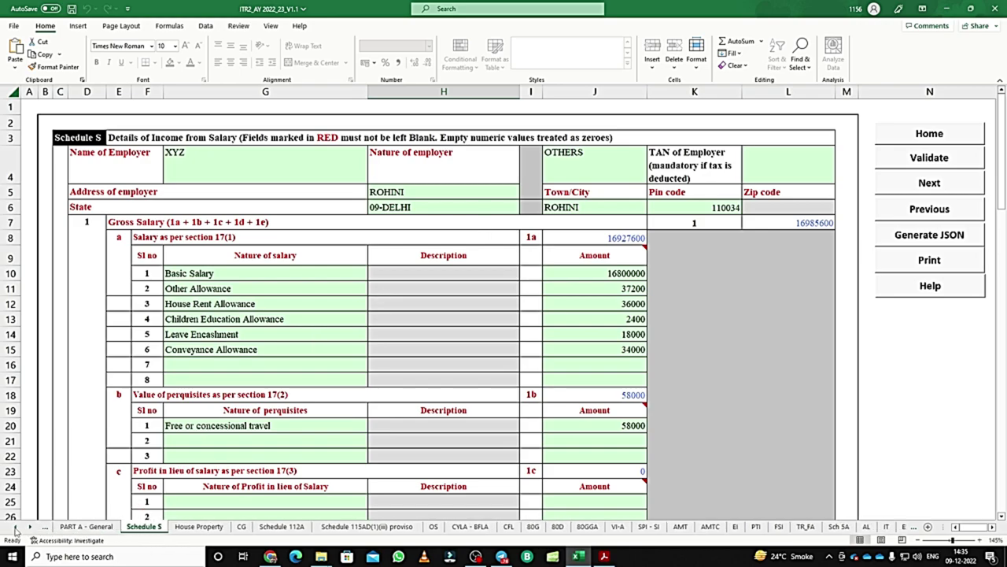
pyautogui.click(15, 527)
pyautogui.click(119, 526)
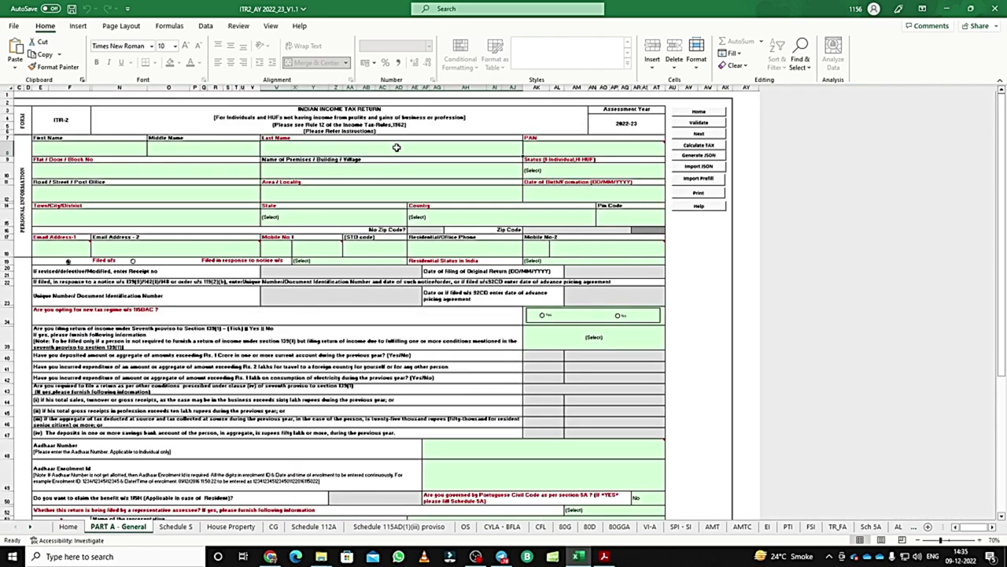
# Check the scanned income PDF outside Excel, then return to the House Property sheet.
pyautogui.click(546, 146)
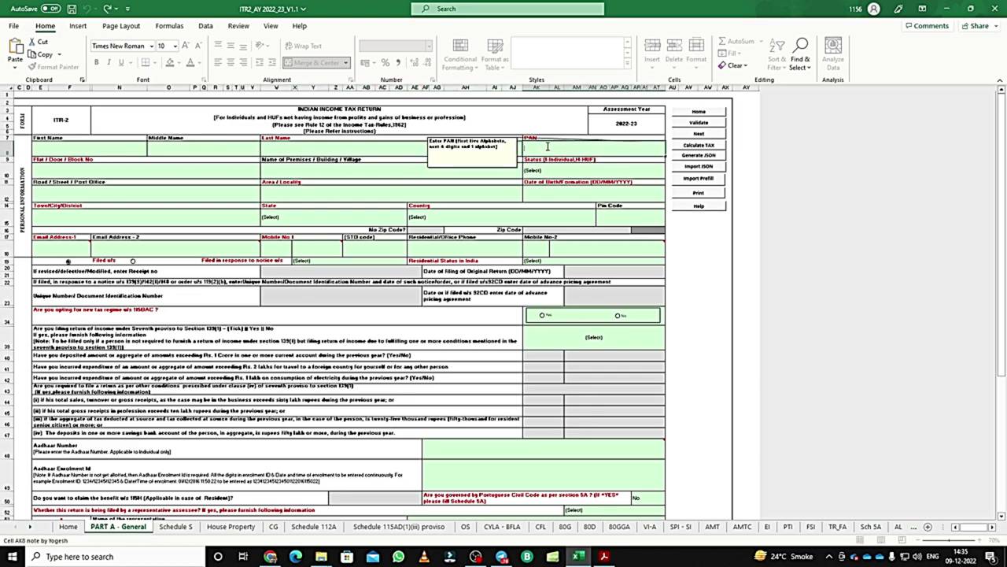
pyautogui.click(271, 556)
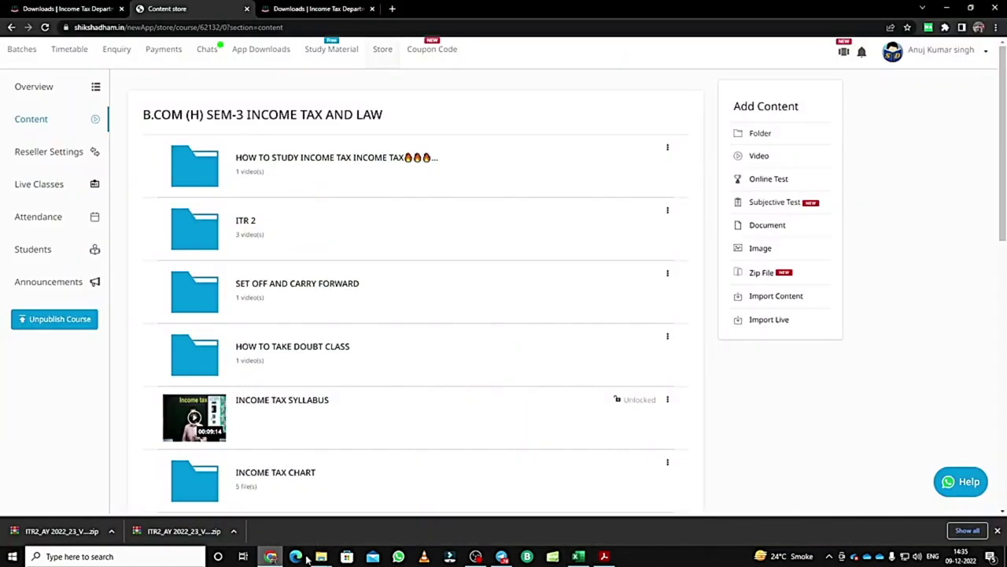
pyautogui.click(270, 556)
pyautogui.click(580, 557)
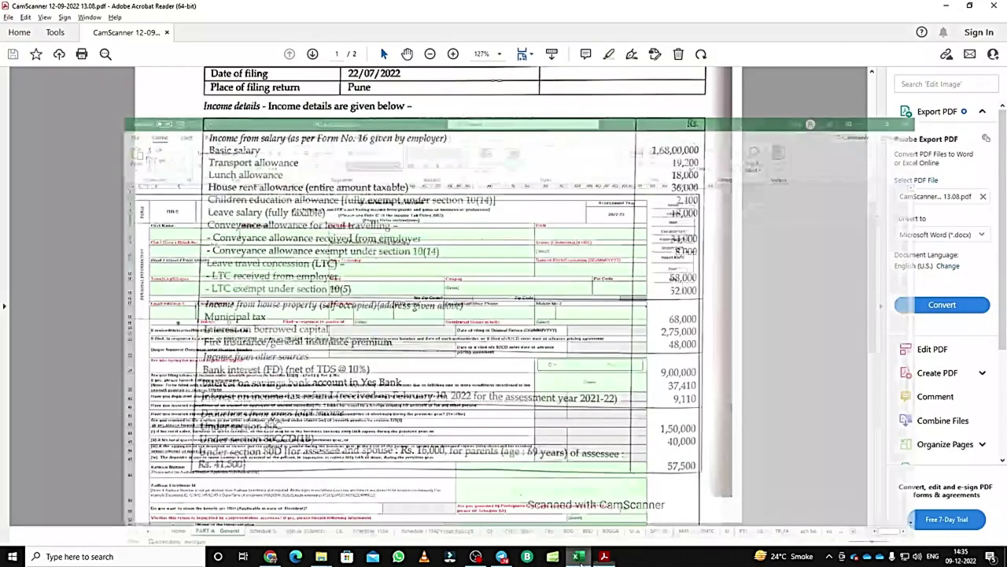
pyautogui.click(580, 556)
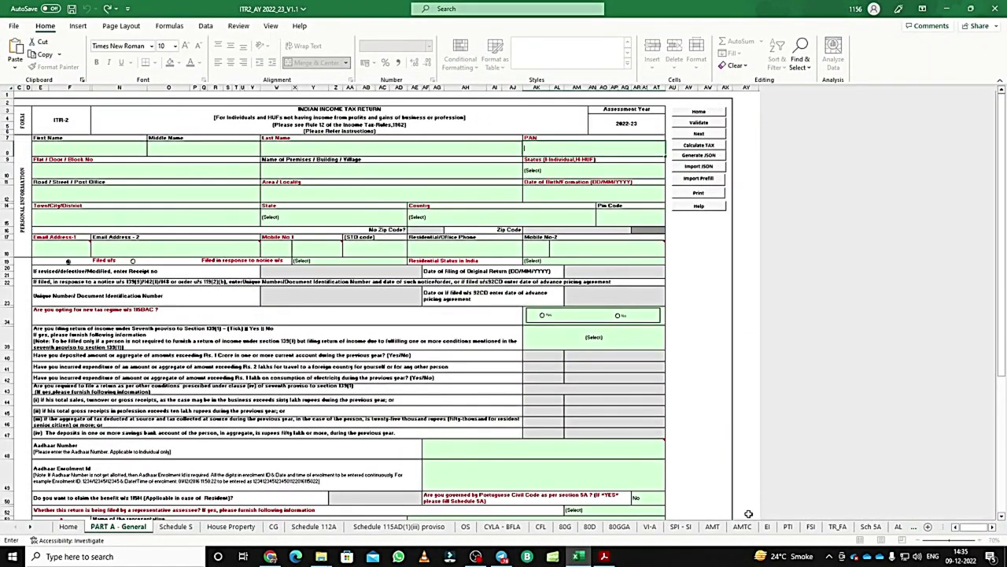
pyautogui.click(233, 528)
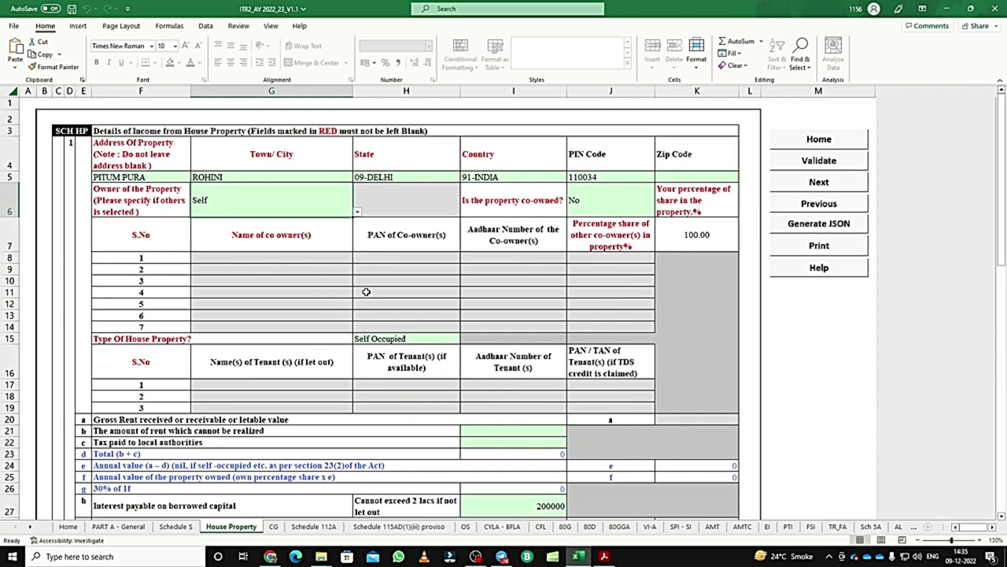
pyautogui.click(296, 257)
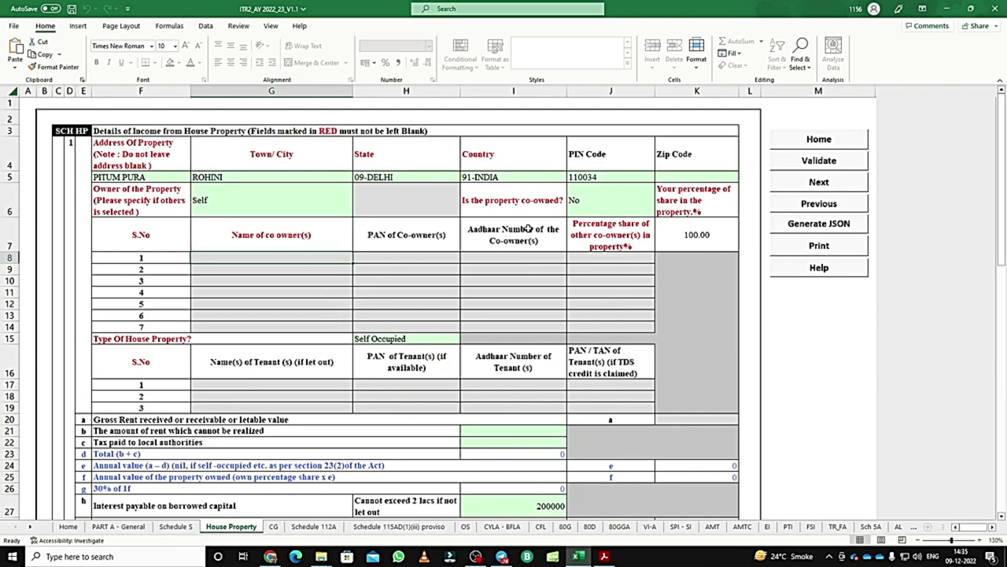
pyautogui.doubleClick(319, 260)
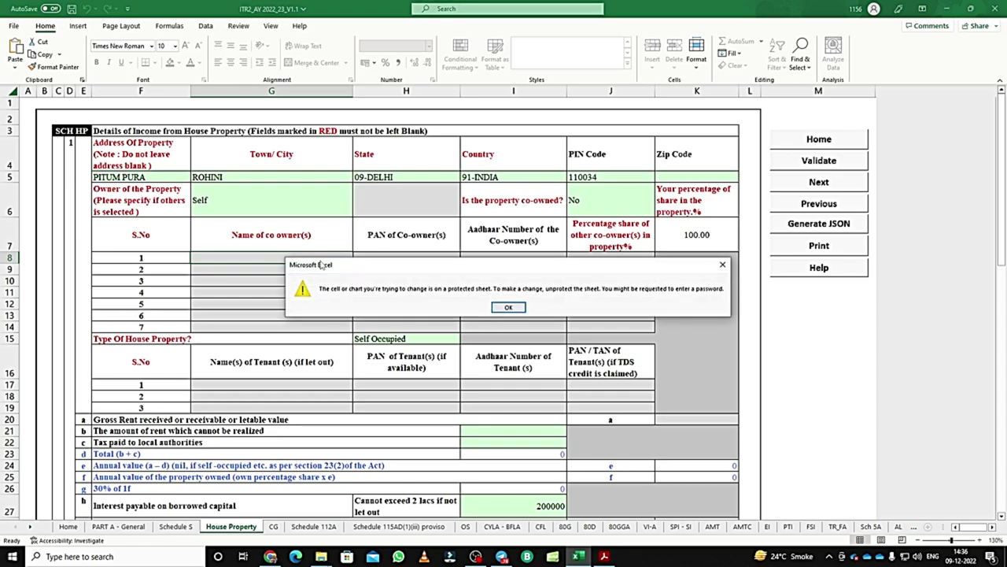
pyautogui.click(510, 305)
pyautogui.click(538, 237)
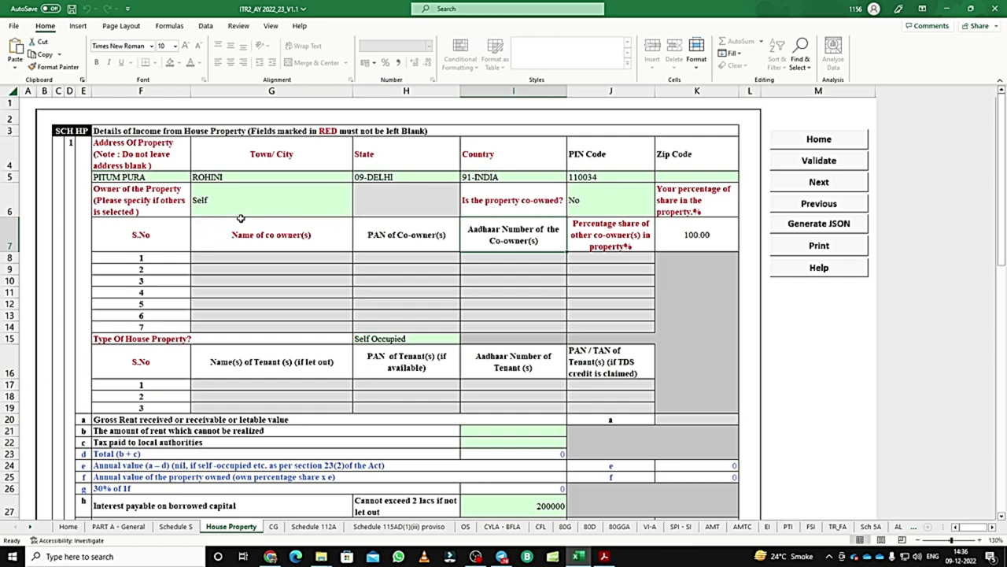
pyautogui.click(515, 209)
pyautogui.click(595, 203)
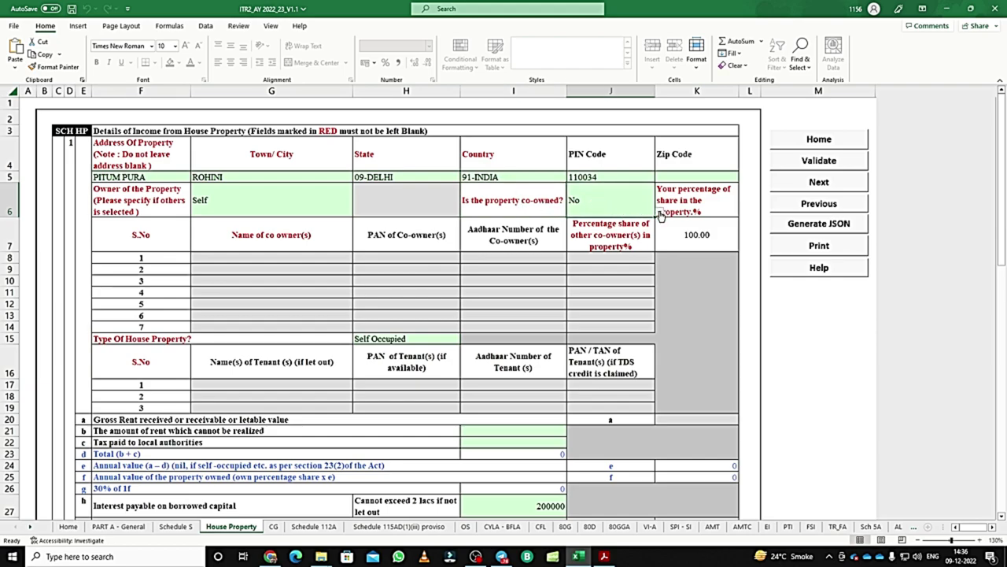
# Set co-ownership to Yes and enter the co-owner's name and PAN.
pyautogui.click(661, 213)
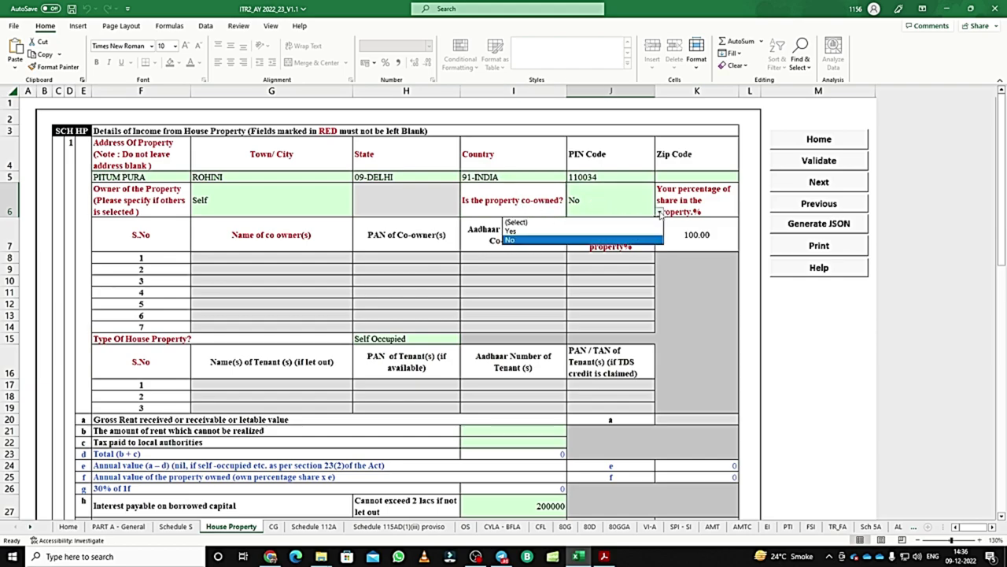
pyautogui.click(598, 229)
pyautogui.click(312, 258)
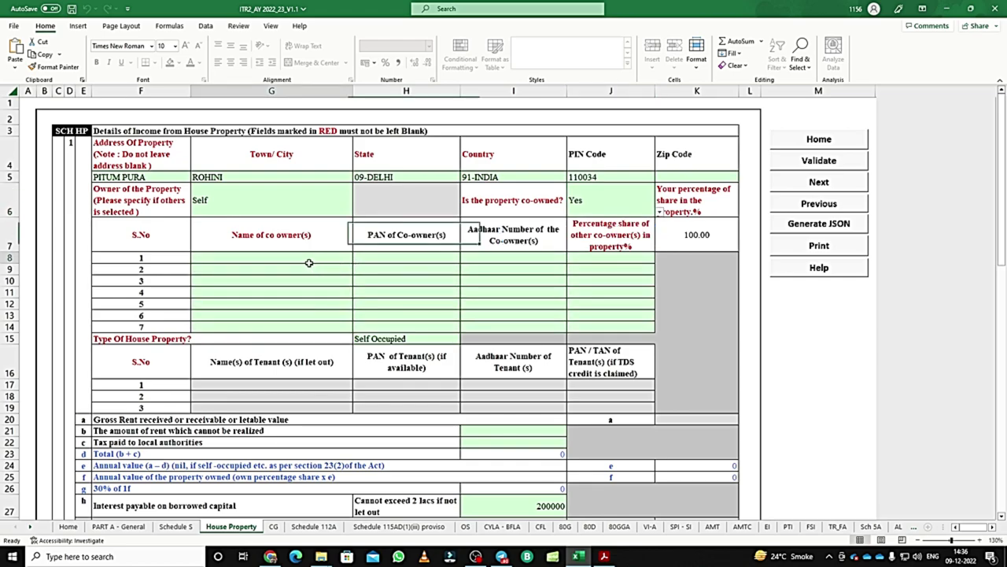
pyautogui.write('AKS')
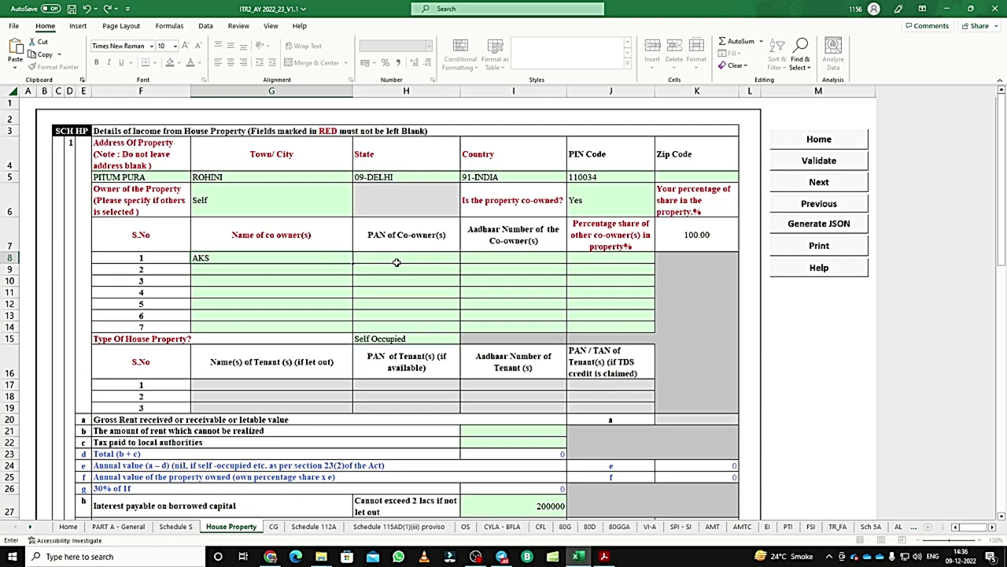
pyautogui.click(402, 258)
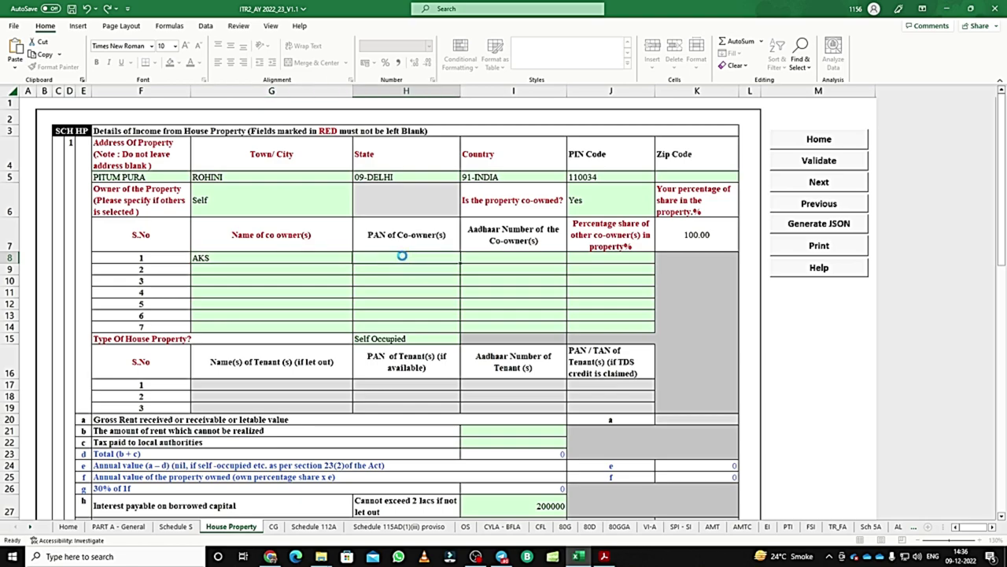
pyautogui.click(506, 262)
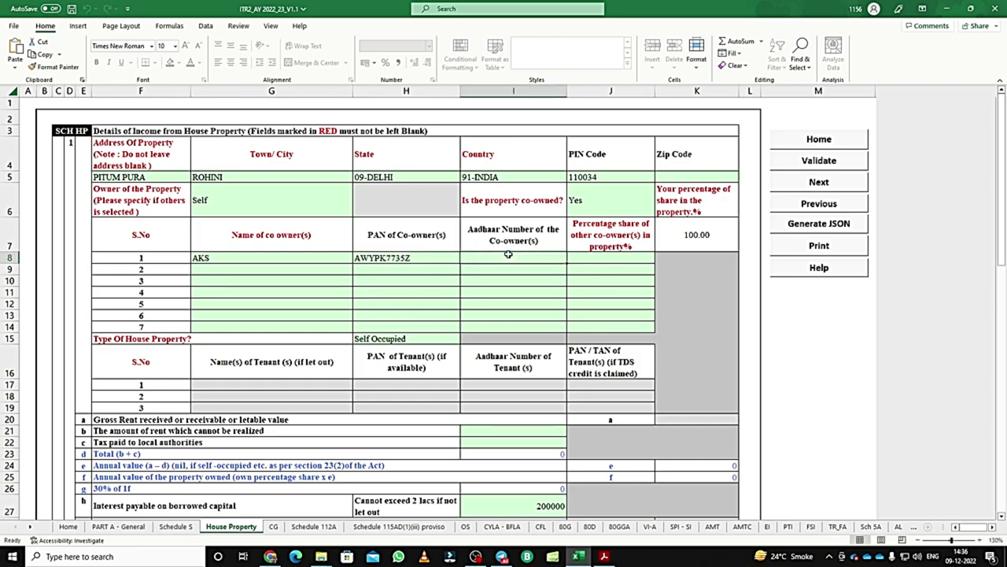
# Give the co-owner a 20% share and validate the House Property sheet as OK.
pyautogui.click(598, 258)
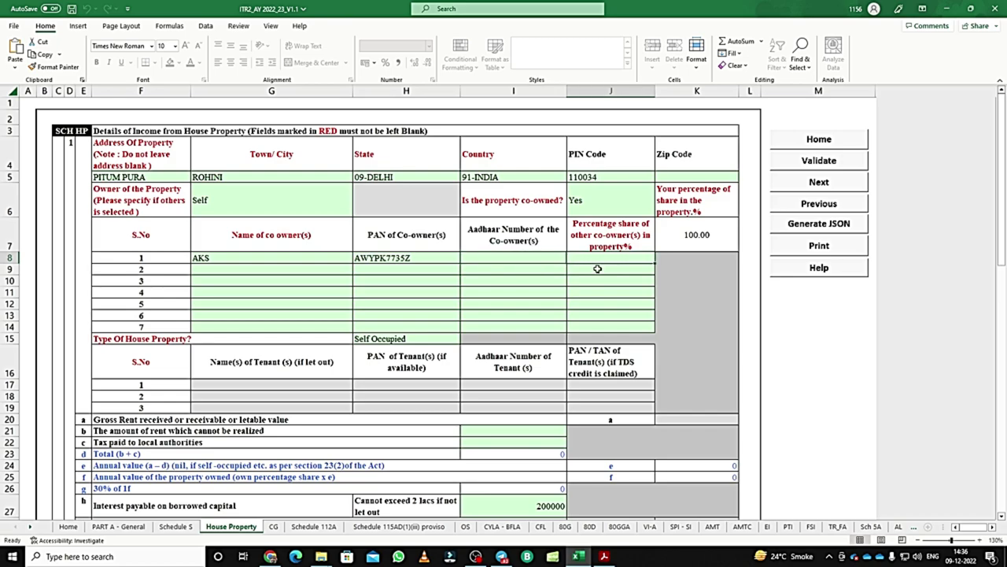
pyautogui.write('20')
pyautogui.click(692, 292)
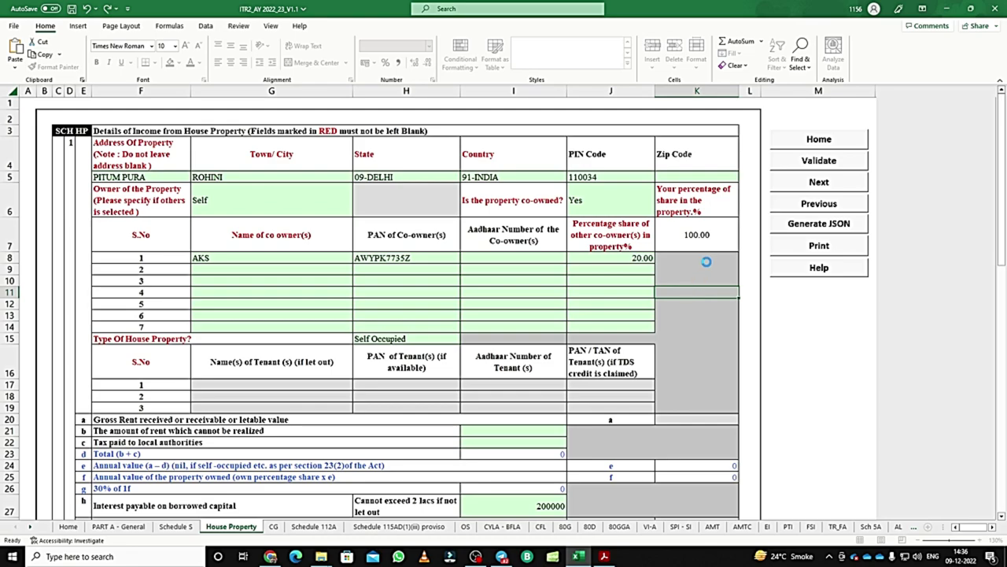
pyautogui.click(819, 162)
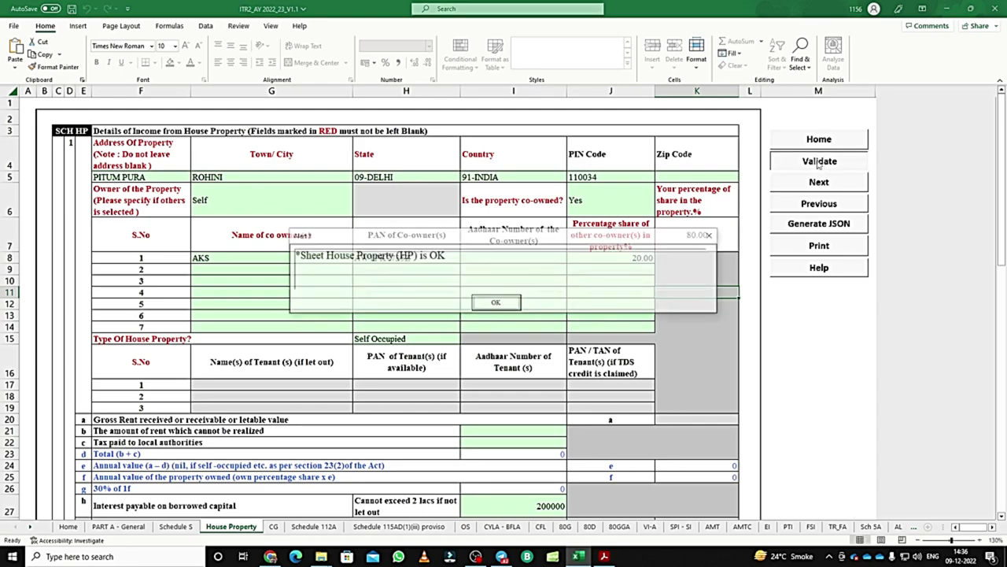
pyautogui.click(491, 305)
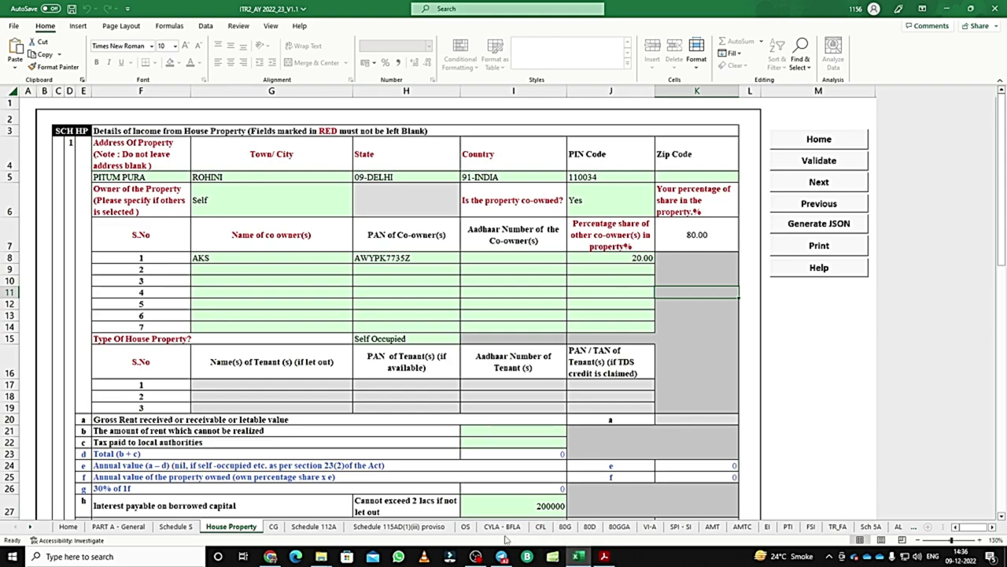
pyautogui.click(466, 527)
pyautogui.hotkey('alt', 'Tab')
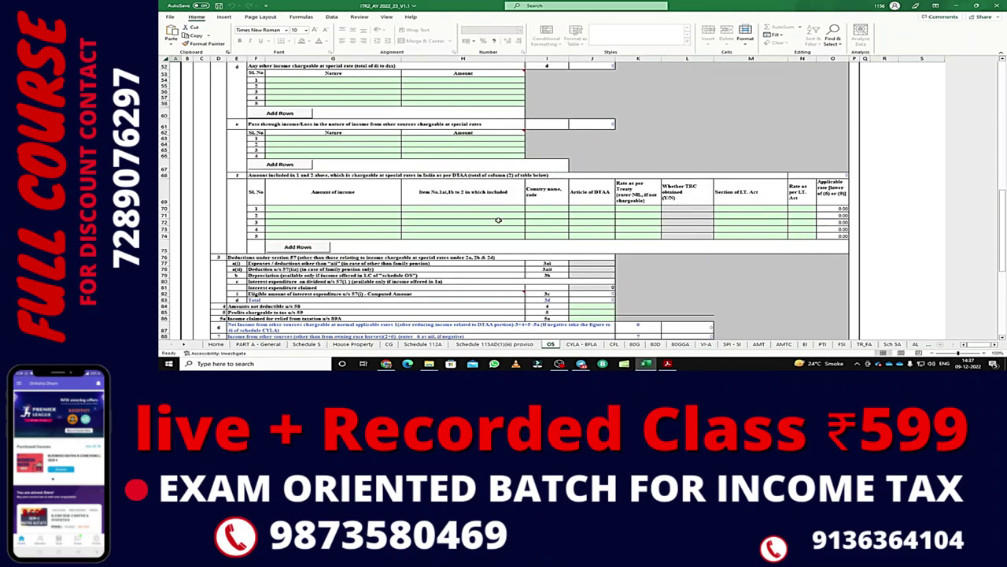
pyautogui.keyDown('ctrl'); pyautogui.scroll(2, 572, 236); pyautogui.keyUp('ctrl')
pyautogui.keyDown('ctrl'); pyautogui.scroll(-3, 571, 236); pyautogui.keyUp('ctrl')
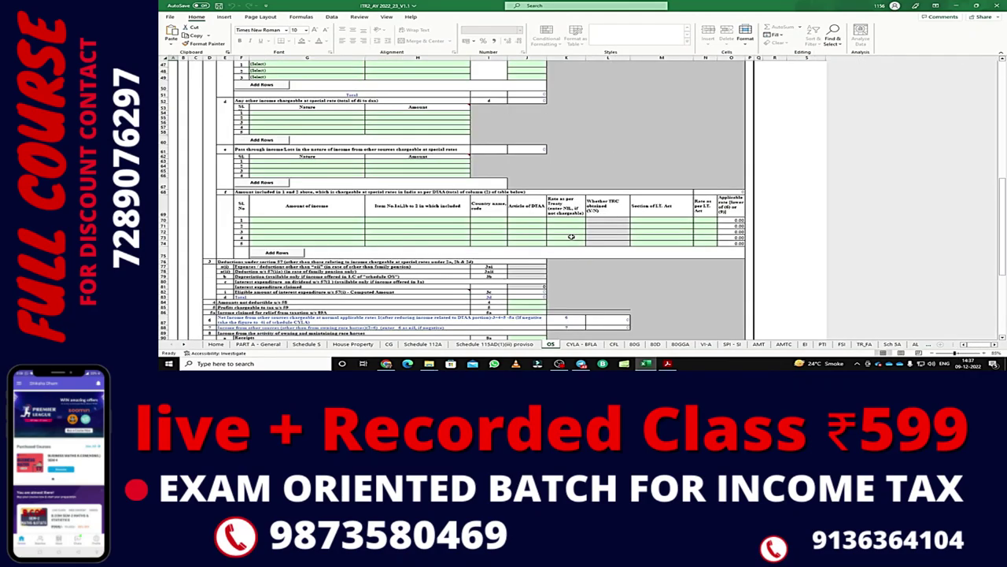
pyautogui.keyDown('ctrl'); pyautogui.scroll(3, 571, 236); pyautogui.keyUp('ctrl')
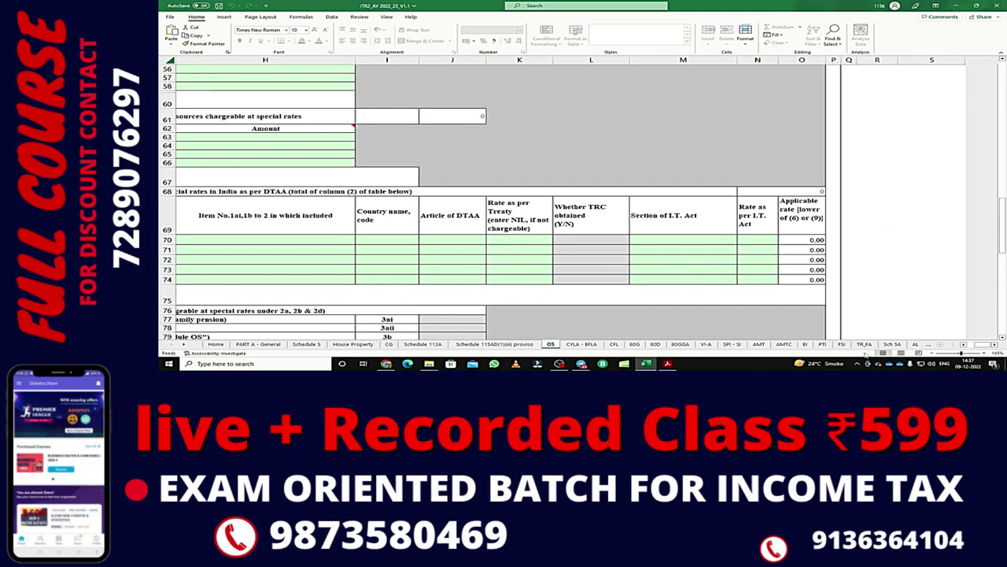
pyautogui.moveTo(982, 348); pyautogui.dragTo(975, 349)
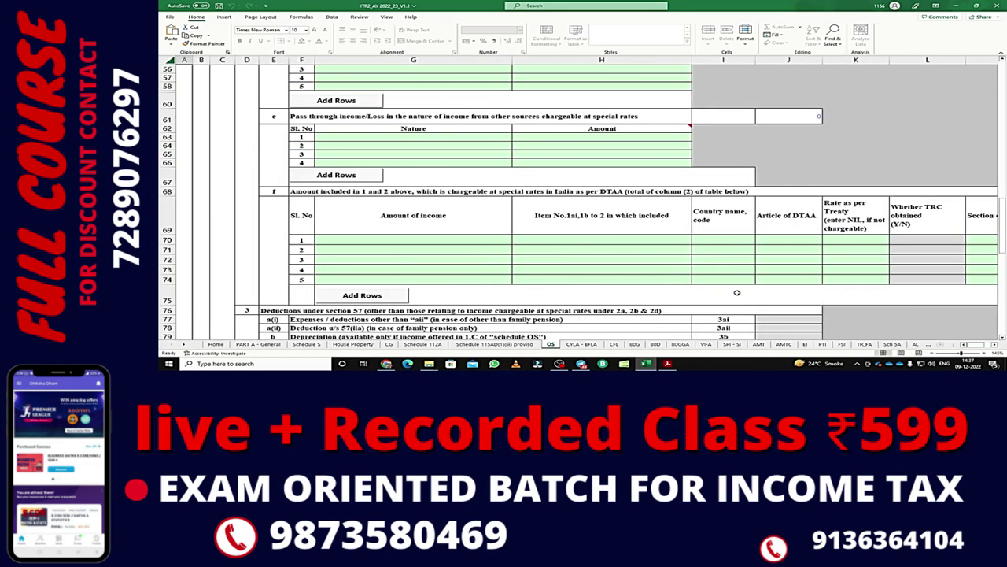
pyautogui.keyDown('ctrl'); pyautogui.scroll(-1, 629, 256); pyautogui.keyUp('ctrl')
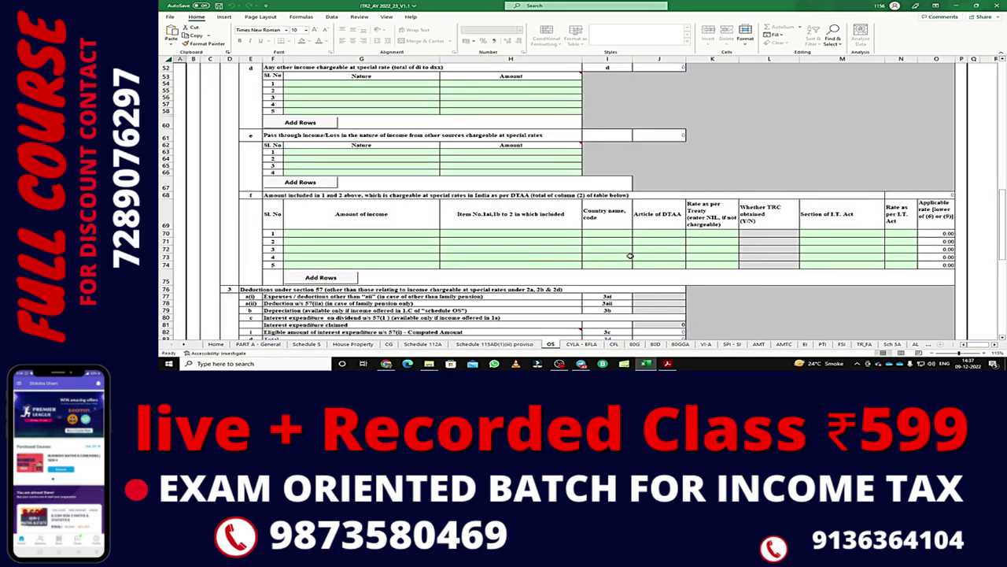
pyautogui.click(711, 181)
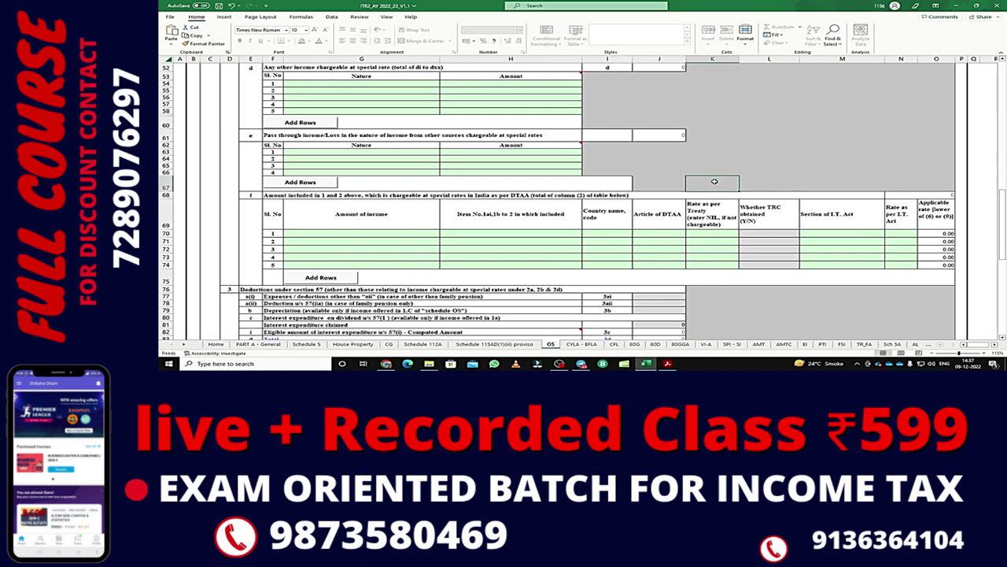
pyautogui.scroll(8, 1002, 230)
pyautogui.scroll(9, 1003, 230)
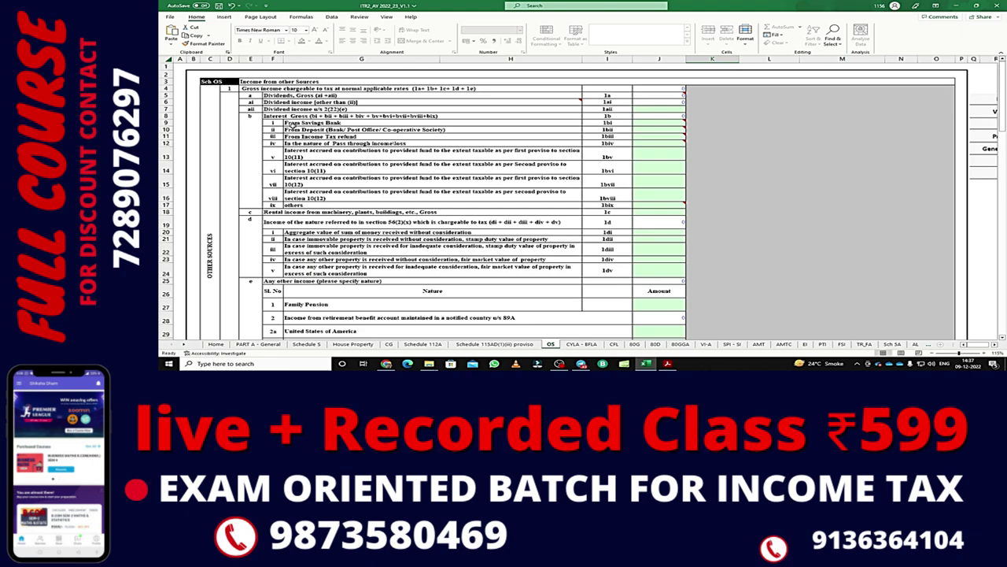
# Enter savings bank interest of 37410 in J9 after checking the PDF.
pyautogui.moveTo(652, 123)
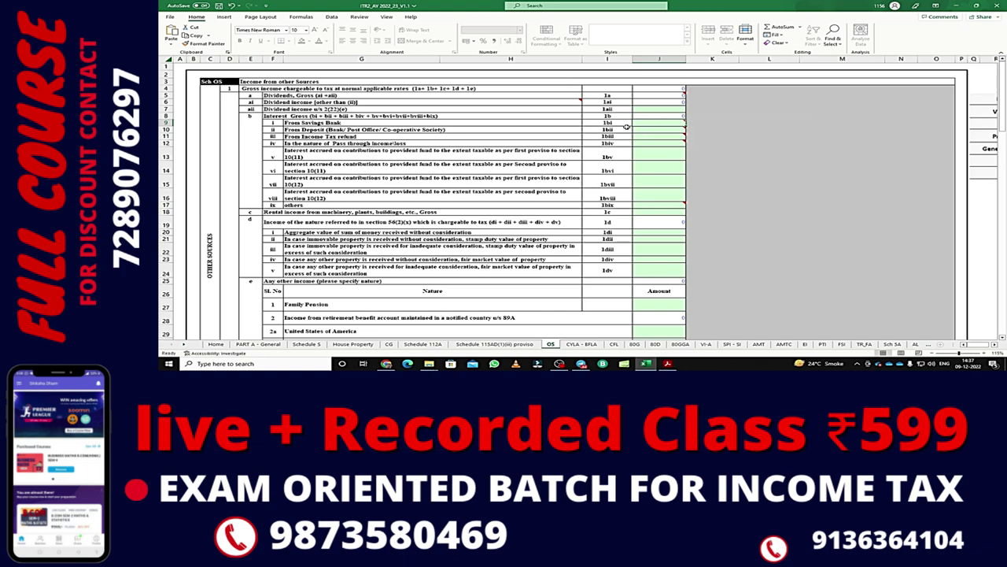
pyautogui.hotkey('alt', 'Tab')
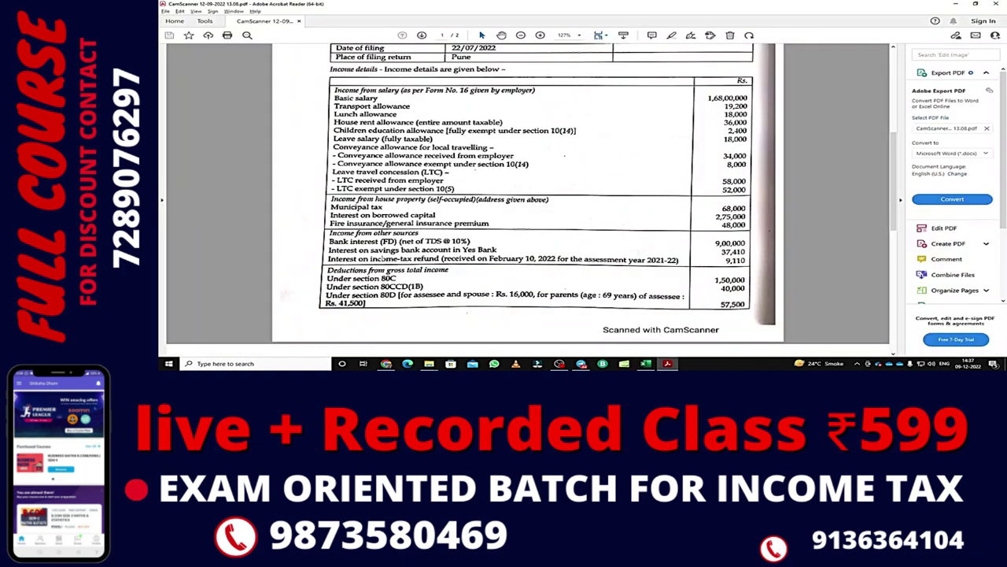
pyautogui.hotkey('alt', 'Tab')
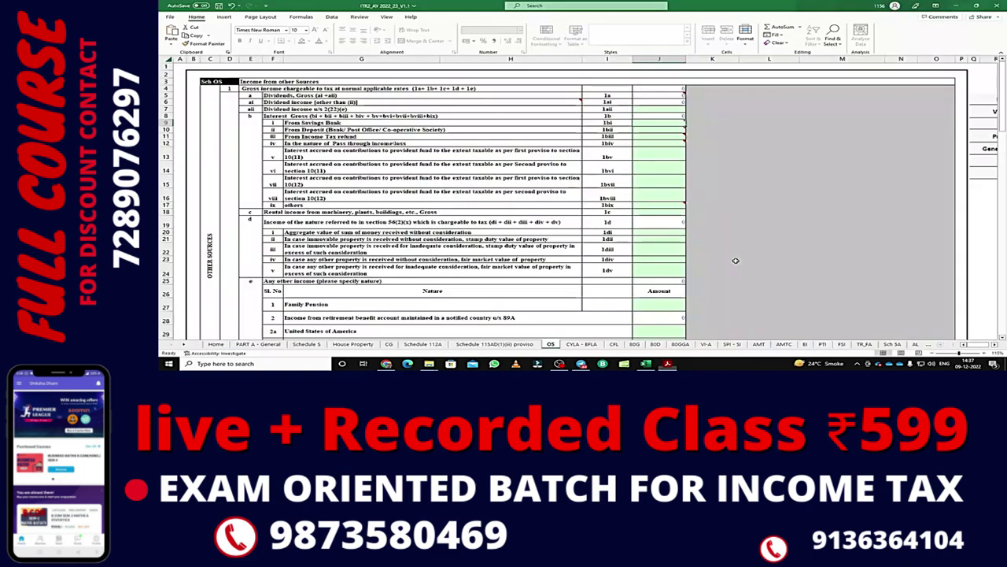
pyautogui.write('37410')
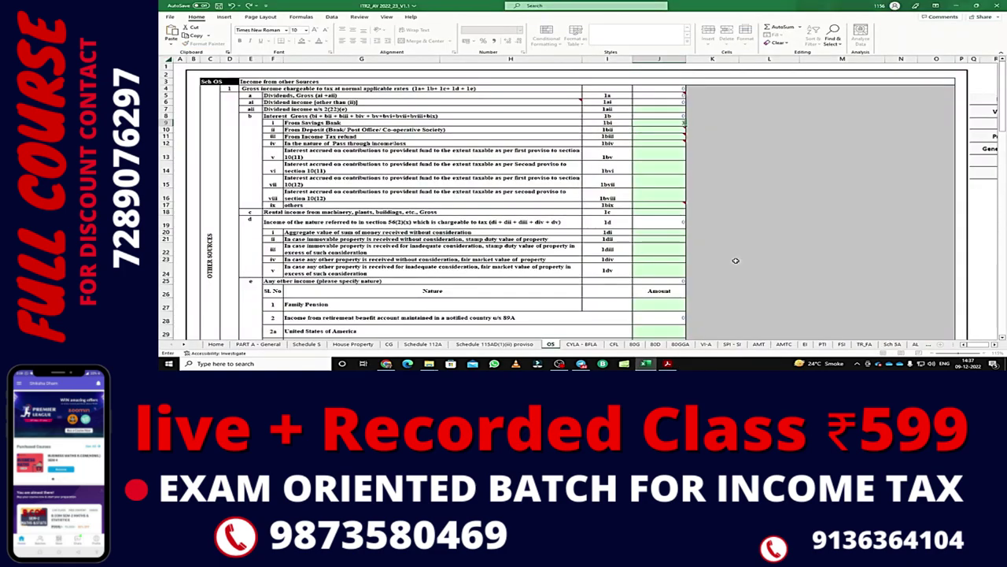
pyautogui.hotkey('alt', 'Tab')
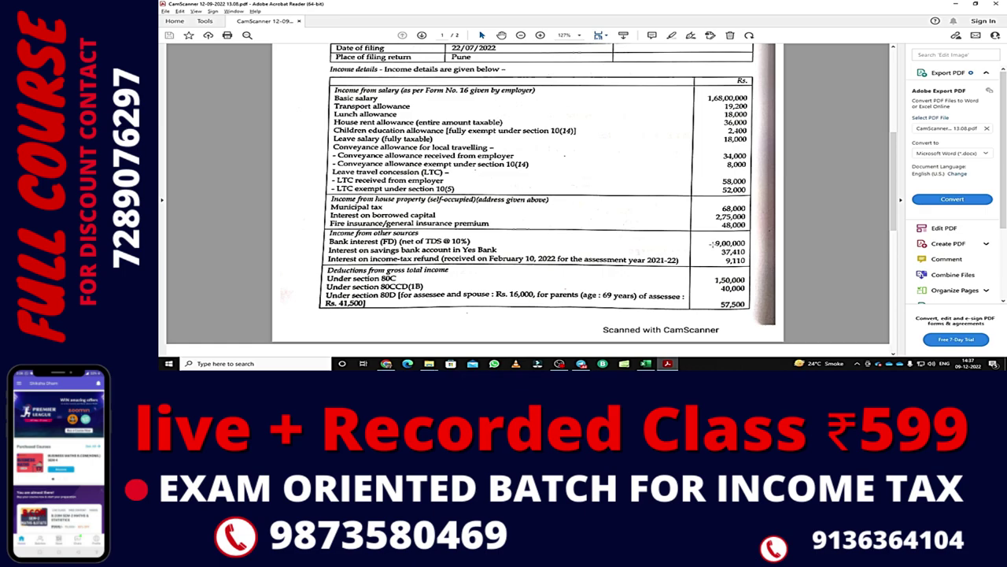
pyautogui.hotkey('alt', 'Tab')
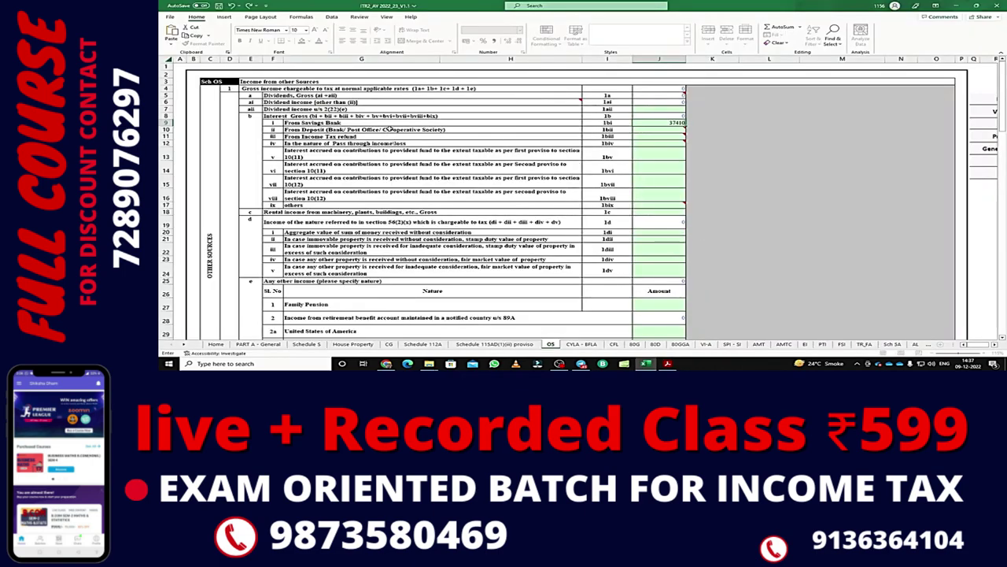
pyautogui.click(648, 131)
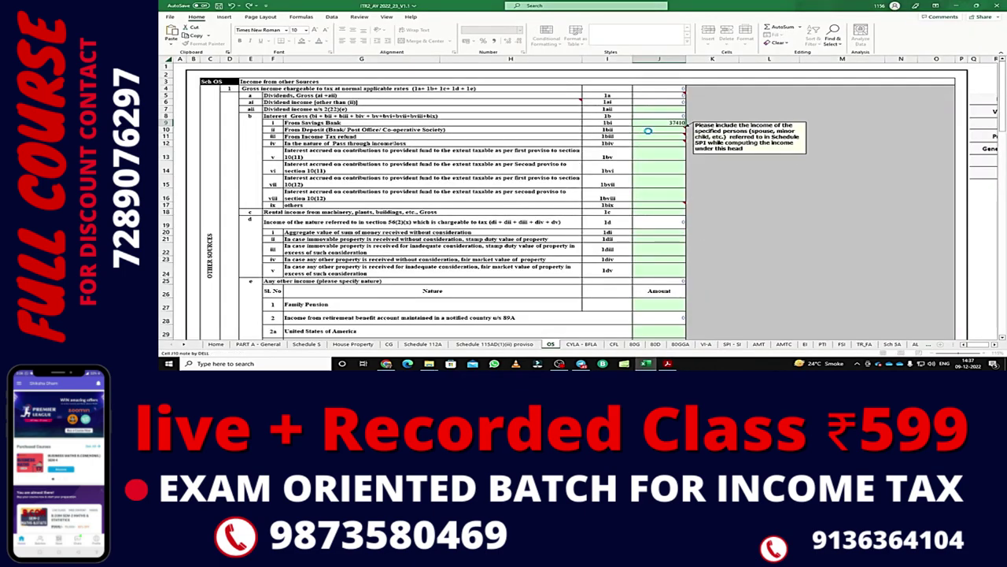
# Enter deposit interest 1000000 and tax refund interest 9110, totalling 1046520.
pyautogui.write('1000000')
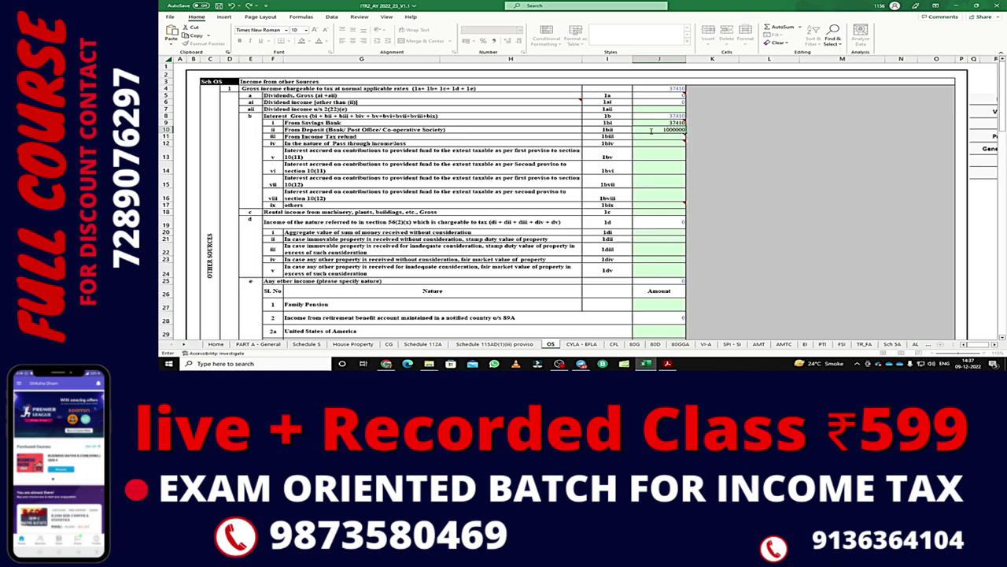
pyautogui.hotkey('alt', 'Tab')
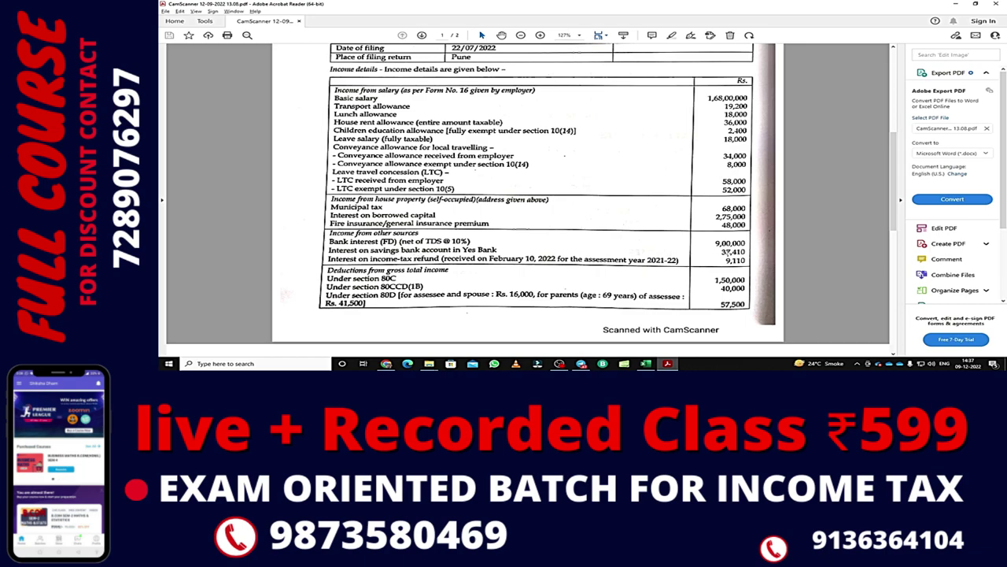
pyautogui.hotkey('alt', 'Tab')
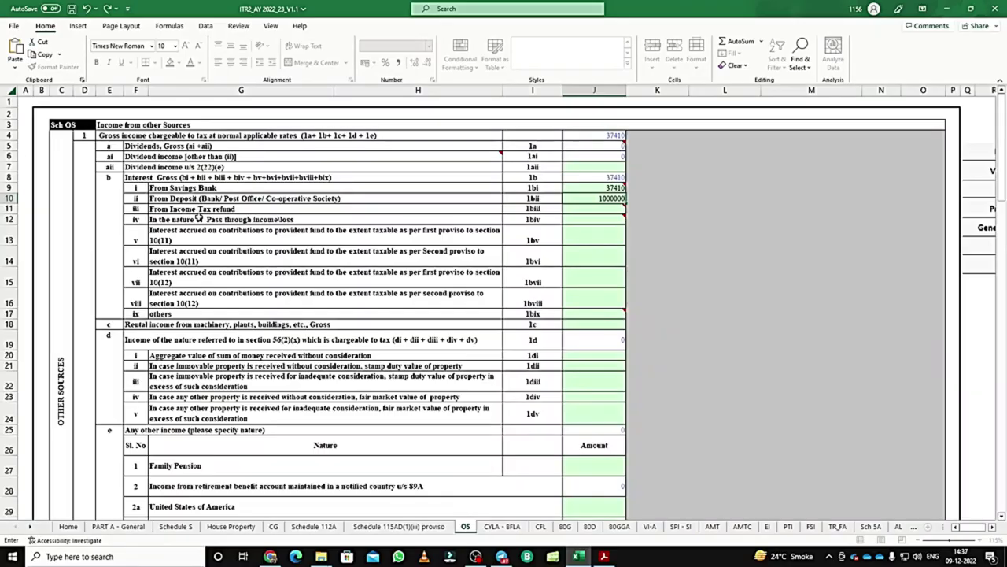
pyautogui.hotkey('alt', 'Tab')
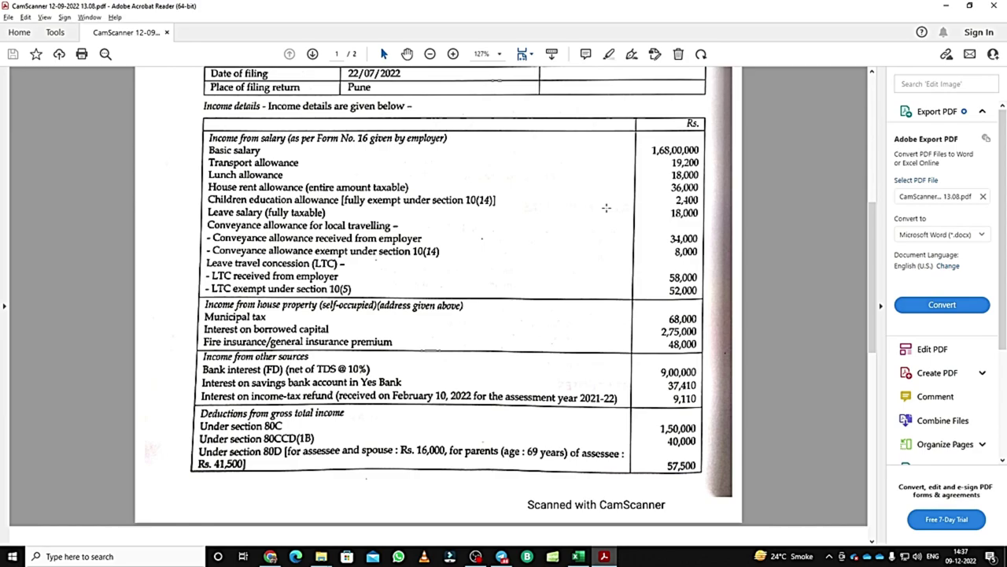
pyautogui.hotkey('alt', 'Tab')
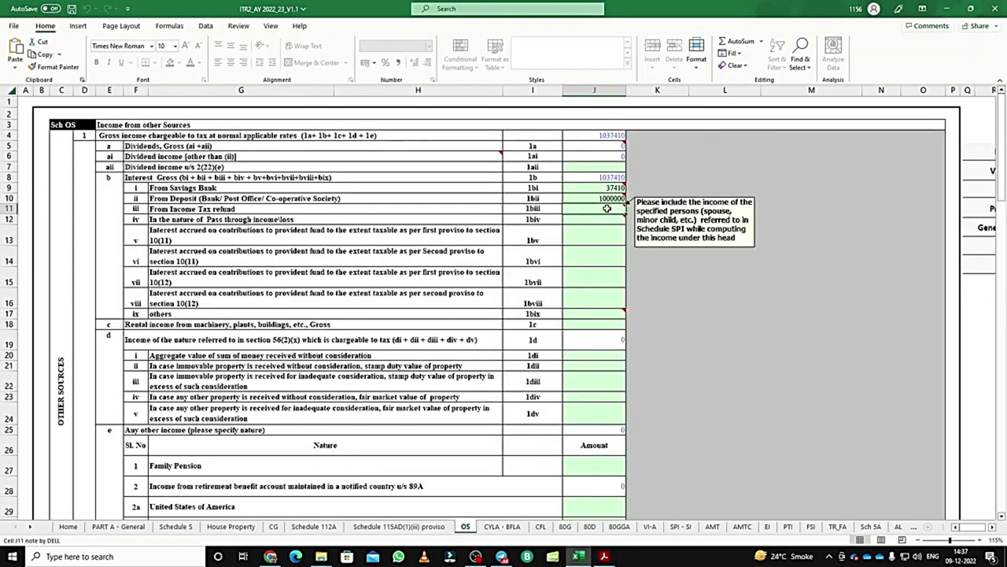
pyautogui.write('9110')
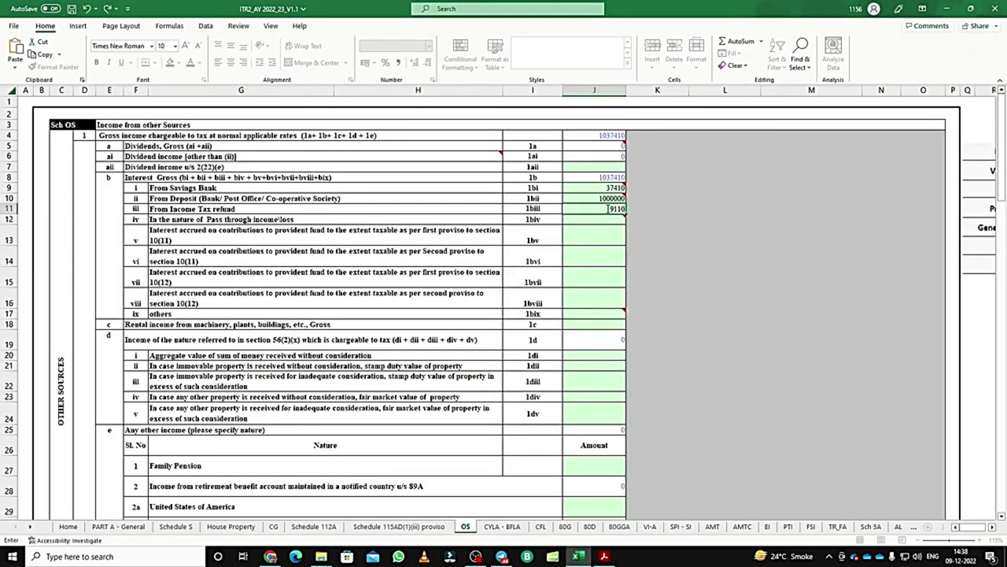
pyautogui.click(699, 296)
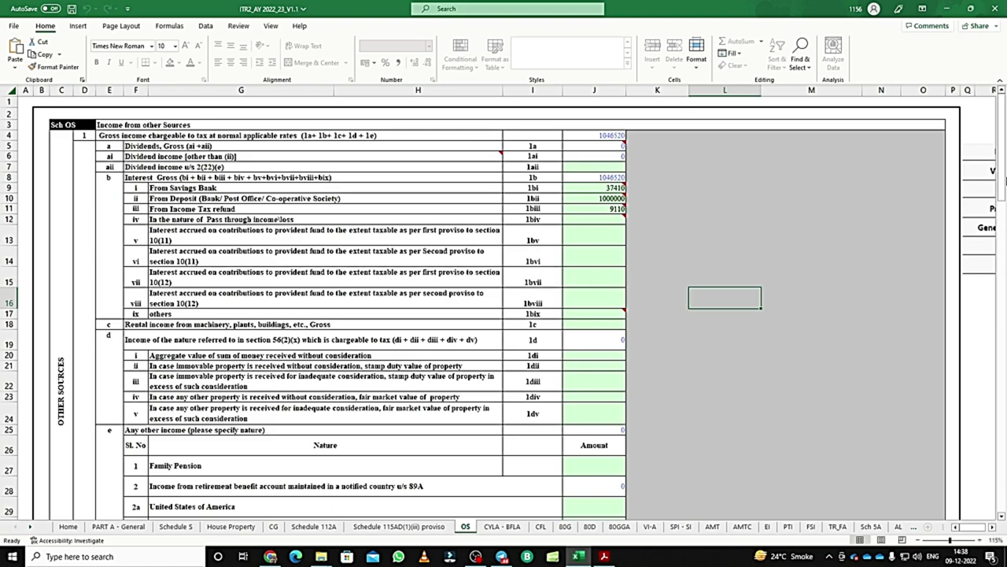
pyautogui.moveTo(1002, 176)
pyautogui.mouseDown()
pyautogui.moveTo(989, 410)
pyautogui.moveTo(993, 464)
pyautogui.moveTo(1002, 288)
pyautogui.moveTo(1003, 496)
pyautogui.mouseUp()
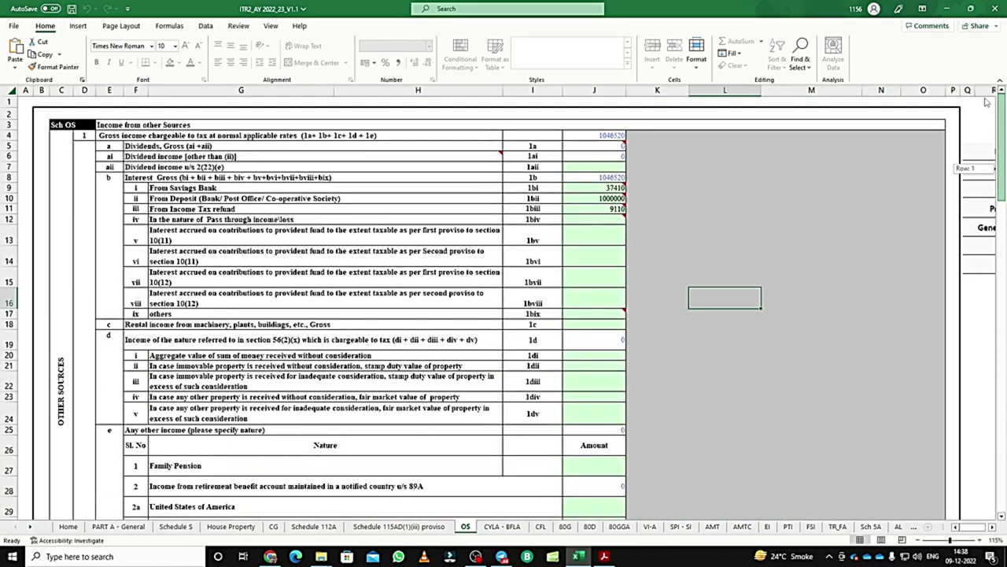
pyautogui.moveTo(1003, 496); pyautogui.dragTo(1002, 101)
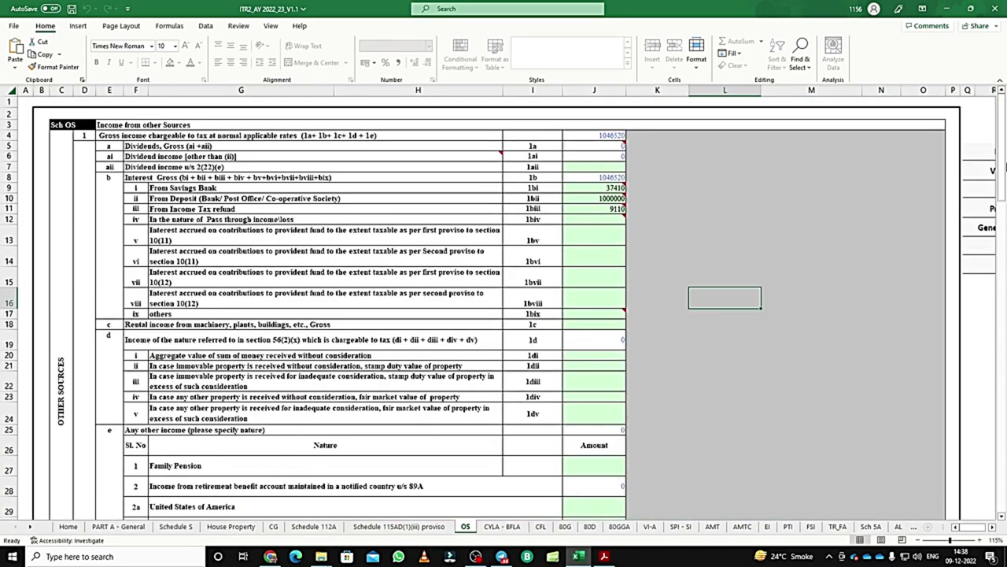
pyautogui.keyDown('ctrl'); pyautogui.scroll(-1, 756, 430); pyautogui.keyUp('ctrl')
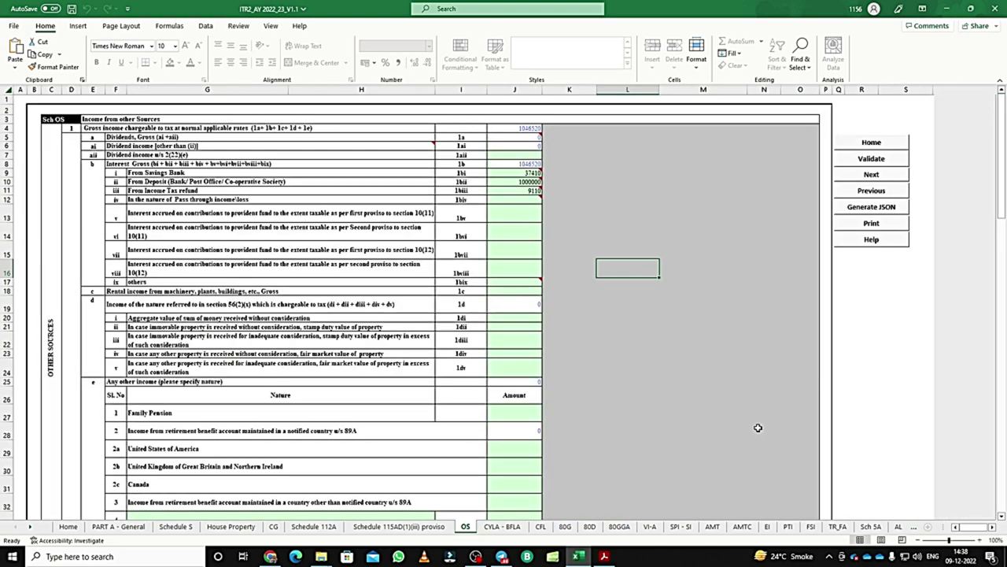
# Validate the Other Sources sheet, accept the OK alert, and bring the screen recorder forward.
pyautogui.click(873, 159)
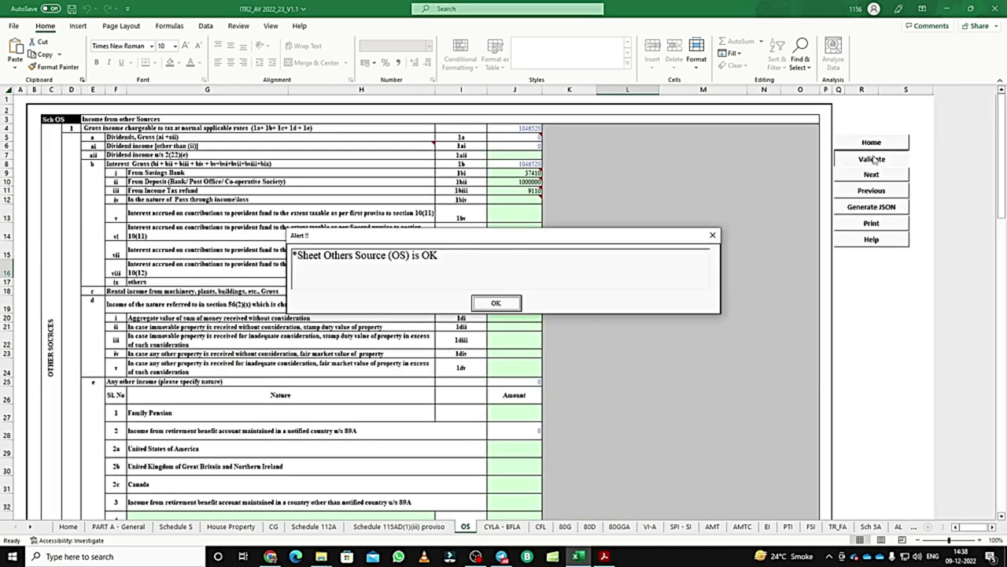
pyautogui.click(506, 297)
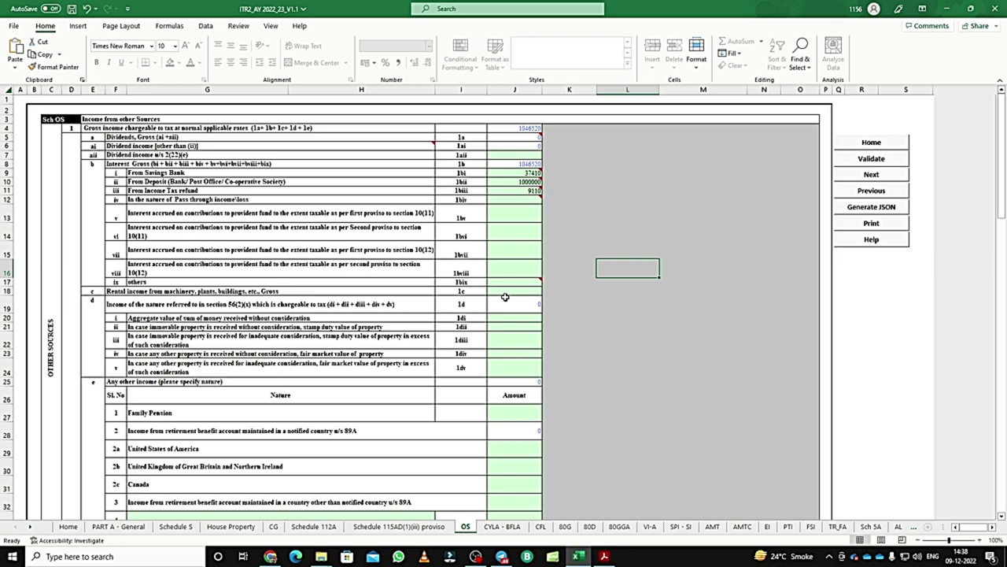
pyautogui.click(476, 557)
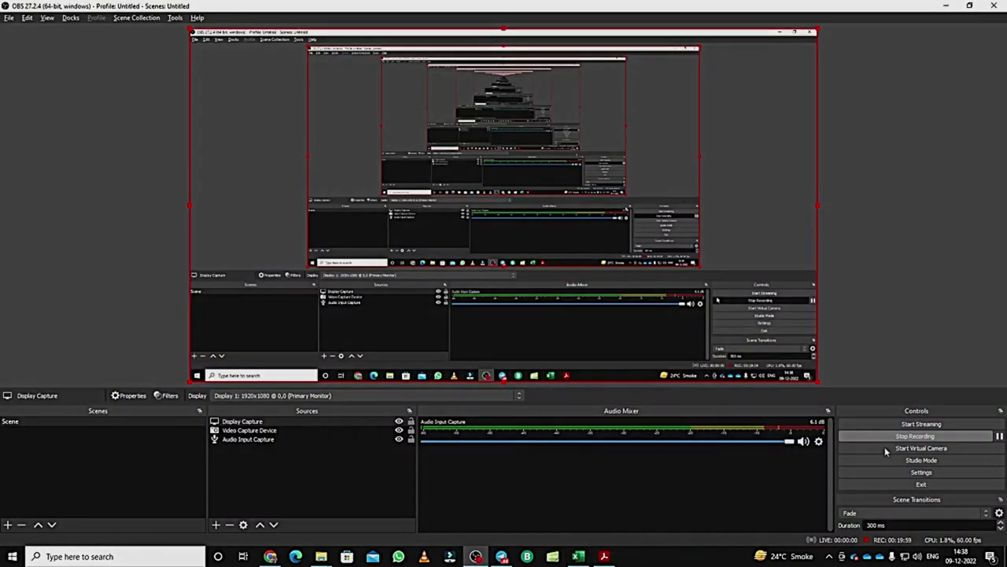